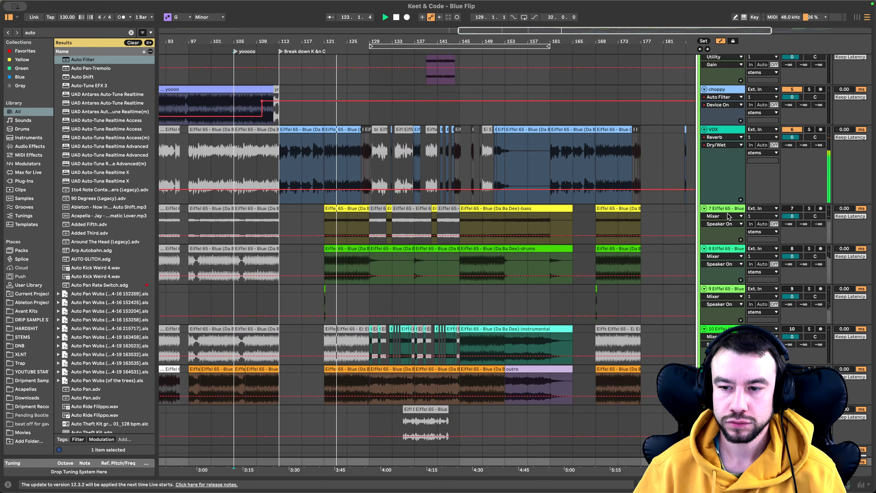
# - Fold the Eiffel 65 stem tracks 7 to 12, including the OG track, below the VOX track
pyautogui.click(701, 208)
pyautogui.click(703, 209)
pyautogui.click(704, 217)
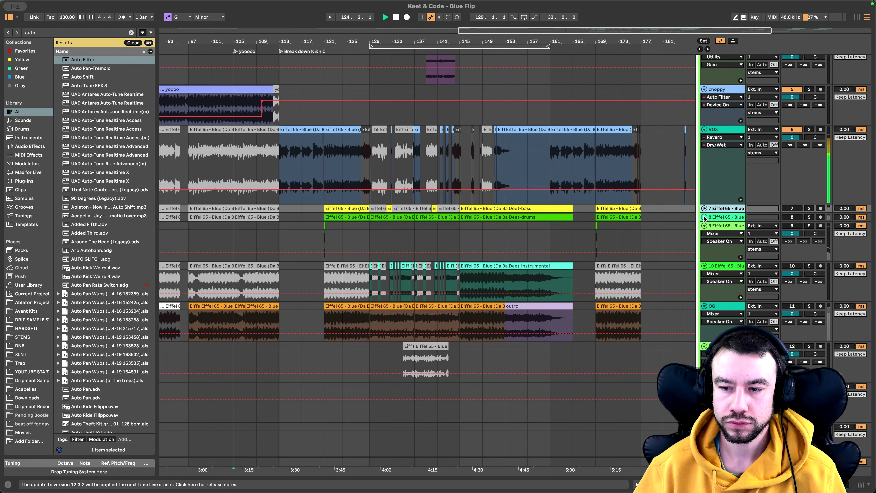
pyautogui.click(703, 226)
pyautogui.click(704, 234)
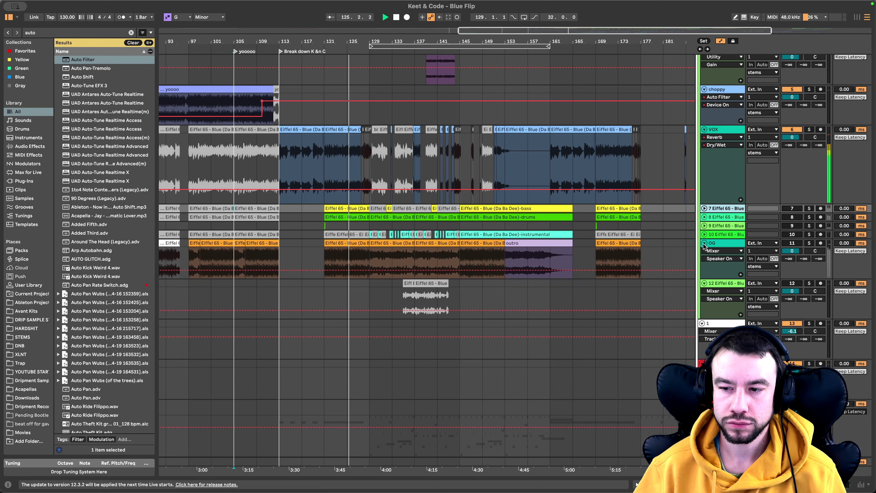
# - Bring the bass call and bass lead tracks into view around bar 129 and hide the browser
pyautogui.scroll(3, 283, 168)
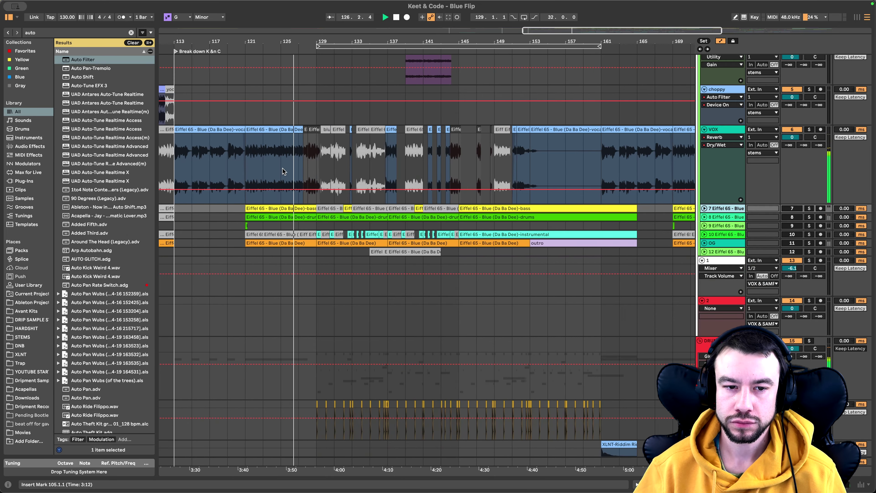
pyautogui.scroll(-10, 283, 168)
pyautogui.scroll(-8, 283, 168)
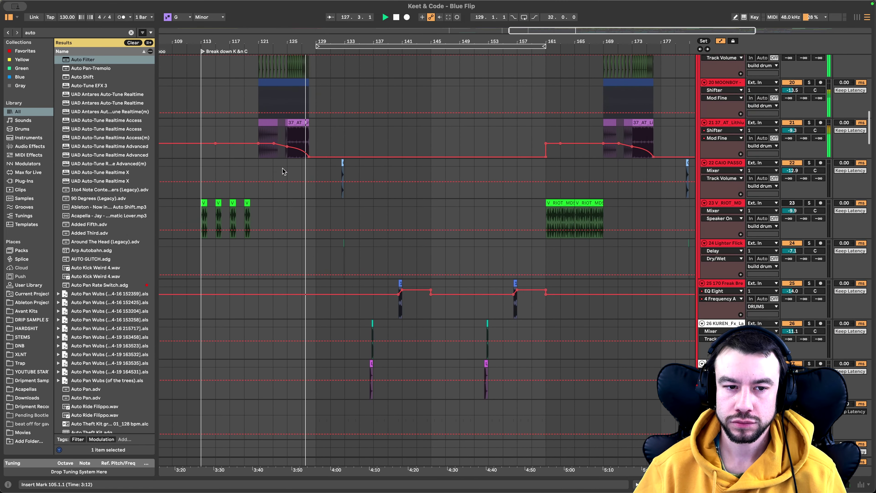
pyautogui.scroll(3, 282, 168)
pyautogui.scroll(-20, 283, 171)
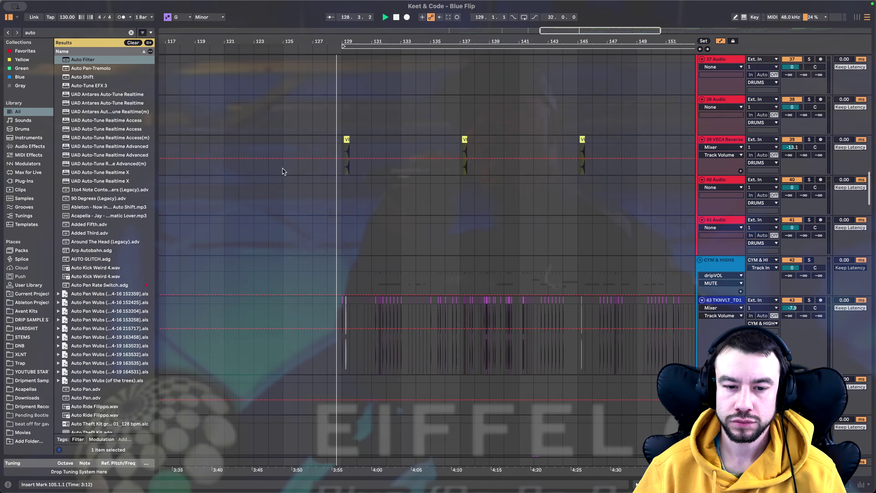
pyautogui.scroll(-7, 283, 171)
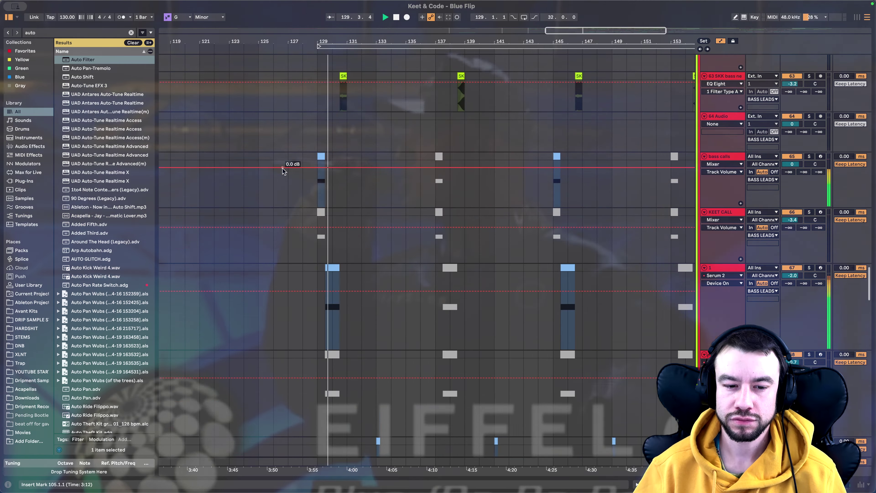
pyautogui.scroll(5, 288, 186)
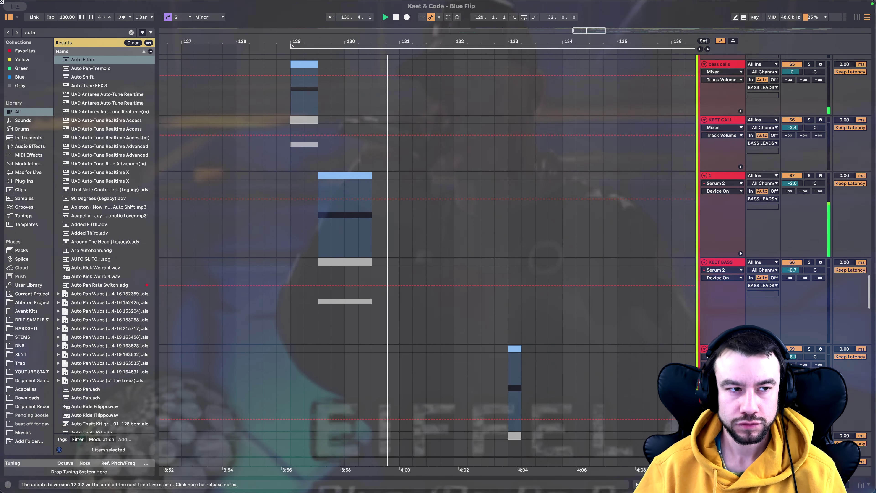
pyautogui.press('super+alt+b')
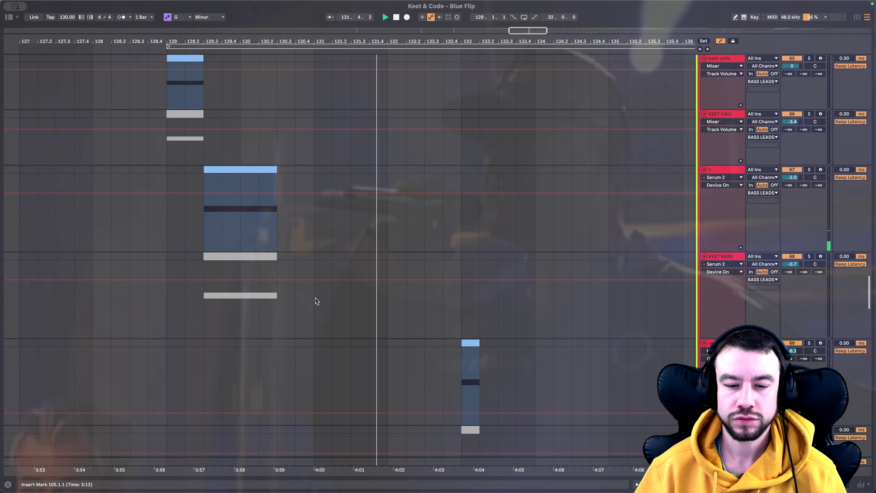
# - Examine the bass lead clips and LFO 1 Rate automation from bar 131 to 137 during playback
pyautogui.scroll(-5, 316, 301)
pyautogui.scroll(-2, 316, 300)
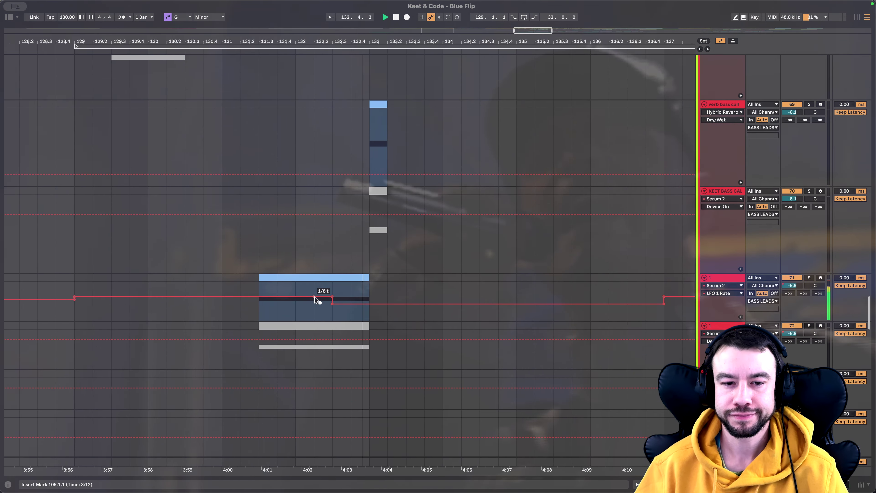
pyautogui.keyDown('super'); pyautogui.scroll(3, 407, 295); pyautogui.keyUp('super')
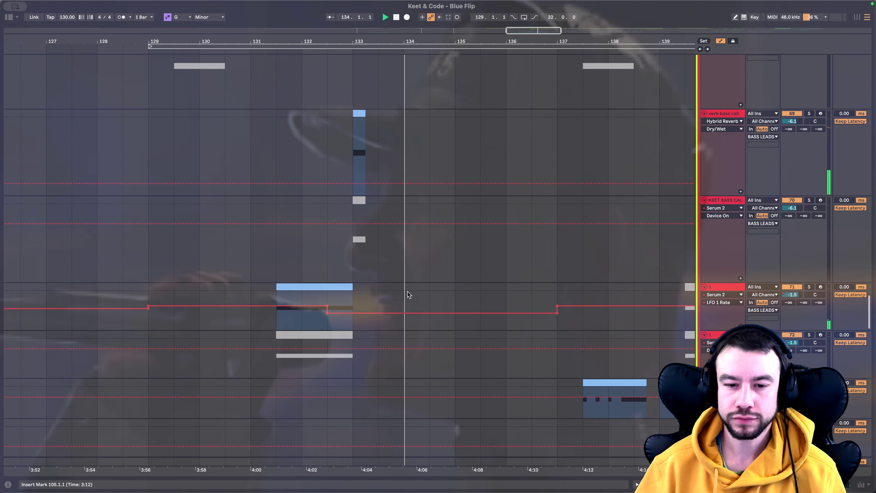
pyautogui.scroll(-4, 407, 294)
pyautogui.scroll(-2, 410, 295)
pyautogui.keyDown('super'); pyautogui.scroll(3, 409, 294); pyautogui.keyUp('super')
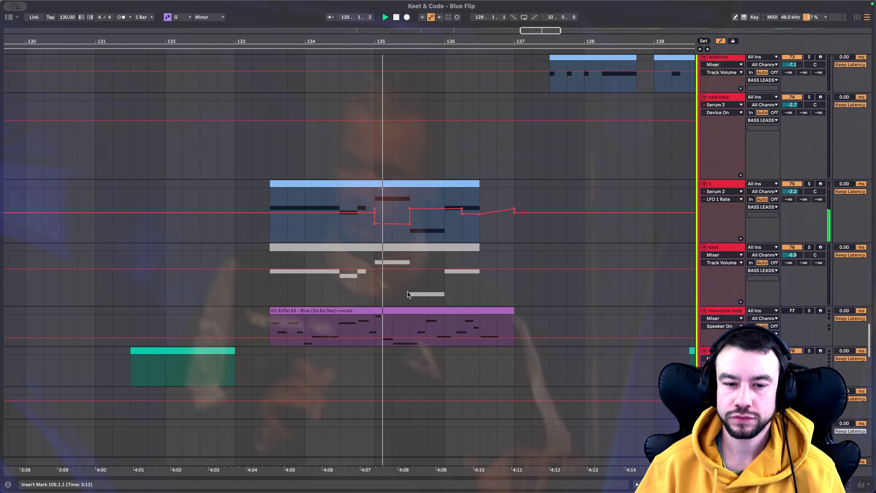
pyautogui.keyDown('super'); pyautogui.scroll(-1, 531, 300); pyautogui.keyUp('super')
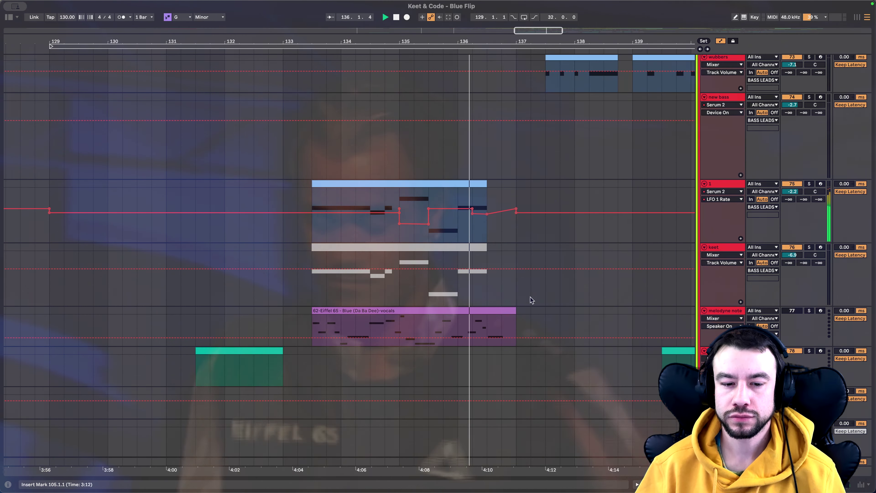
pyautogui.keyDown('super'); pyautogui.scroll(-1, 531, 300); pyautogui.keyUp('super')
# - Examine the wubbers clips and the surrounding Serum 2 bass tracks from bar 137 to 144 during playback
pyautogui.scroll(5, 531, 300)
pyautogui.hscroll(8, 531, 300)
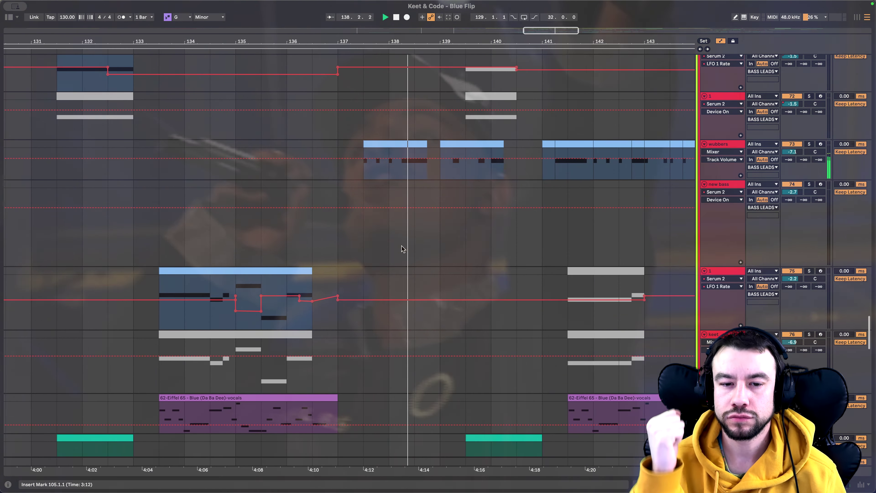
pyautogui.scroll(2, 402, 249)
pyautogui.scroll(-3, 393, 249)
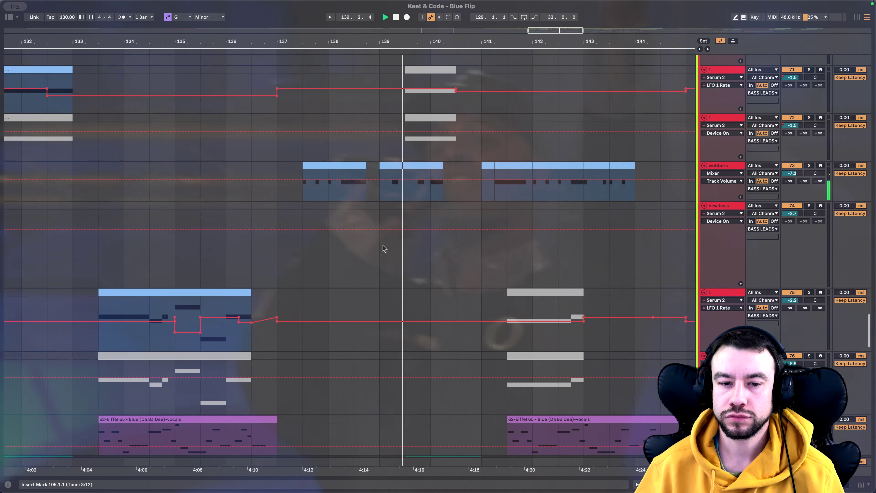
pyautogui.scroll(1, 383, 248)
pyautogui.hscroll(5, 384, 249)
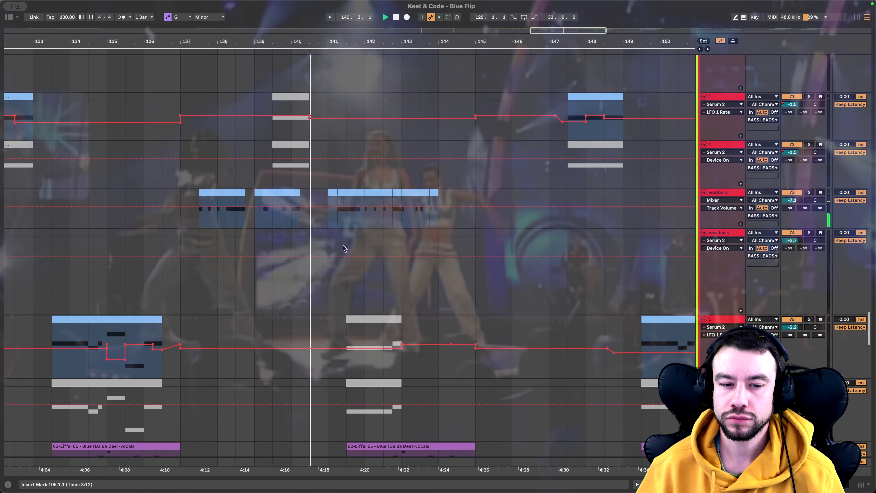
pyautogui.scroll(-3, 343, 248)
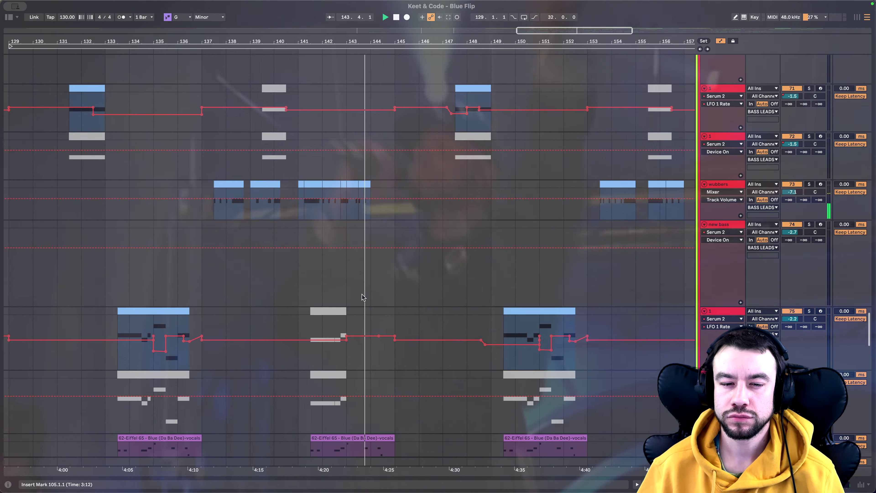
pyautogui.scroll(-5, 363, 298)
# - Examine the bass calls, KEET CALL and neighbouring bass clips around bar 145 during playback
pyautogui.scroll(20, 363, 298)
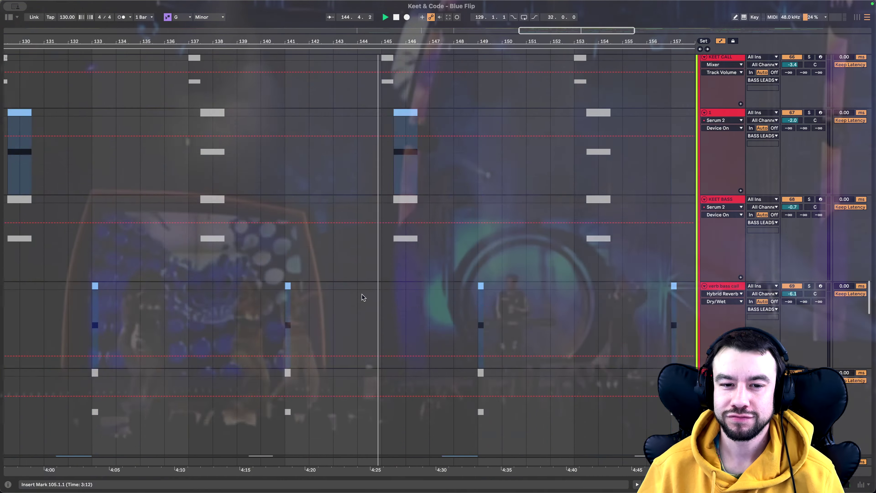
pyautogui.scroll(-3, 363, 298)
pyautogui.scroll(5, 364, 297)
pyautogui.scroll(-2, 363, 297)
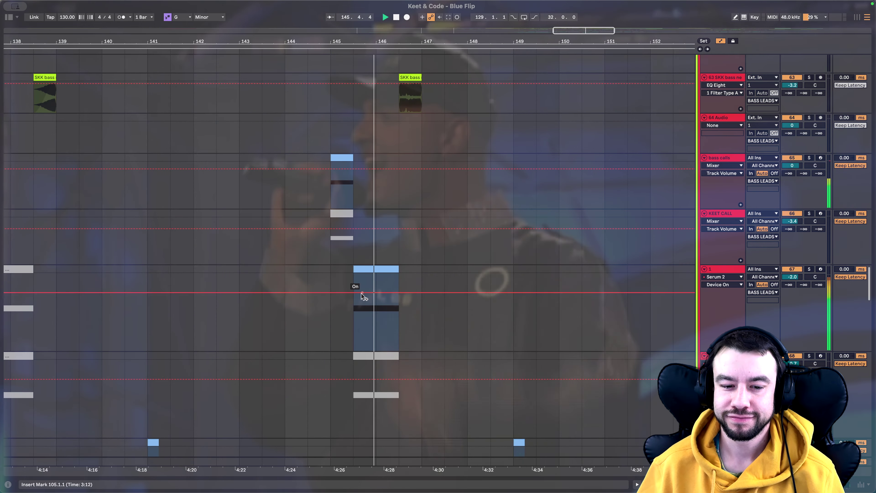
pyautogui.scroll(8, 363, 297)
pyautogui.scroll(-3, 363, 297)
# - Examine the percussion, stems and VOX clips from bar 147 to the section after the drop during playback
pyautogui.scroll(20, 363, 297)
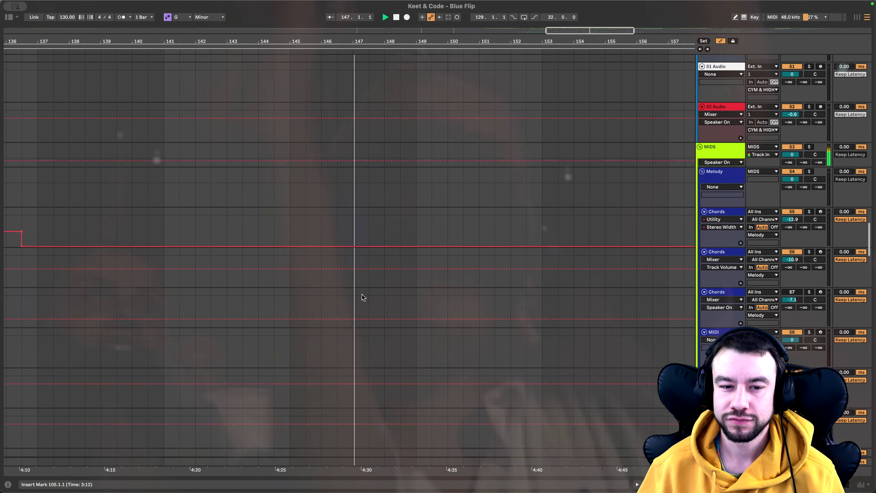
pyautogui.scroll(20, 362, 297)
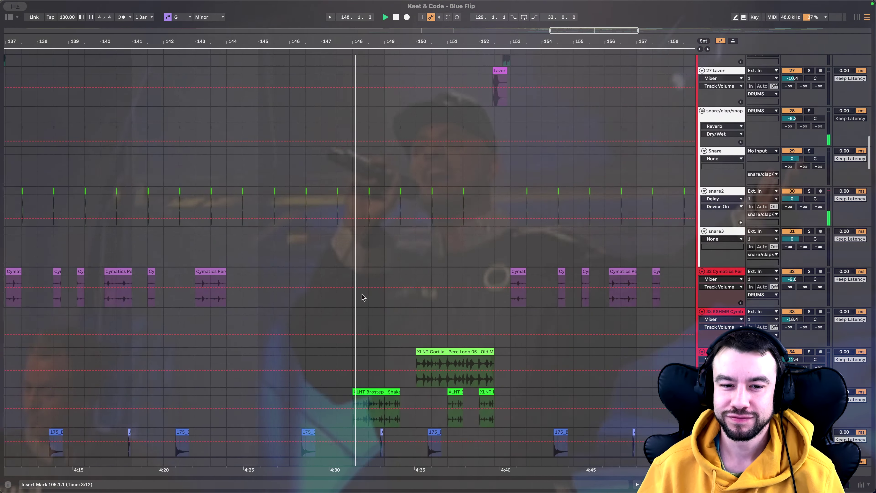
pyautogui.scroll(8, 362, 298)
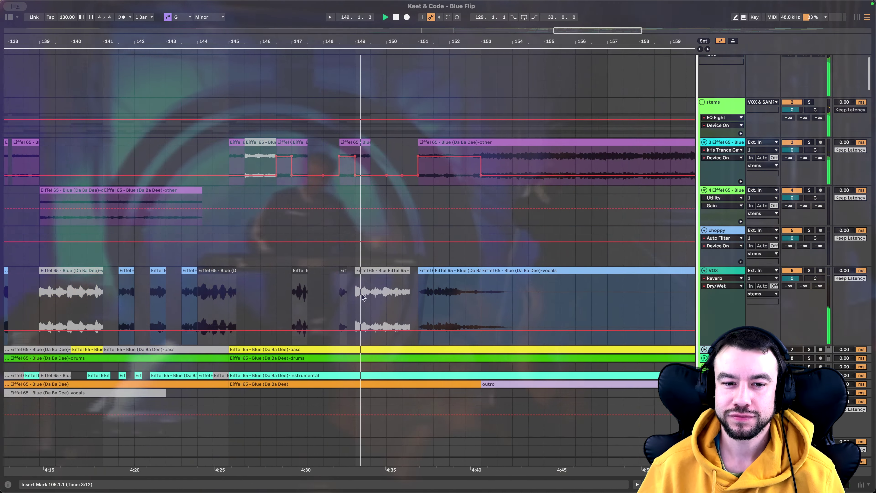
pyautogui.scroll(3, 444, 195)
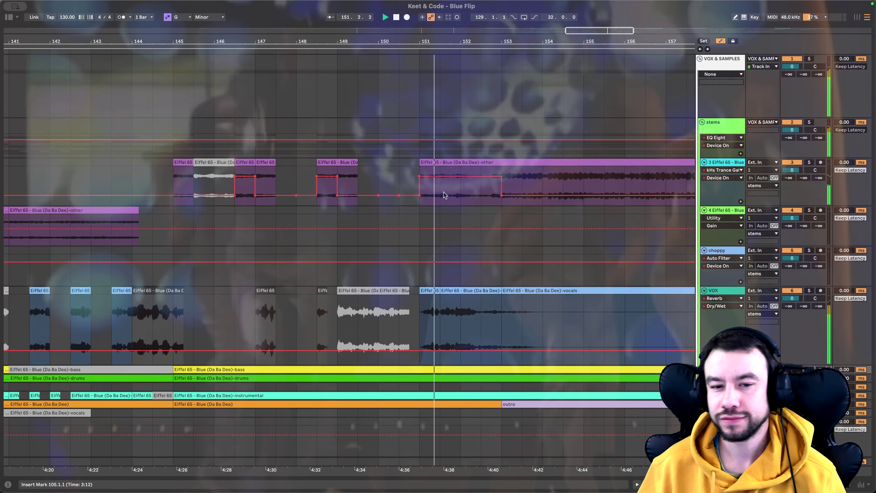
pyautogui.scroll(-3, 445, 200)
pyautogui.hscroll(6, 444, 205)
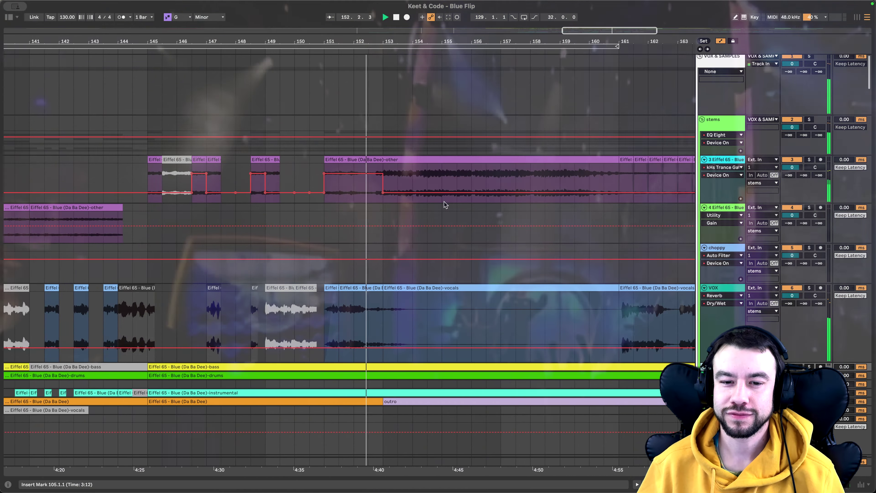
pyautogui.scroll(-3, 357, 256)
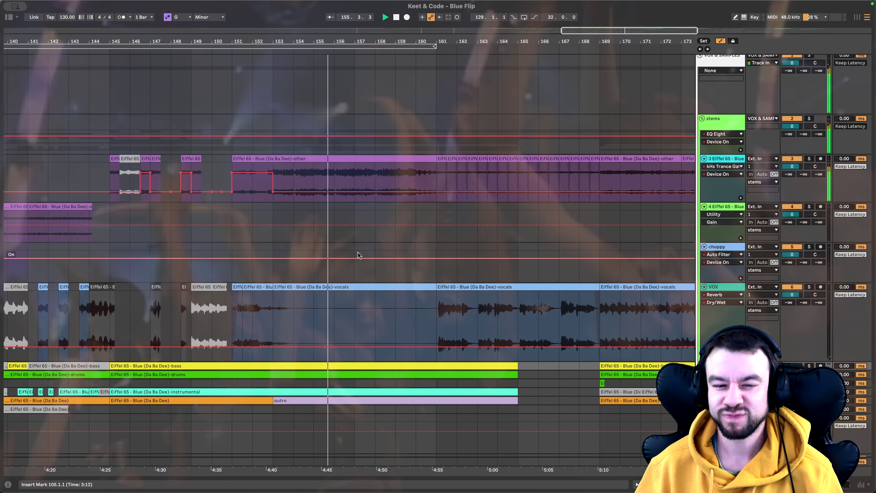
pyautogui.scroll(-3, 336, 234)
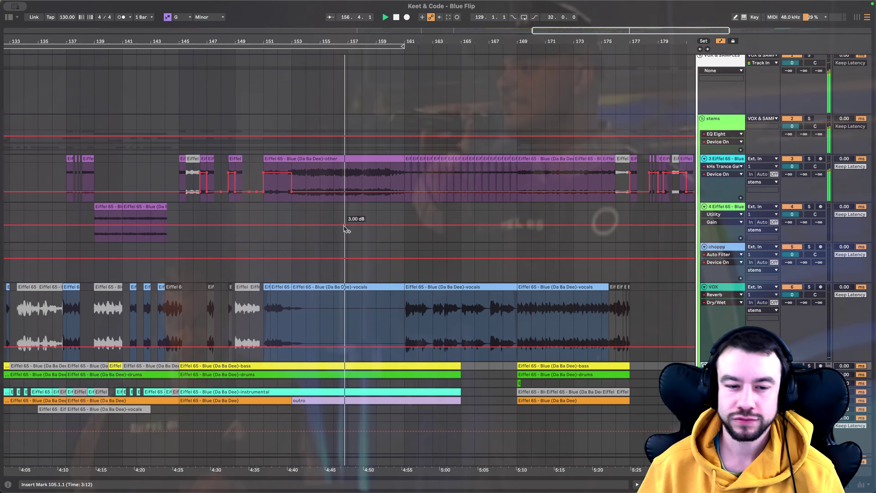
# - Collapse all track groups and fit the whole arrangement in the overview
pyautogui.hotkey('alt', 'u')
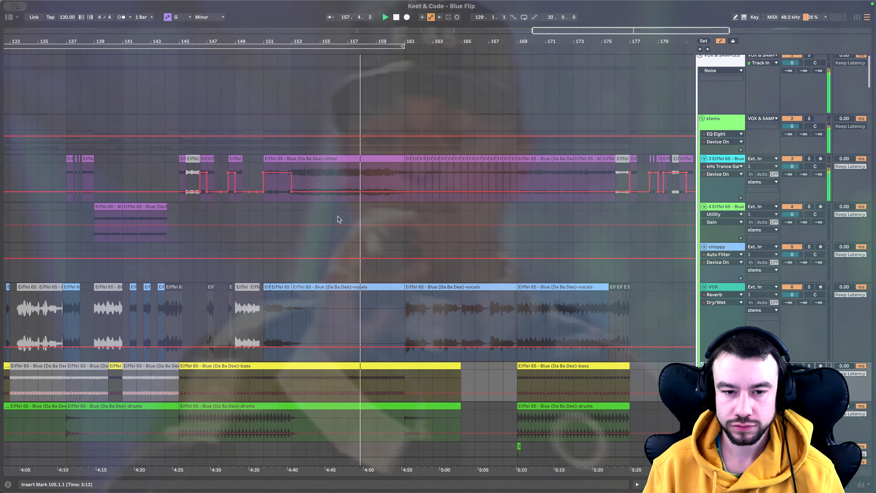
pyautogui.hotkey('alt', 'u')
pyautogui.scroll(-5, 337, 216)
pyautogui.scroll(-5, 337, 218)
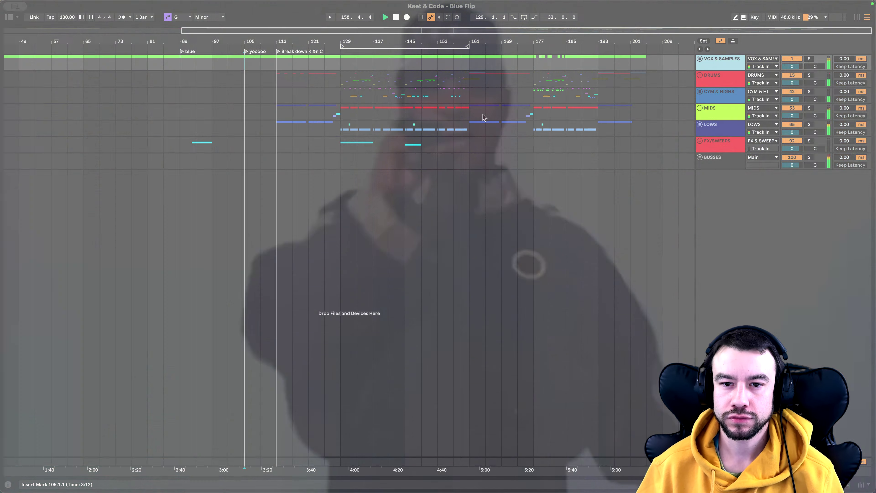
pyautogui.scroll(-1, 473, 154)
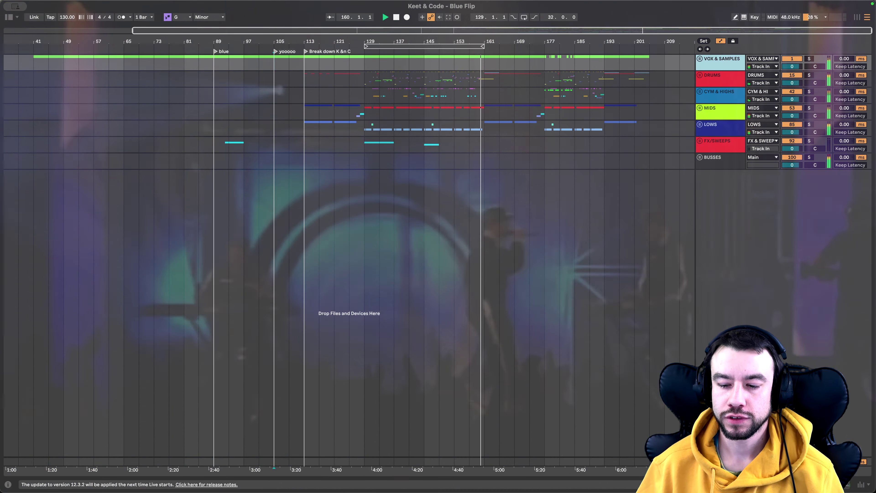
# - Stop playback, delete the Auto Filter from the Main track's device chain and hide the device view
pyautogui.press('super+alt+l')
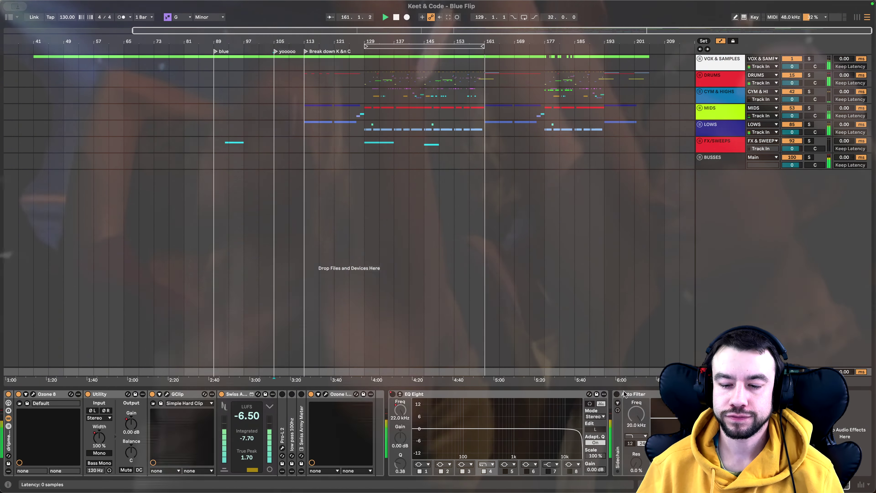
pyautogui.click(617, 394)
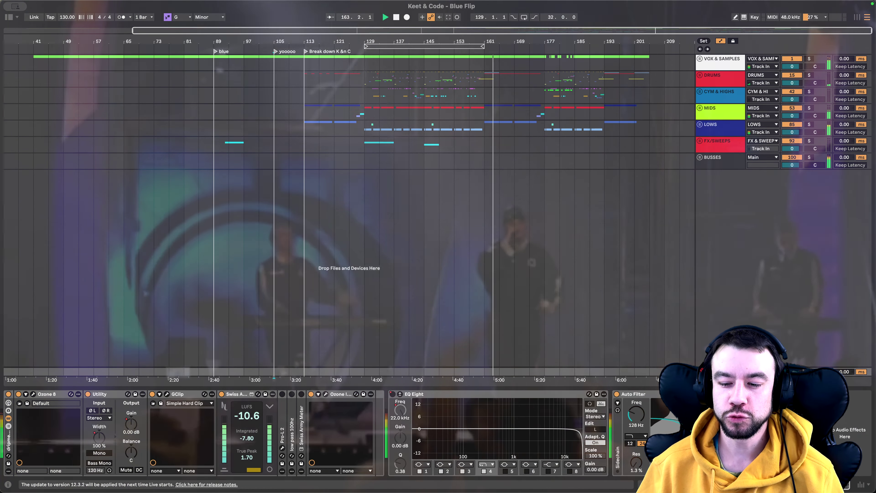
pyautogui.press('space')
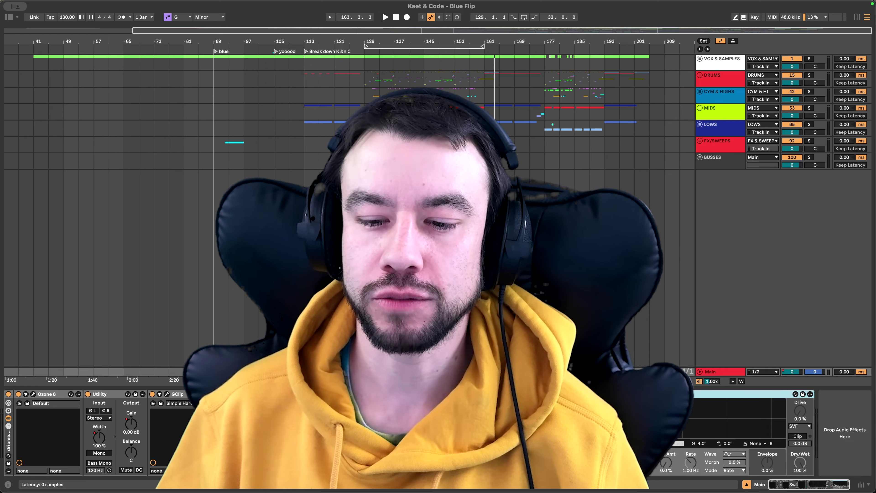
pyautogui.press('Delete')
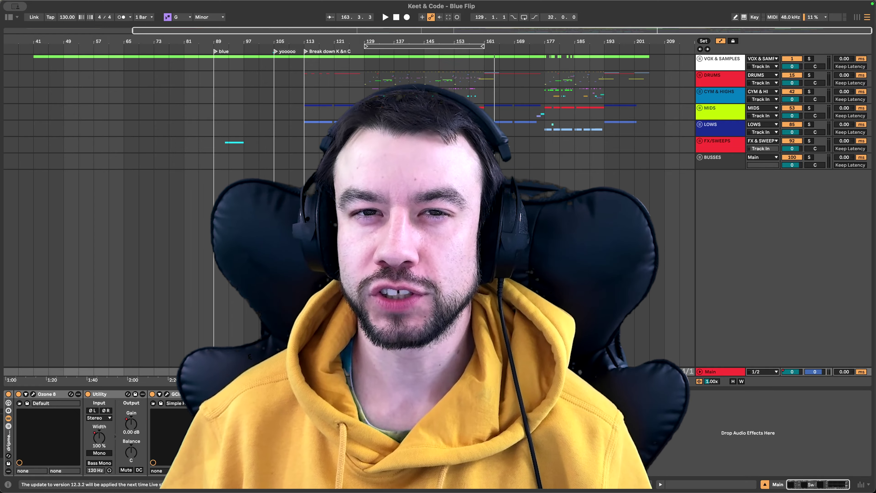
pyautogui.press('super+alt+l')
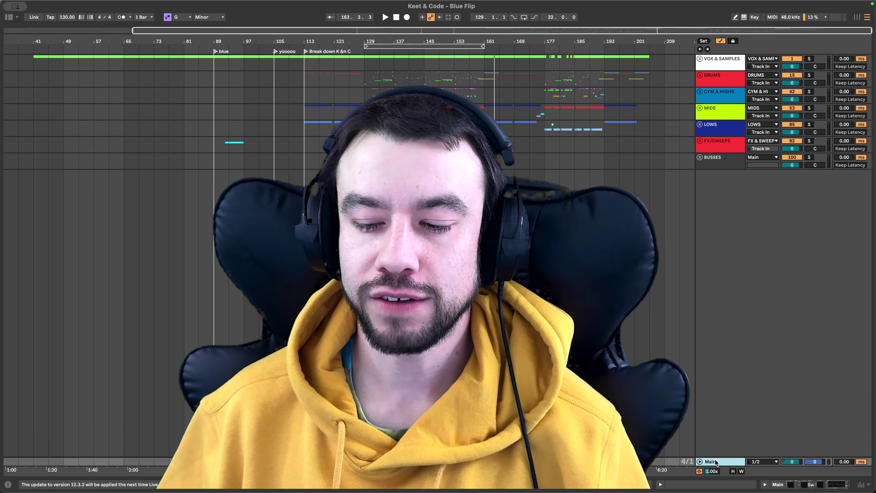
pyautogui.doubleClick(716, 462)
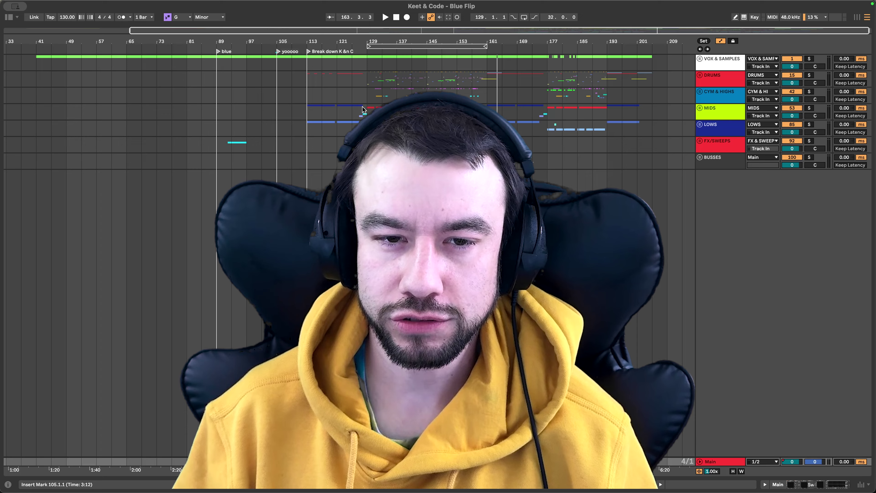
# - Place the insert marker at bar 129 on the DRUMS group and unfold the group
pyautogui.click(368, 77)
pyautogui.press('Right')
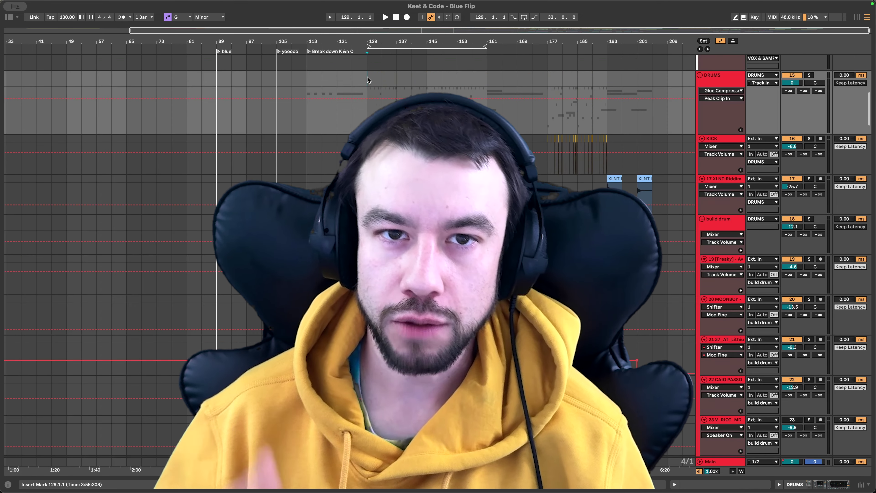
# - Look over the VOX and stem clips between bars 97 and 165, placing the insert marker at bar 123
pyautogui.press('+')
pyautogui.scroll(5, 368, 77)
pyautogui.click(323, 231)
pyautogui.scroll(15, 323, 231)
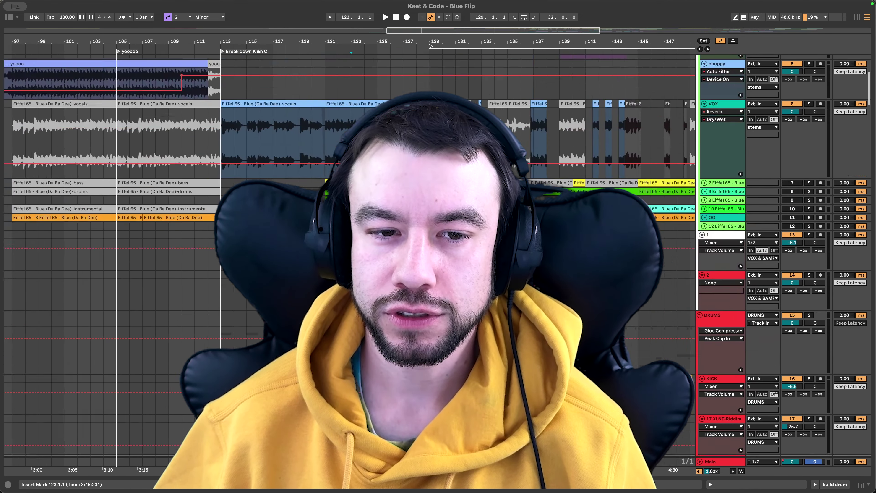
pyautogui.hscroll(-4, 322, 232)
pyautogui.scroll(1, 323, 231)
pyautogui.hscroll(5, 437, 238)
pyautogui.scroll(-4, 437, 238)
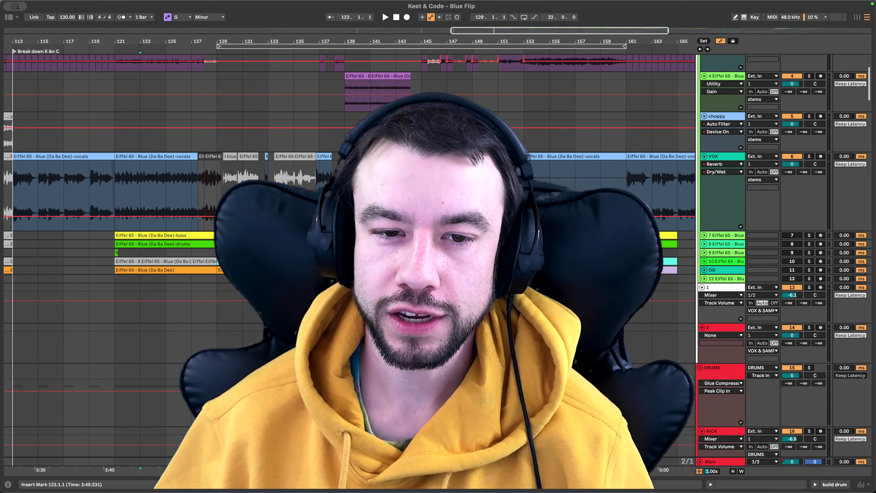
pyautogui.scroll(3, 437, 238)
pyautogui.scroll(-5, 437, 238)
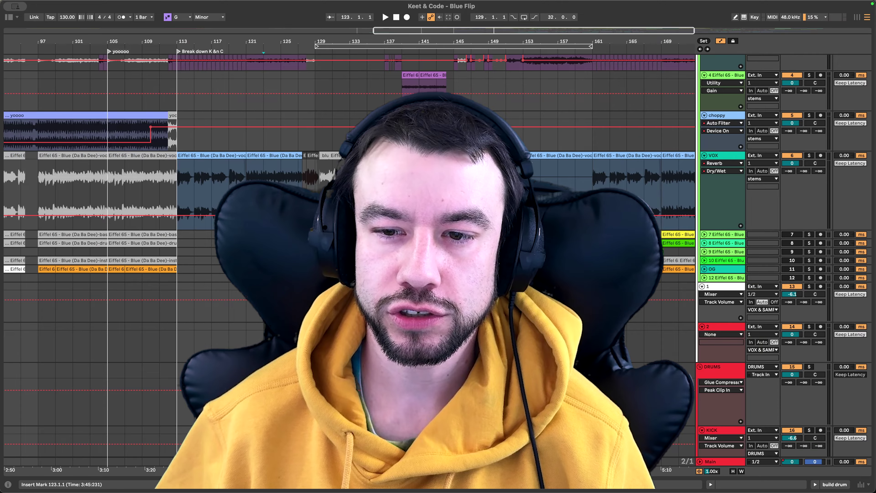
# - Look through the drum and bass lead tracks, from the snares to the bass call tracks, around the start of the drop
pyautogui.scroll(-15, 436, 239)
pyautogui.hscroll(-3, 436, 239)
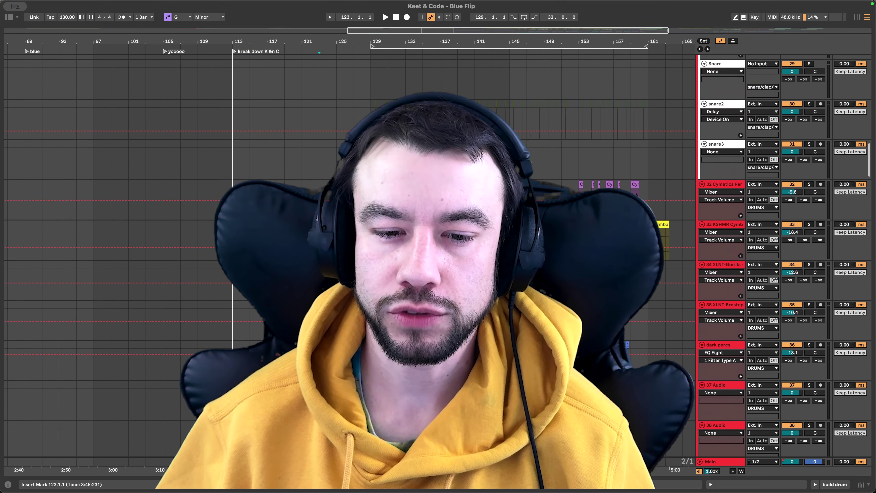
pyautogui.scroll(-15, 437, 238)
pyautogui.scroll(2, 437, 238)
pyautogui.scroll(-6, 436, 238)
pyautogui.hscroll(-2, 437, 238)
pyautogui.scroll(1, 436, 238)
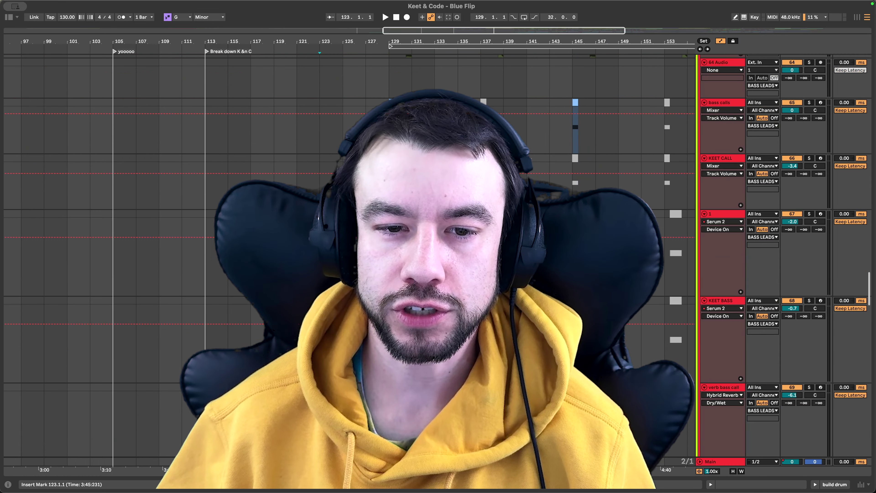
pyautogui.scroll(10, 400, 145)
# - View the bass calls clip at bar 129 in an enlarged MIDI note editor and hide the editor again
pyautogui.doubleClick(349, 102)
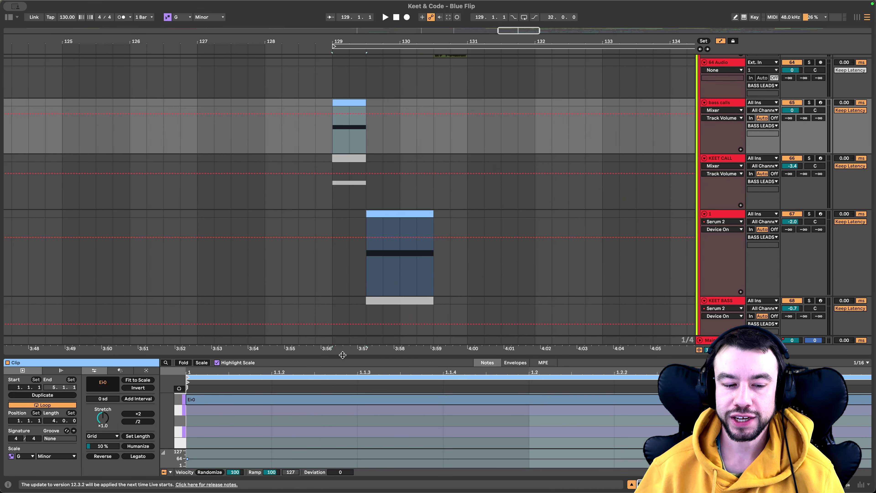
pyautogui.moveTo(342, 355); pyautogui.dragTo(343, 243)
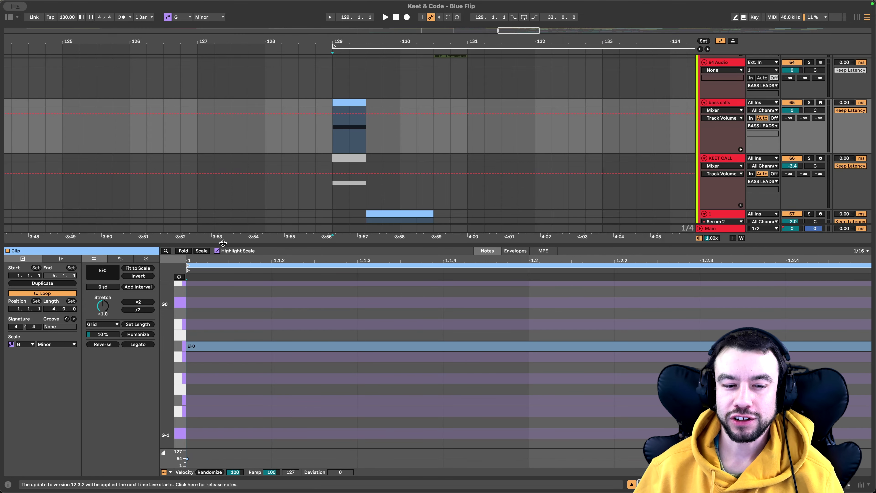
pyautogui.press('super+alt+l')
# - Look back through the arrangement from the bass leads and melody tracks past the build drums to the vocal stems
pyautogui.scroll(-6, 223, 243)
pyautogui.scroll(12, 223, 243)
pyautogui.hscroll(-5, 223, 242)
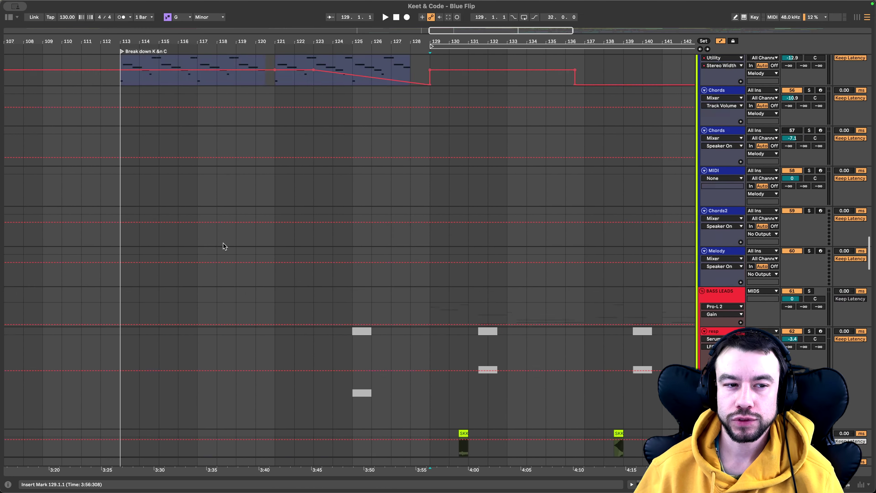
pyautogui.scroll(20, 223, 243)
pyautogui.hscroll(4, 223, 243)
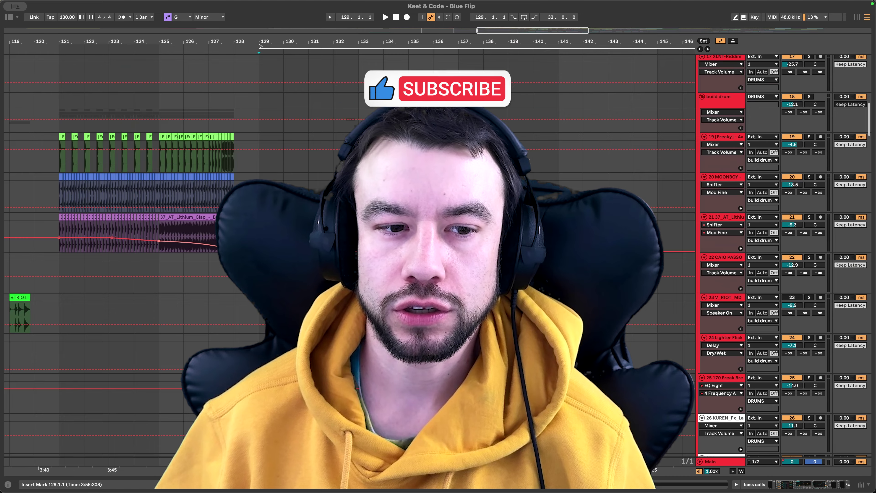
pyautogui.scroll(10, 349, 255)
pyautogui.hscroll(-5, 349, 256)
pyautogui.scroll(-4, 349, 255)
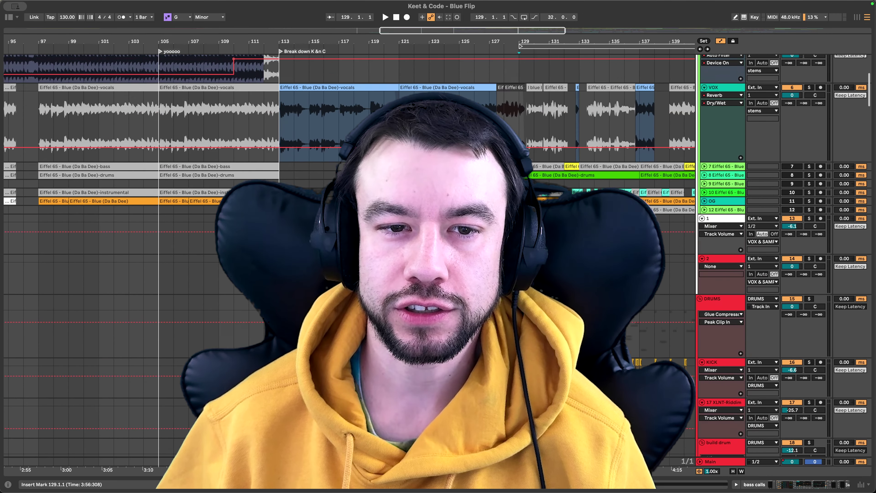
pyautogui.scroll(8, 279, 255)
# - Place the insert marker at bar 113 on the VOX track and examine the stem clips from the build-up through the drop
pyautogui.click(279, 255)
pyautogui.scroll(4, 280, 255)
pyautogui.hscroll(-4, 279, 255)
pyautogui.scroll(4, 280, 255)
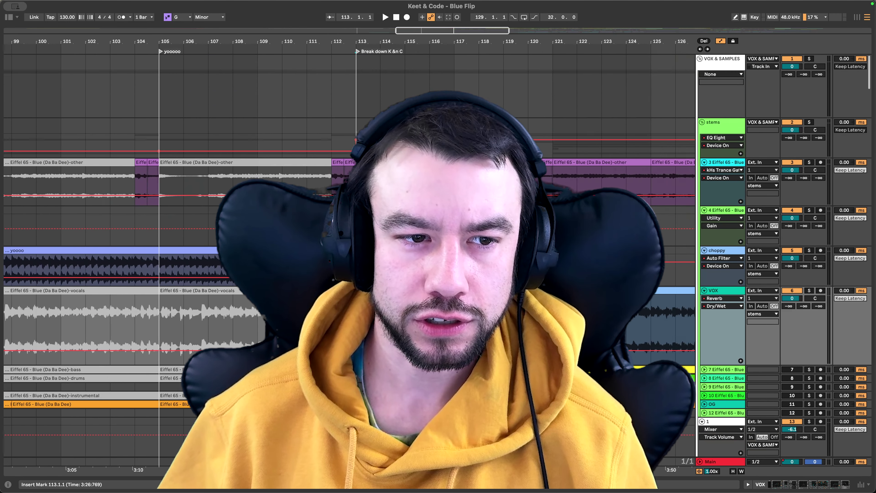
pyautogui.scroll(-5, 325, 246)
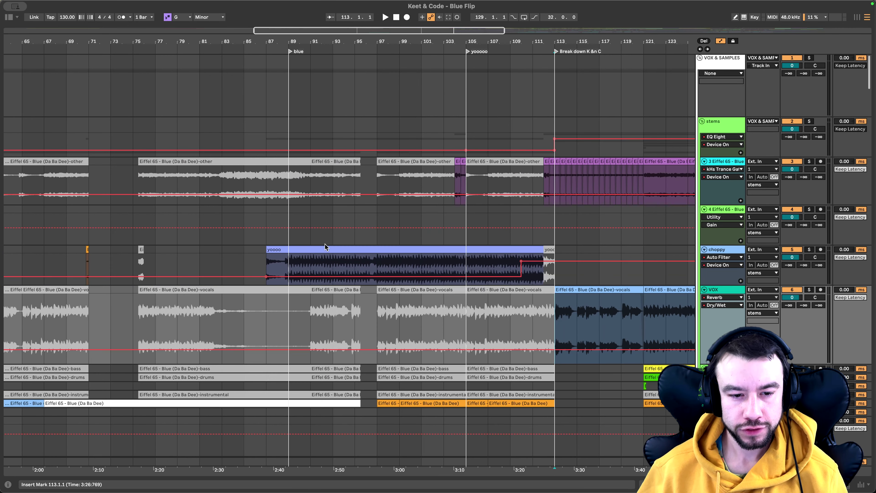
pyautogui.scroll(-2, 325, 246)
pyautogui.hscroll(10, 406, 256)
pyautogui.scroll(-3, 406, 334)
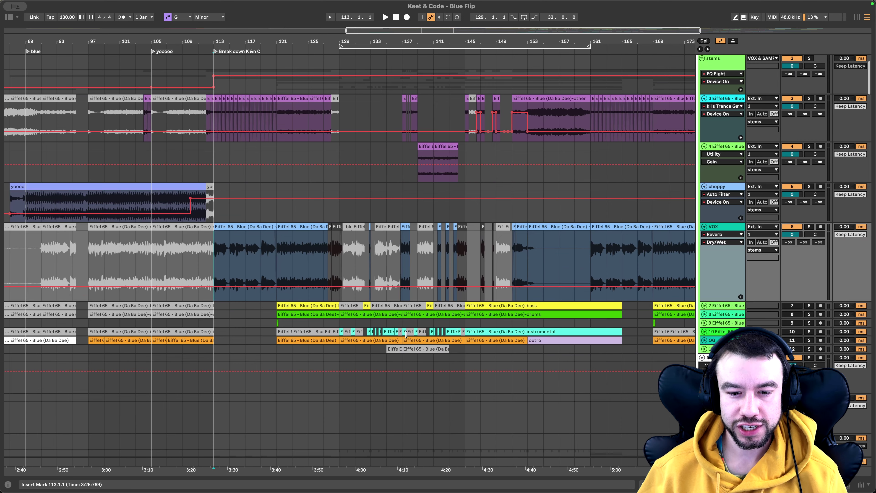
# - Unfold stem tracks 7 to 10 and examine their bass, drums and instrumental clips across the drop
pyautogui.click(704, 332)
pyautogui.click(704, 322)
pyautogui.click(704, 314)
pyautogui.click(705, 306)
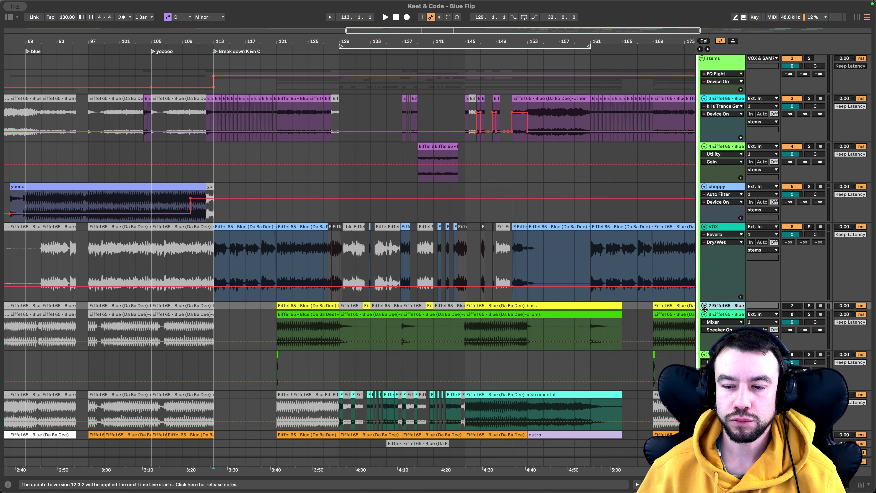
pyautogui.click(704, 305)
pyautogui.scroll(-2, 435, 308)
pyautogui.hscroll(2, 434, 308)
pyautogui.scroll(-3, 310, 276)
pyautogui.hscroll(3, 376, 177)
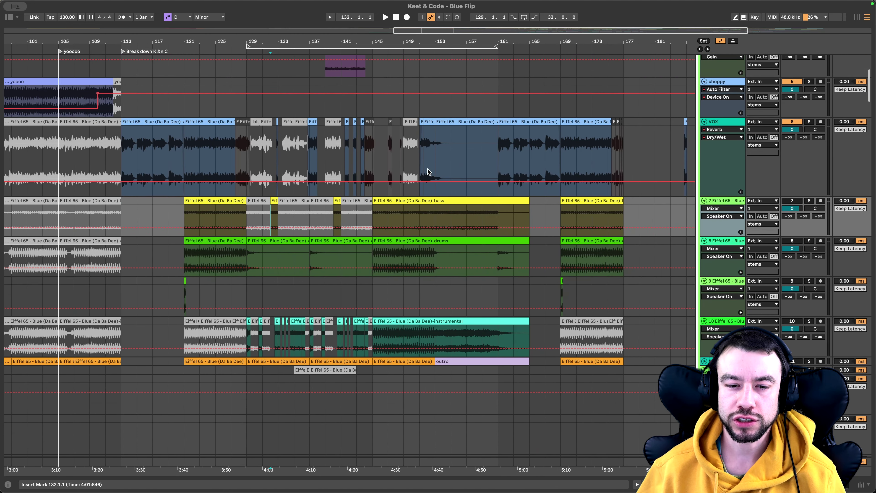
pyautogui.scroll(5, 408, 207)
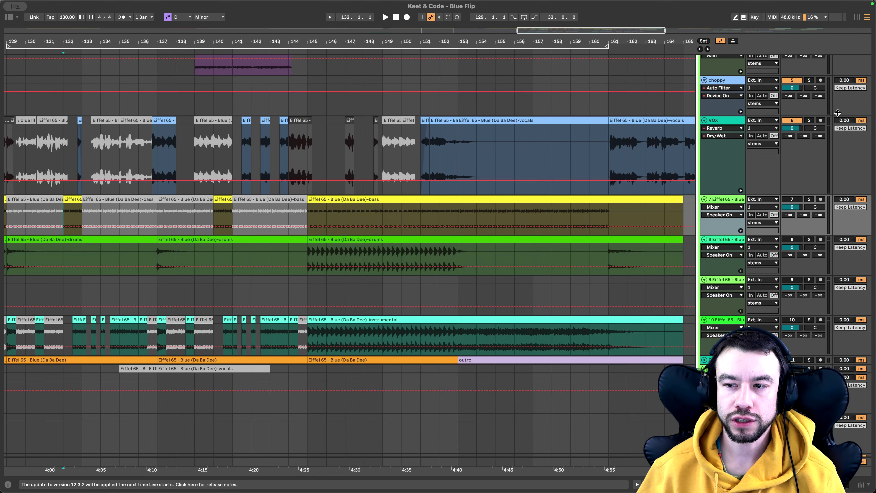
# - Solo the VOX track and fold stem tracks 7 to 10 again
pyautogui.click(809, 121)
pyautogui.scroll(1, 239, 168)
pyautogui.hscroll(-3, 239, 168)
pyautogui.scroll(-5, 238, 169)
pyautogui.click(704, 223)
pyautogui.click(704, 231)
pyautogui.click(704, 232)
pyautogui.click(704, 241)
pyautogui.click(704, 248)
pyautogui.scroll(2, 106, 60)
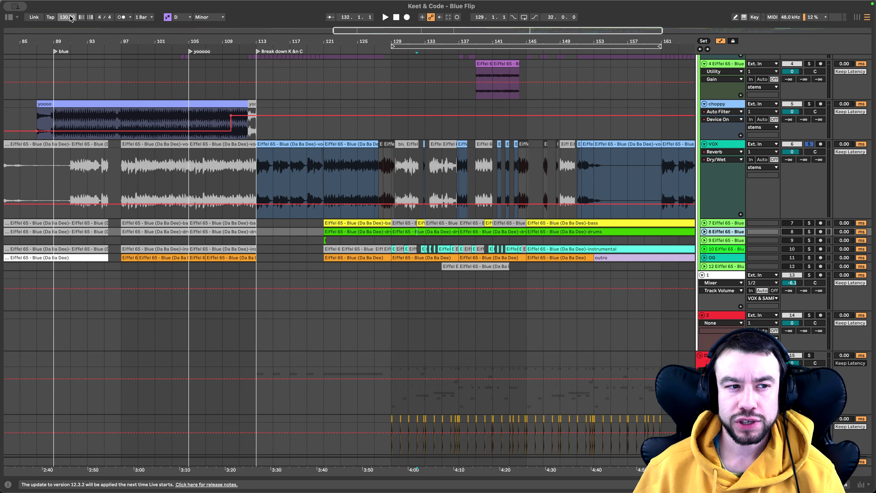
# - Select the VOX clip from bar 113 to bar 121 and listen to its opening in solo
pyautogui.scroll(2, 284, 104)
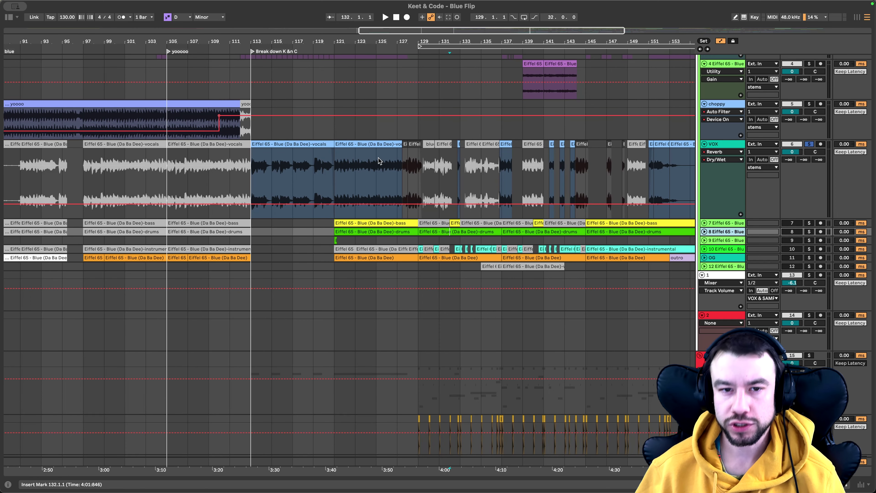
pyautogui.scroll(5, 270, 164)
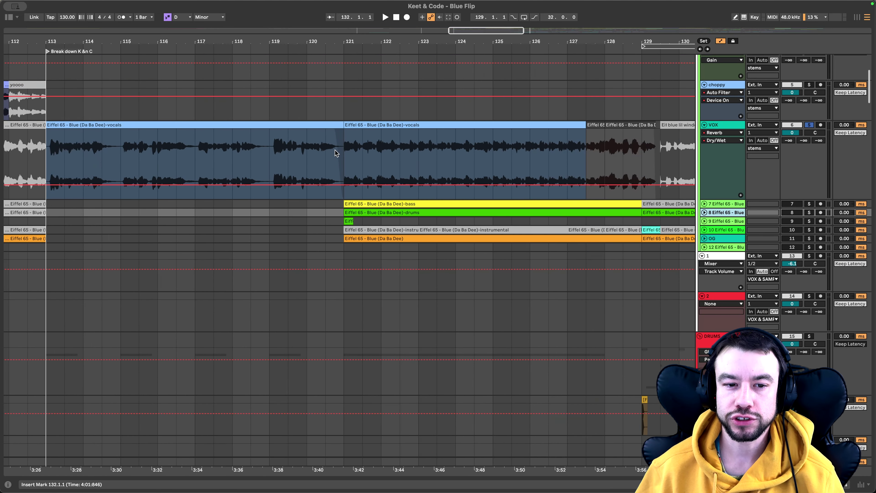
pyautogui.click(190, 143)
pyautogui.scroll(3, 207, 152)
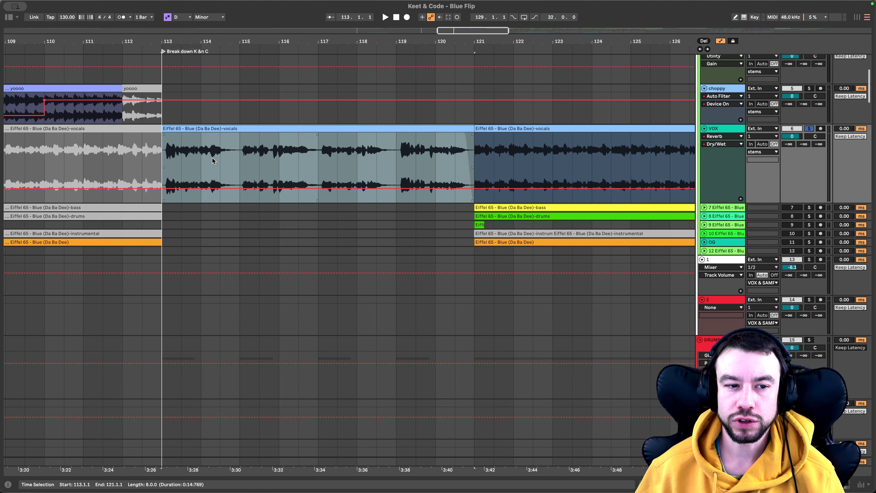
pyautogui.scroll(-2, 220, 145)
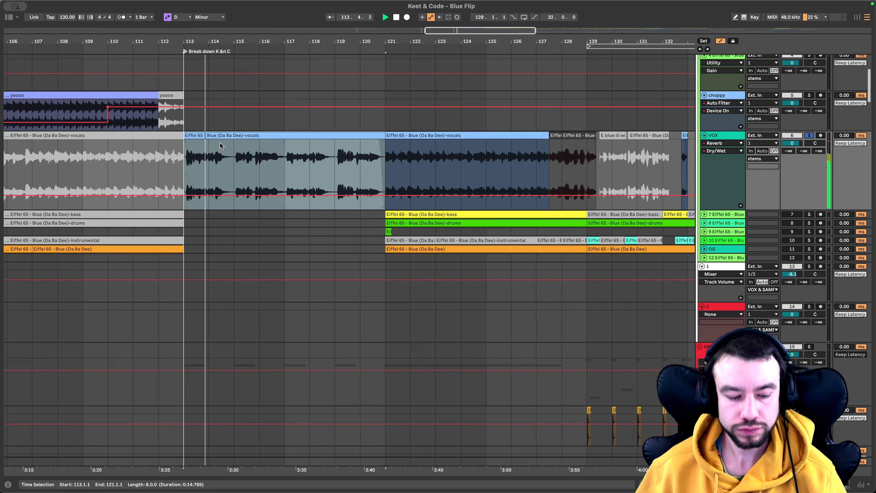
pyautogui.scroll(-1, 220, 145)
pyautogui.hscroll(-5, 220, 144)
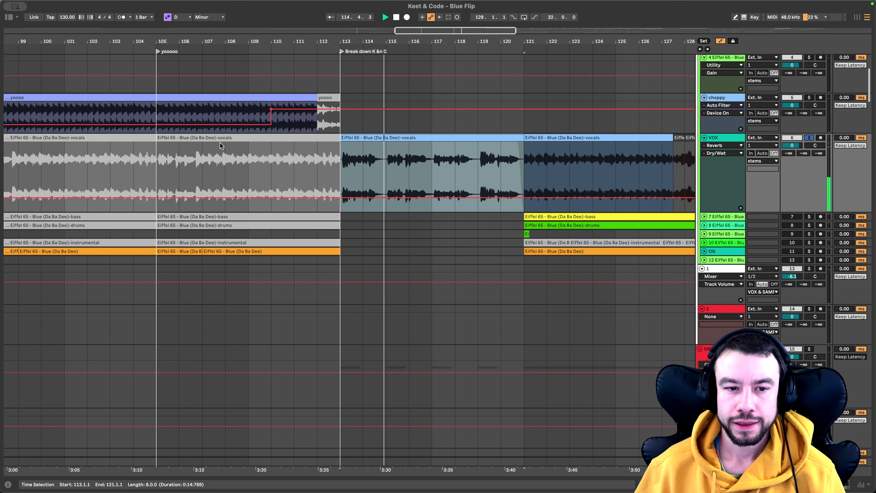
pyautogui.hscroll(5, 373, 166)
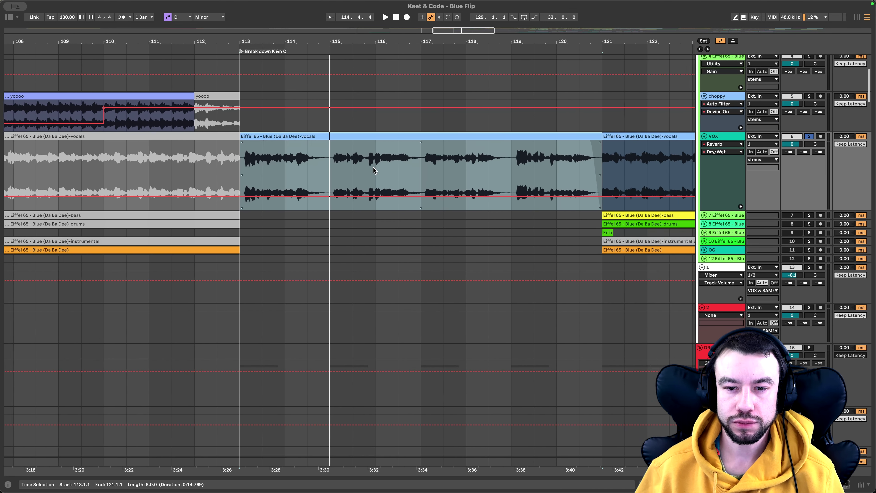
# - Solo the first Chords track in the Melody group and play its MIDI clip from bar 113
pyautogui.scroll(-5, 372, 167)
pyautogui.scroll(-20, 373, 167)
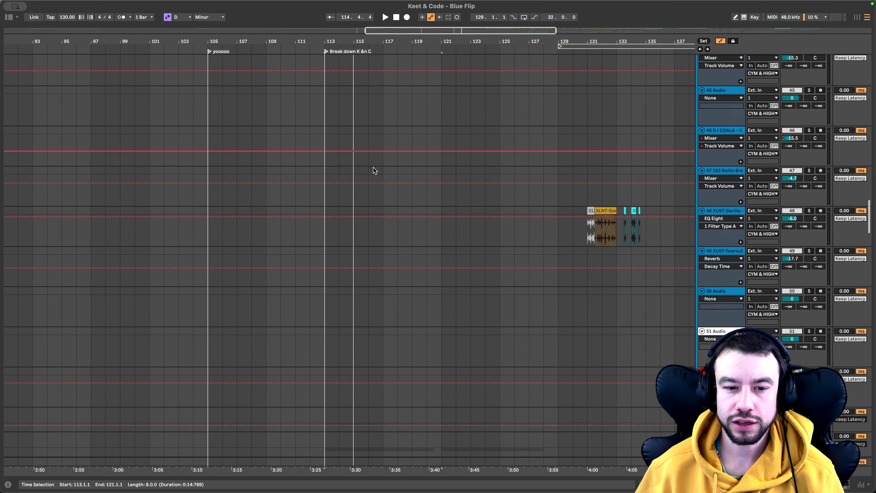
pyautogui.scroll(1, 373, 169)
pyautogui.click(373, 190)
pyautogui.scroll(5, 358, 190)
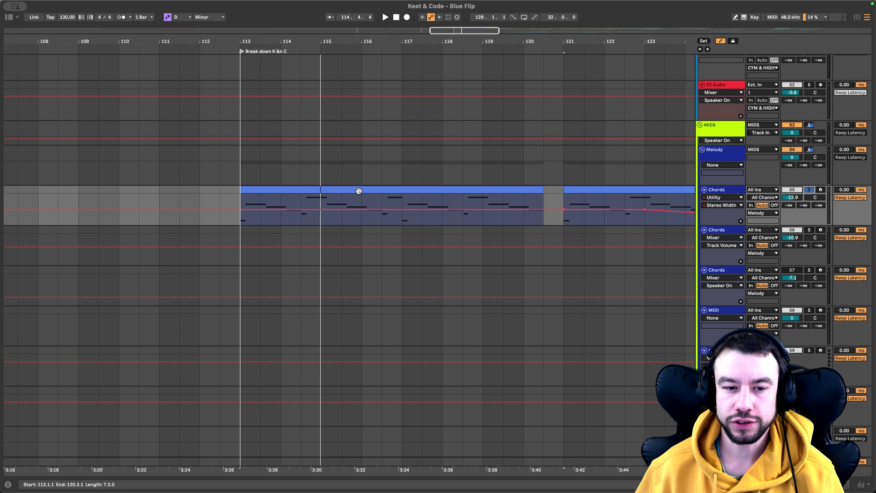
pyautogui.scroll(1, 293, 225)
pyautogui.scroll(-5, 293, 225)
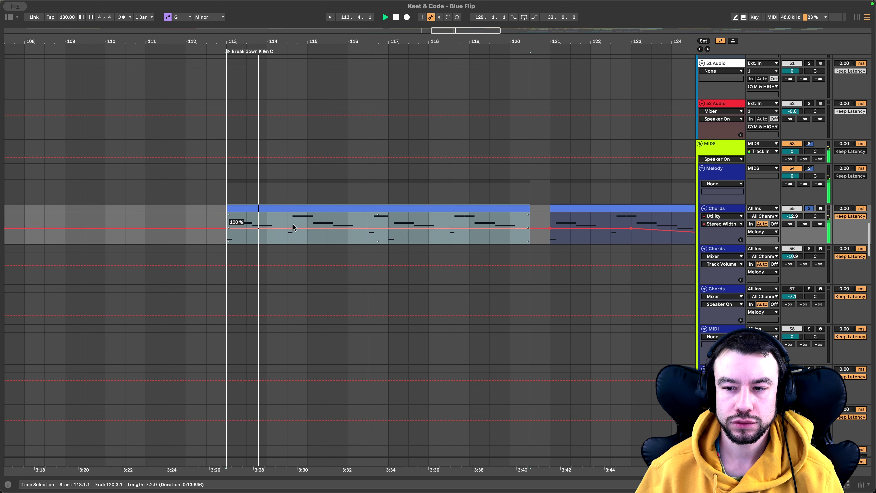
pyautogui.scroll(-2, 423, 225)
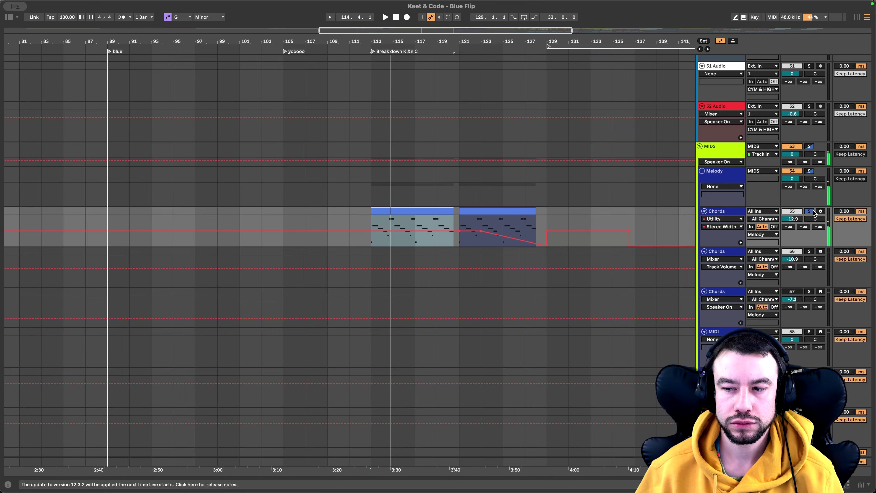
# - Turn off the Chords track's solo and play from bar 113 with the insert marker on the Melody group
pyautogui.click(371, 192)
pyautogui.scroll(-2, 371, 192)
pyautogui.scroll(-1, 283, 223)
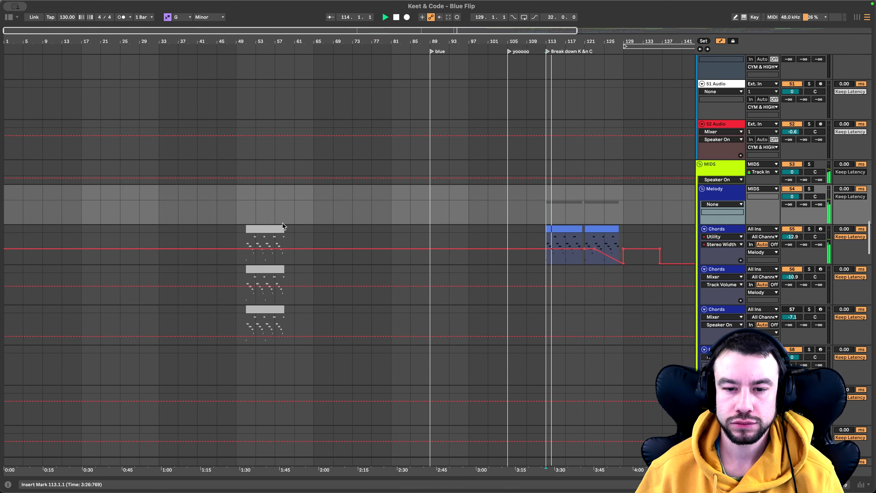
# - Solo stem track 3 and play its chopped clips from the Break down marker at bar 113
pyautogui.scroll(15, 283, 223)
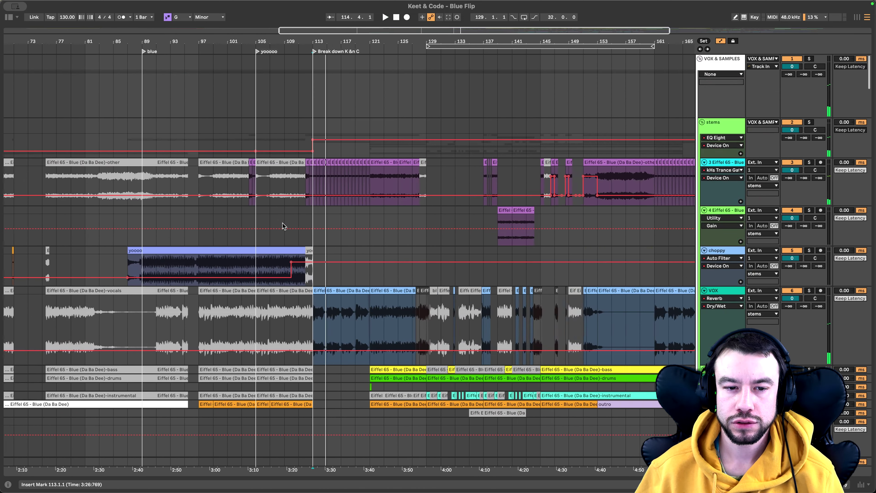
pyautogui.scroll(4, 283, 225)
pyautogui.click(300, 173)
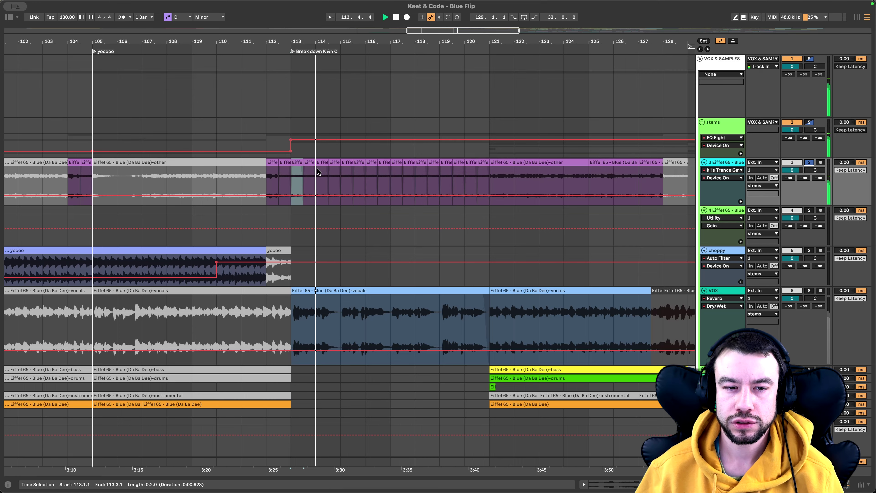
pyautogui.scroll(2, 317, 172)
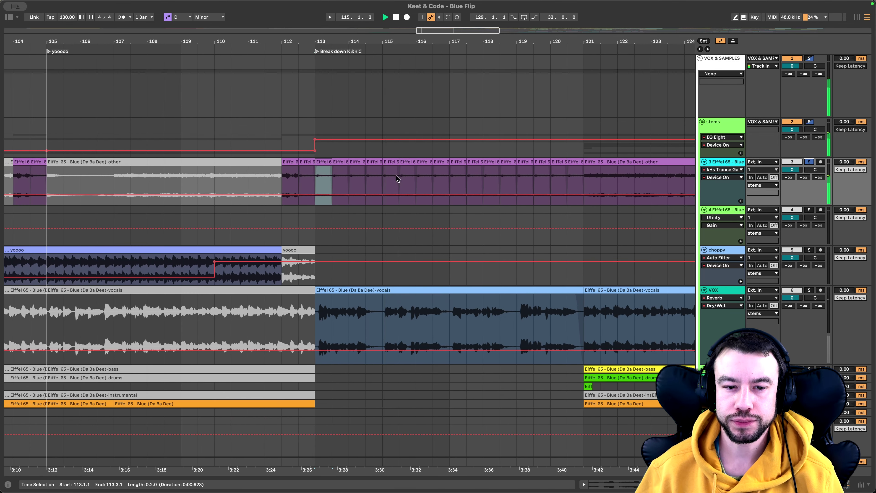
# - Open stem track 3's device chain and show the automation of the Shifter's Fine parameter during playback
pyautogui.doubleClick(723, 164)
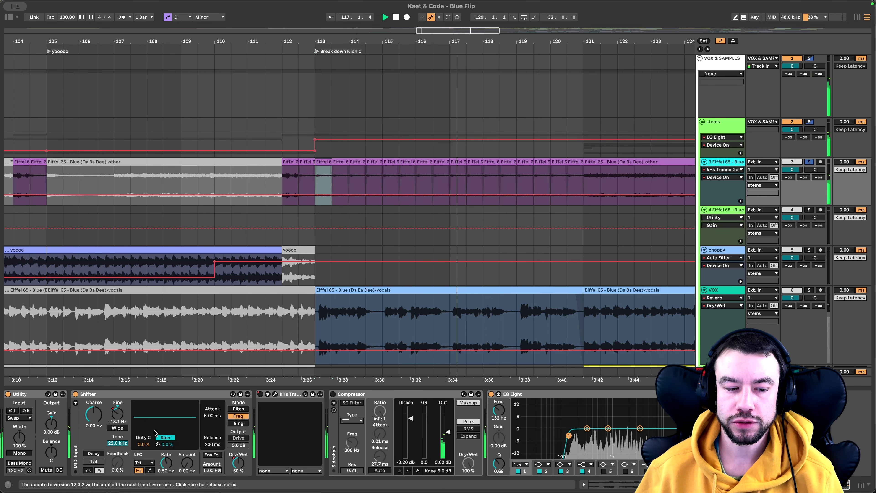
pyautogui.rightClick(118, 415)
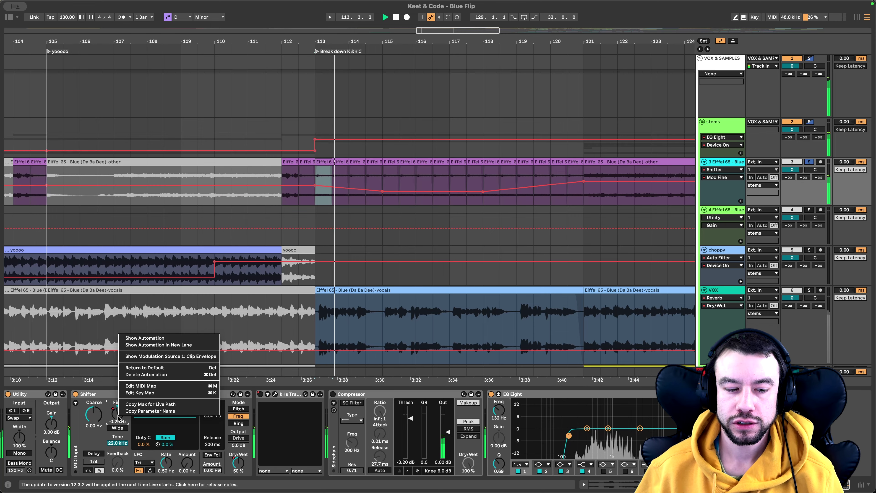
pyautogui.click(145, 345)
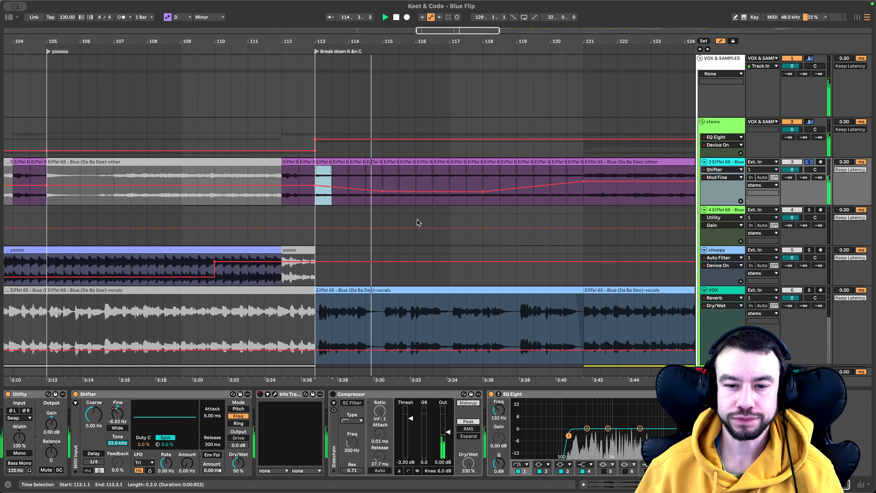
pyautogui.scroll(-3, 407, 230)
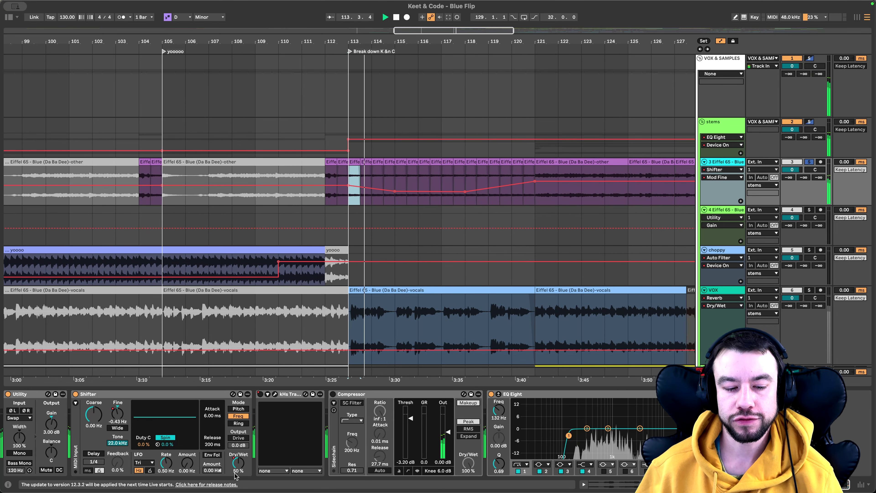
# - Follow stem track 3's chopped clips and Shifter Fine automation during playback up to bar 120, and turn off its solo
pyautogui.scroll(-3, 424, 206)
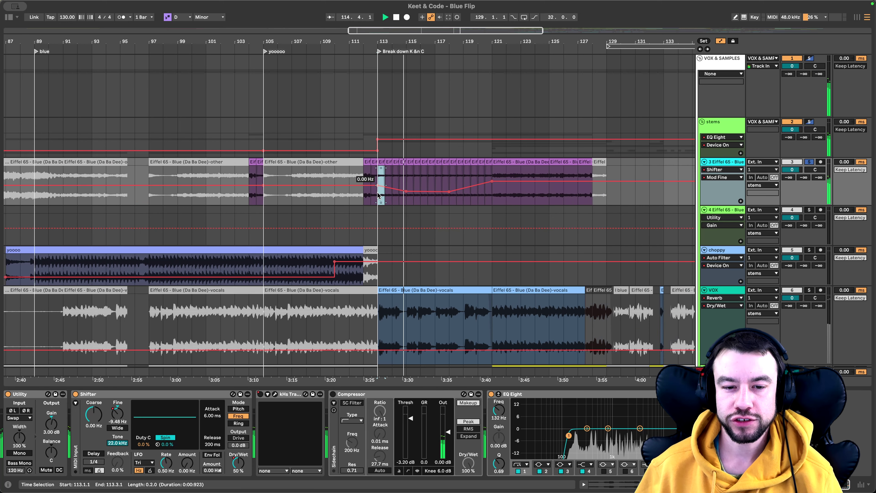
pyautogui.scroll(-2, 421, 204)
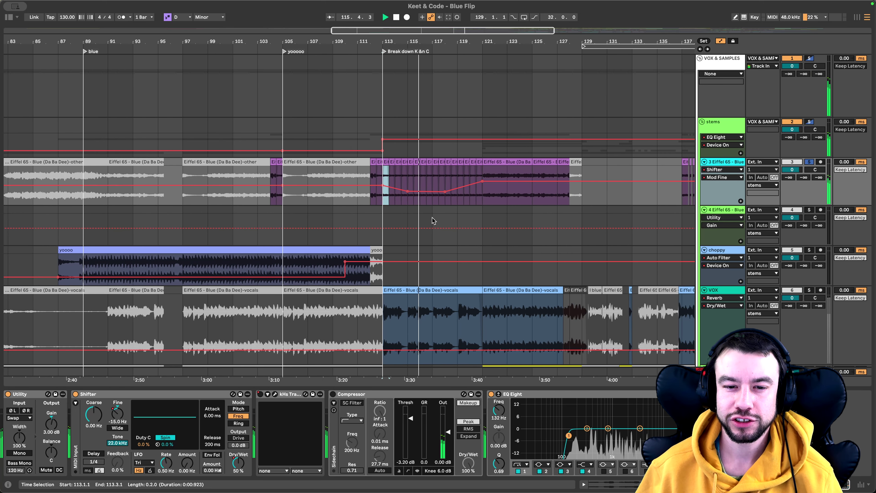
pyautogui.scroll(2, 433, 221)
pyautogui.scroll(-3, 372, 102)
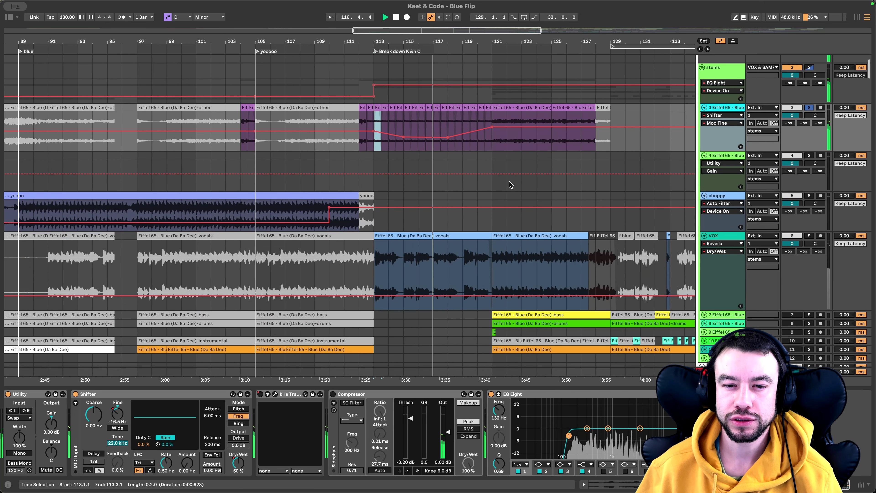
pyautogui.scroll(3, 509, 183)
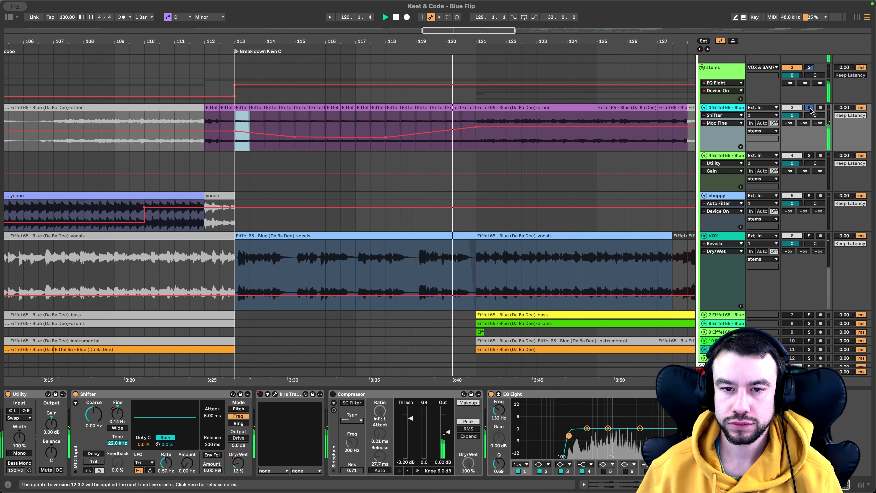
pyautogui.scroll(-3, 572, 160)
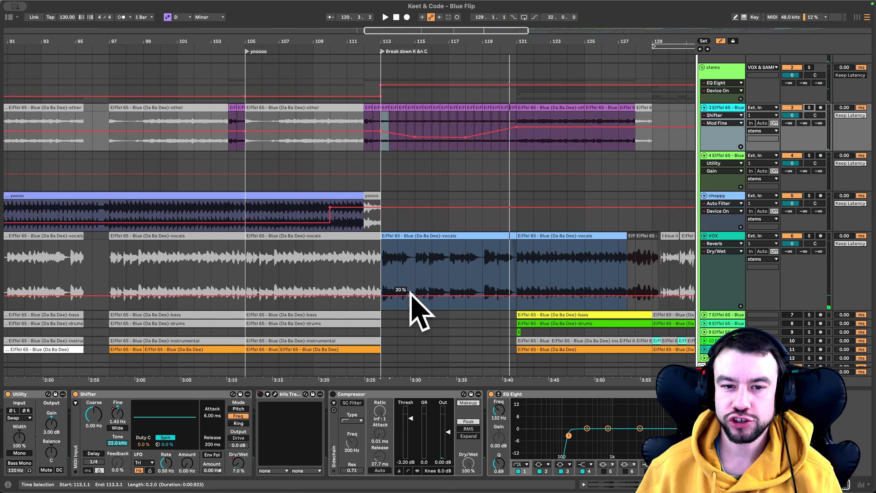
# - Solo the choppy track and play its yoooo clip from bar 105 at the yooooo marker
pyautogui.scroll(-5, 406, 170)
pyautogui.click(341, 186)
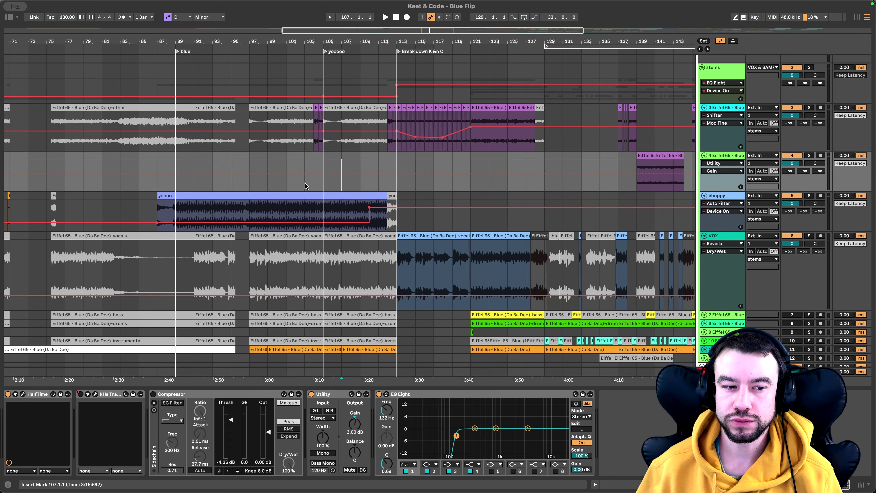
pyautogui.hscroll(-3, 304, 186)
pyautogui.click(384, 206)
pyautogui.click(809, 191)
pyautogui.press('space')
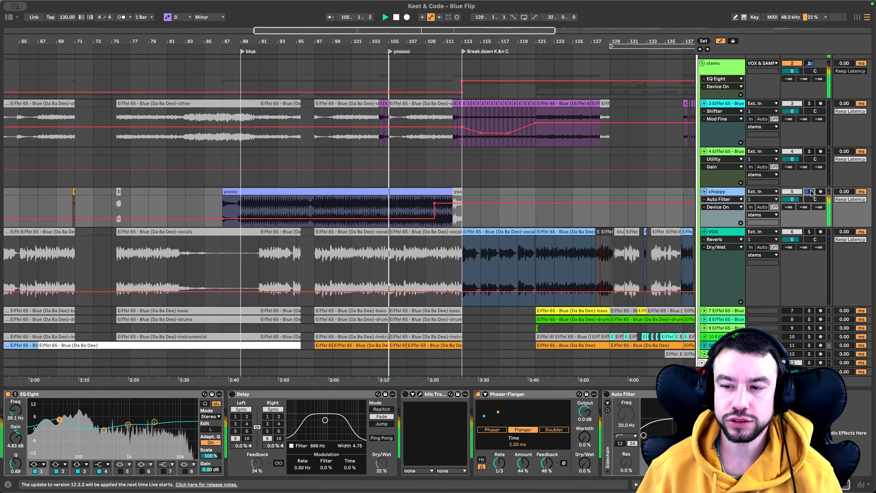
pyautogui.scroll(5, 502, 192)
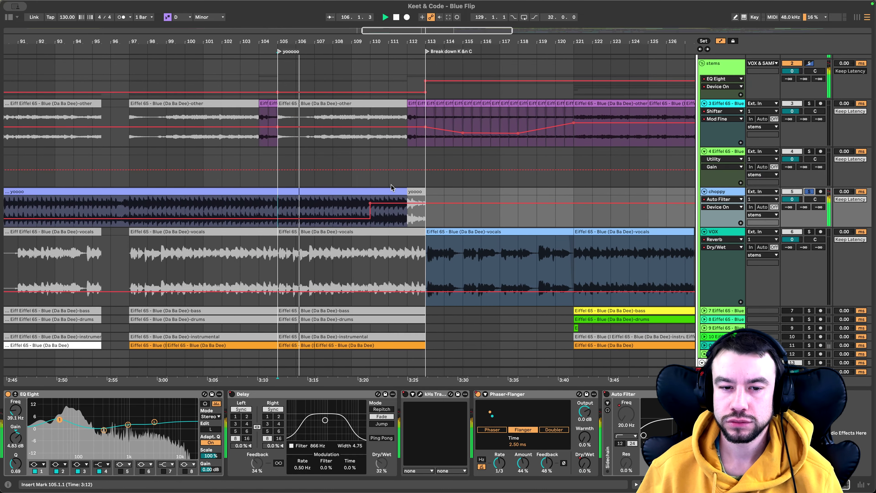
pyautogui.scroll(3, 392, 189)
# - Turn off the choppy track's solo and play the transition into the Break down marker from bar 110
pyautogui.press('space')
pyautogui.click(356, 180)
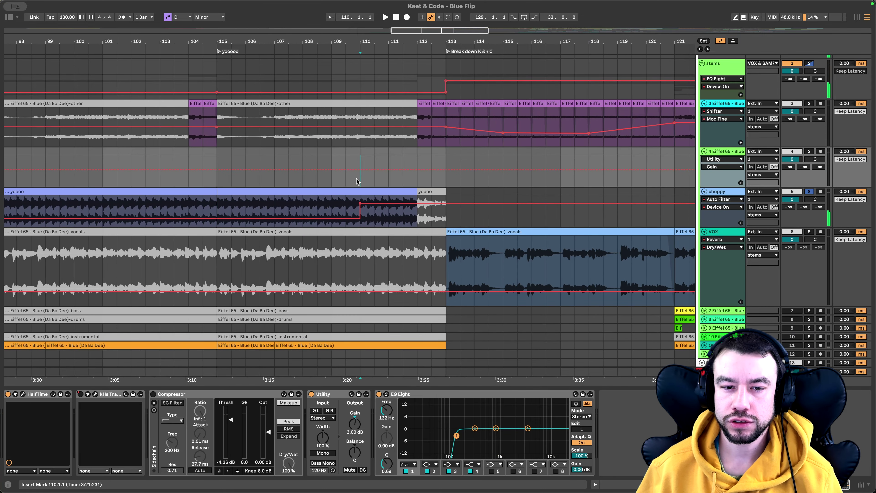
pyautogui.scroll(4, 420, 201)
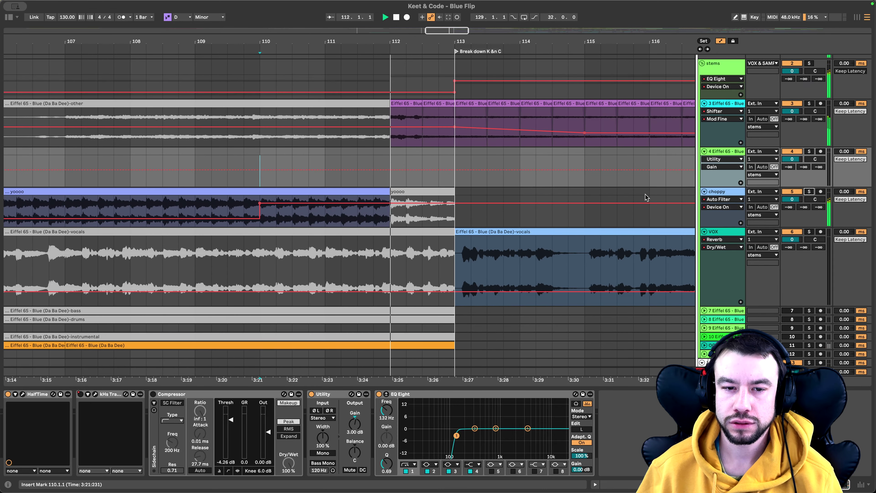
pyautogui.scroll(2, 487, 185)
pyautogui.hscroll(3, 475, 183)
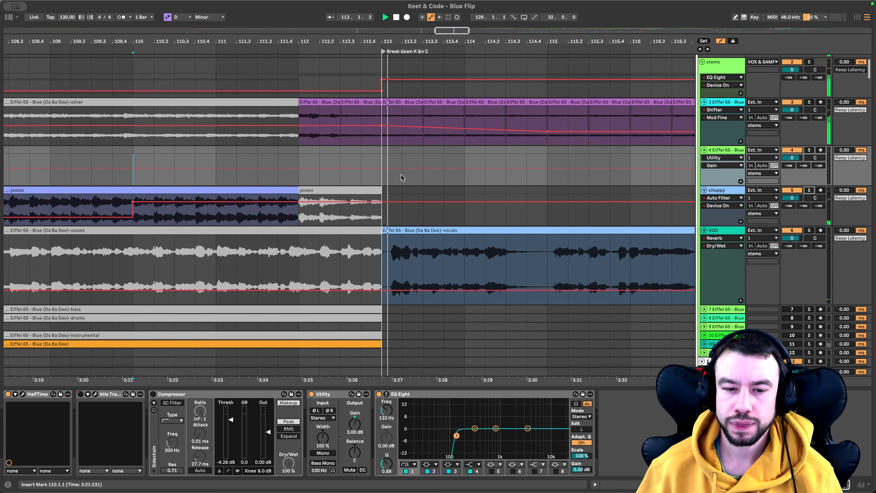
pyautogui.scroll(-2, 374, 192)
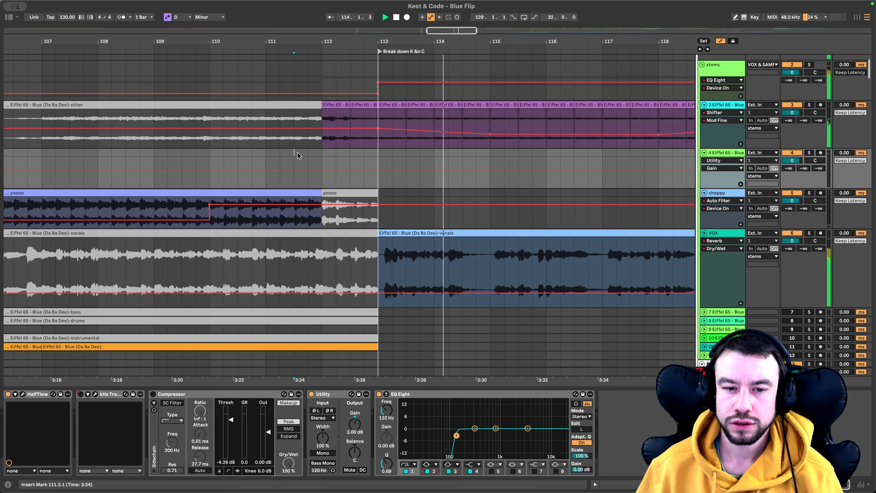
# - Highlight 111.3.1 to 115.2.1 across stem track 4, choppy and VOX, and place the insert marker at bar 113
pyautogui.moveTo(297, 155); pyautogui.dragTo(505, 305)
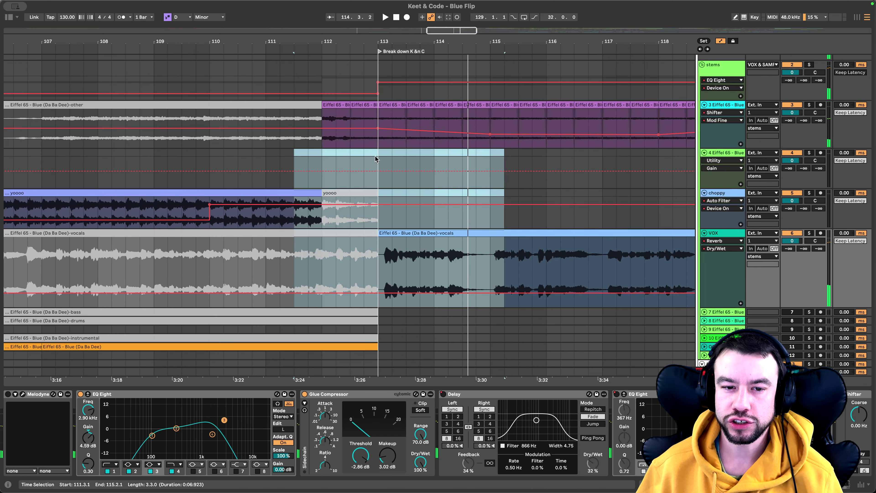
pyautogui.click(375, 159)
pyautogui.scroll(-4, 424, 243)
pyautogui.scroll(-3, 424, 249)
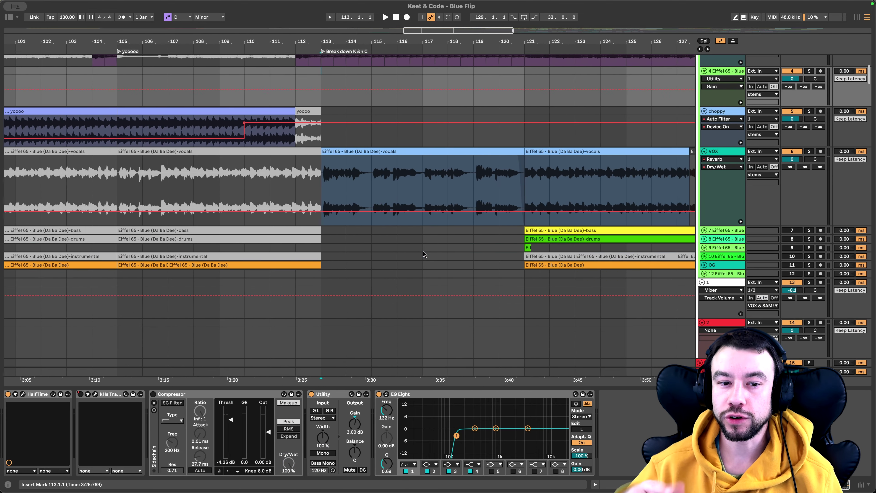
# - Look through the drum, stem, MIDS and BASS LEADS tracks for parts around the breakdown
pyautogui.scroll(-10, 424, 254)
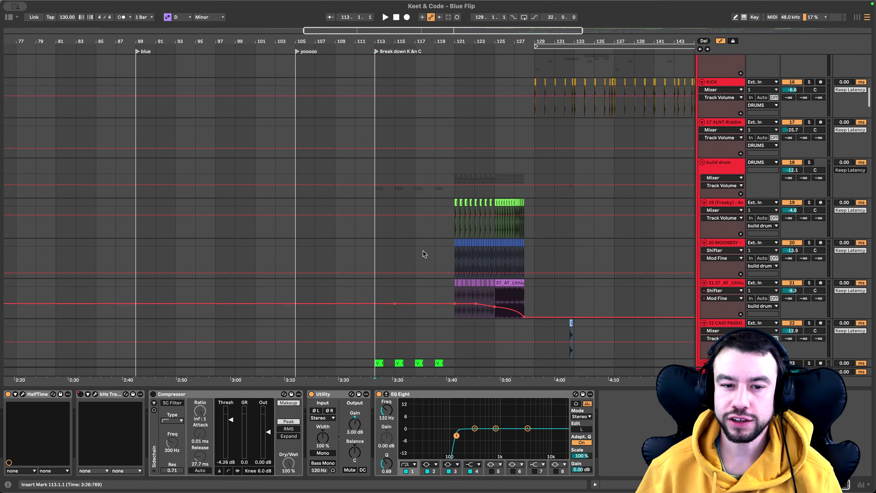
pyautogui.scroll(3, 424, 253)
pyautogui.scroll(-12, 366, 227)
pyautogui.scroll(3, 366, 228)
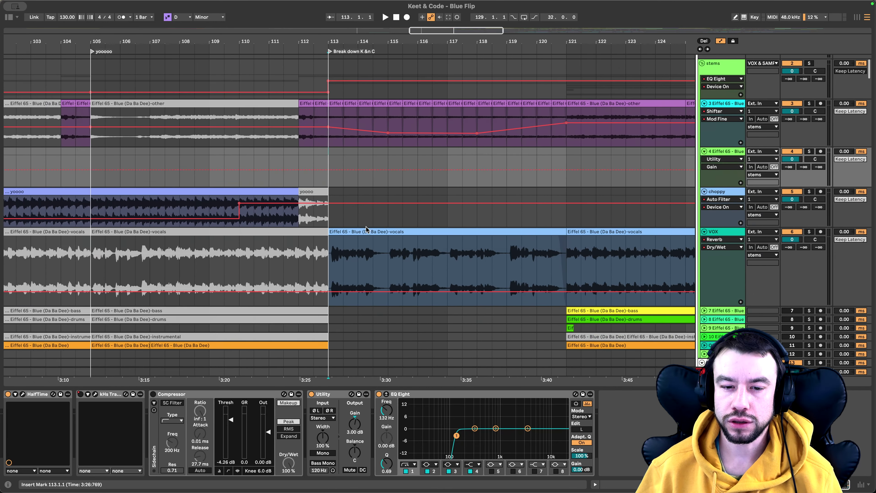
pyautogui.scroll(-12, 366, 226)
pyautogui.scroll(-10, 366, 230)
pyautogui.hscroll(2, 366, 230)
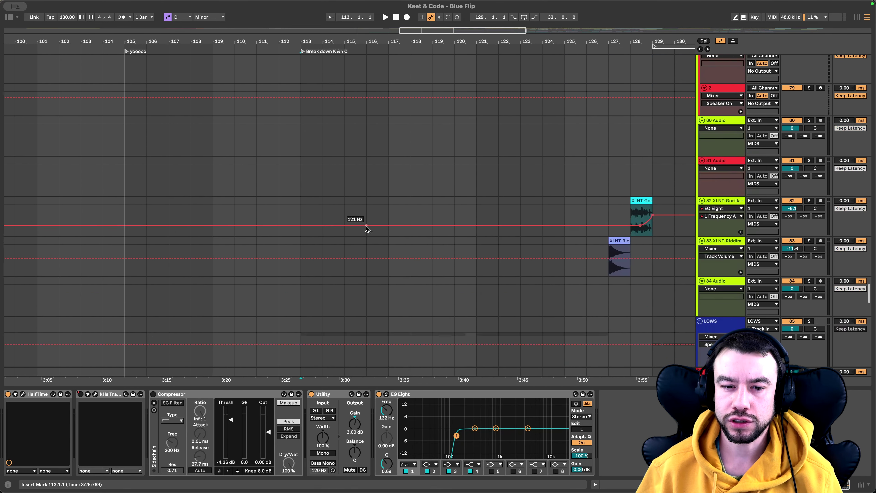
pyautogui.scroll(15, 366, 230)
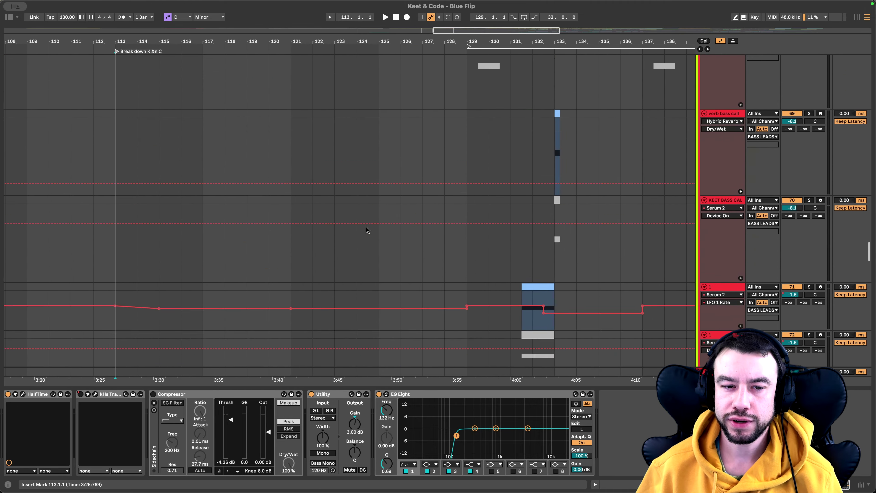
# - Play the build drum group's kick, snare and clap layers from bar 121
pyautogui.click(351, 203)
pyautogui.scroll(2, 351, 204)
pyautogui.scroll(15, 351, 203)
pyautogui.scroll(3, 351, 203)
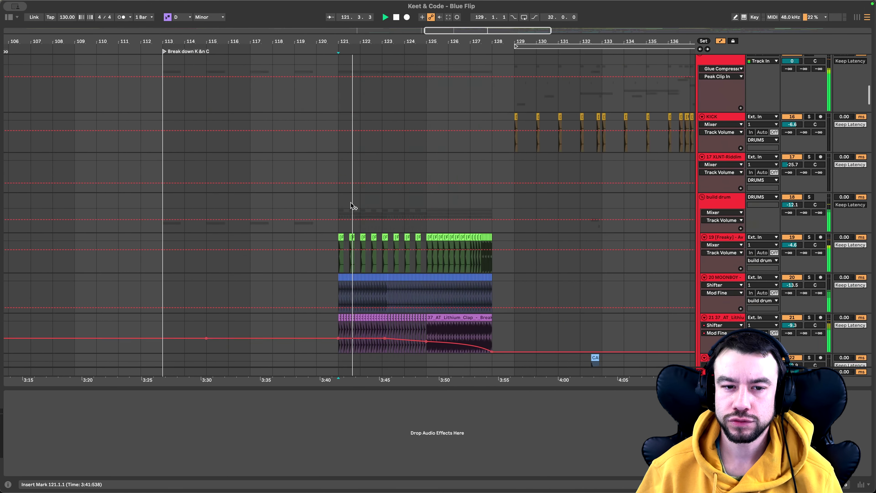
pyautogui.scroll(6, 351, 203)
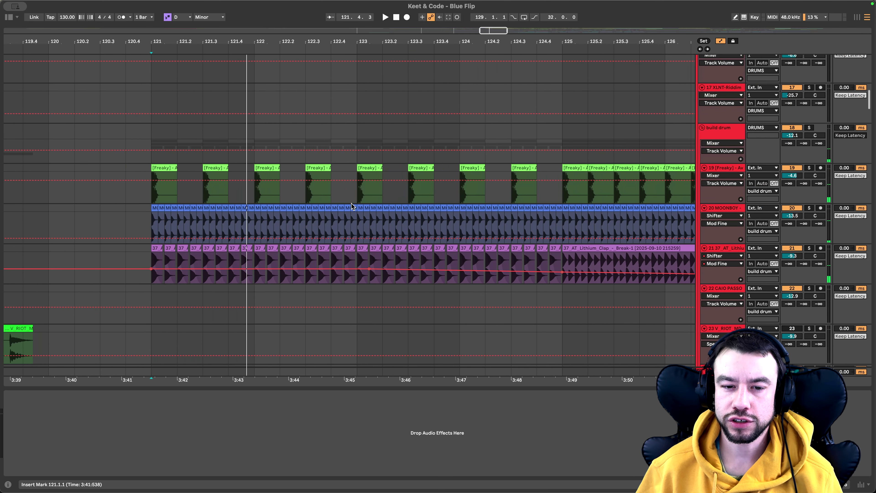
# - Play the build-up's stem tracks from bar 121, turning the VOX track's solo on and off again
pyautogui.scroll(-3, 341, 388)
pyautogui.scroll(-6, 341, 389)
pyautogui.scroll(10, 333, 313)
pyautogui.scroll(-4, 346, 261)
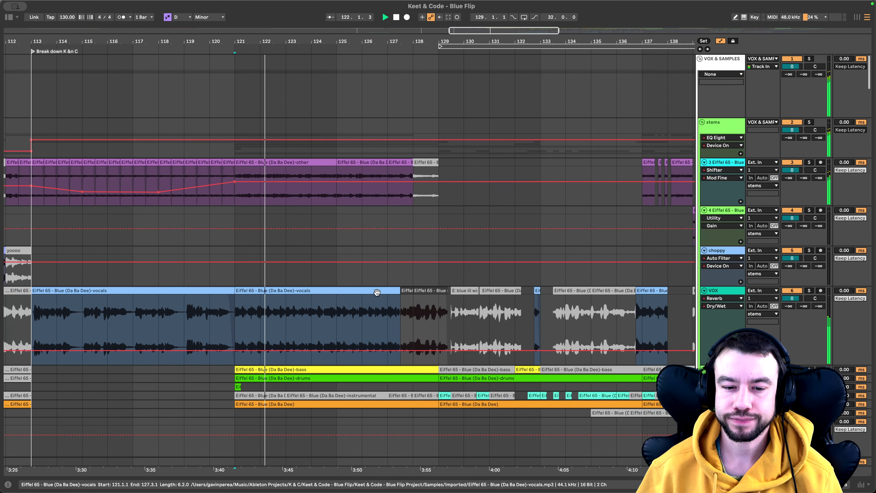
pyautogui.scroll(-2, 385, 300)
pyautogui.scroll(-1, 386, 301)
pyautogui.scroll(1, 385, 301)
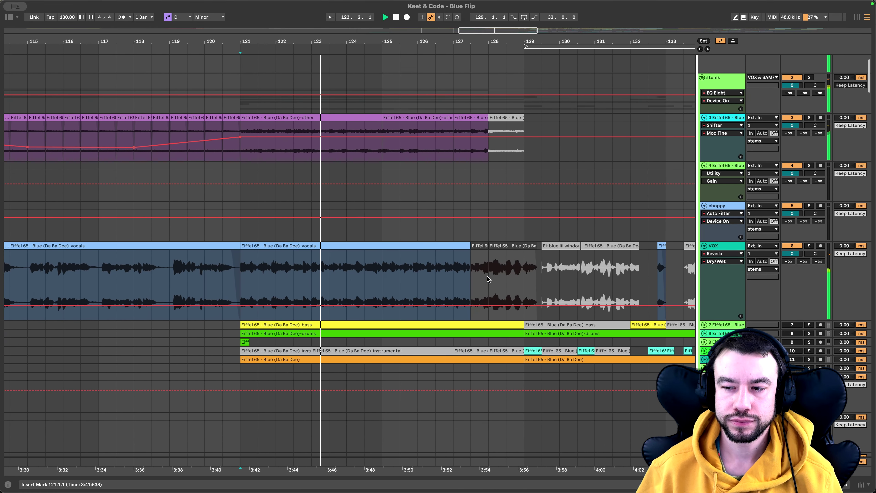
pyautogui.click(808, 246)
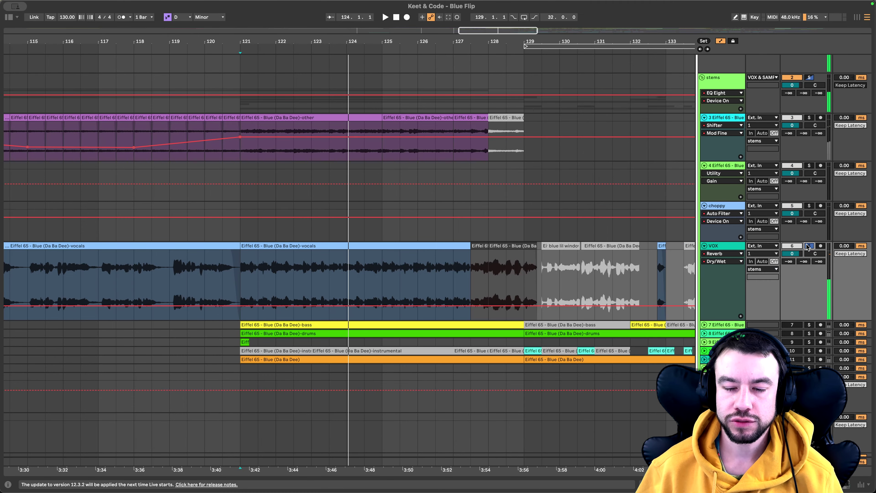
pyautogui.click(808, 246)
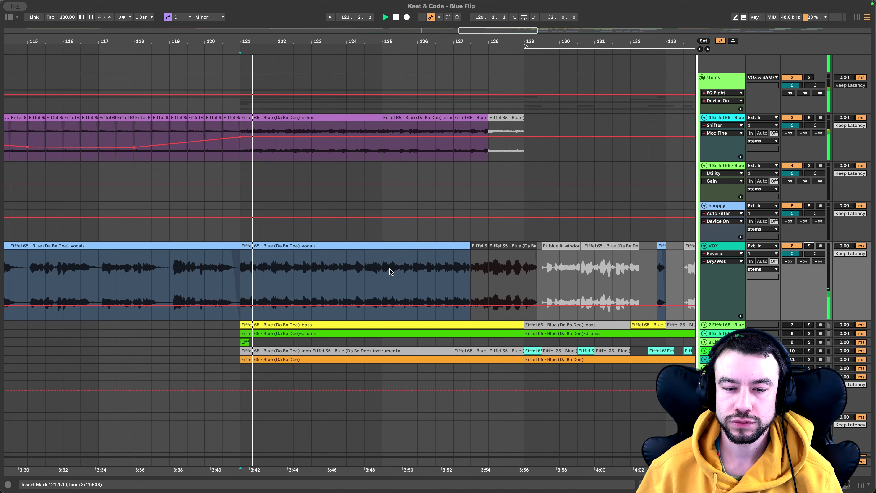
# - Play the VOX track's build-up from bar 125 and select its vocal clips from 127.3.1 to 129.2.3
pyautogui.click(385, 283)
pyautogui.scroll(2, 473, 282)
pyautogui.hscroll(3, 473, 282)
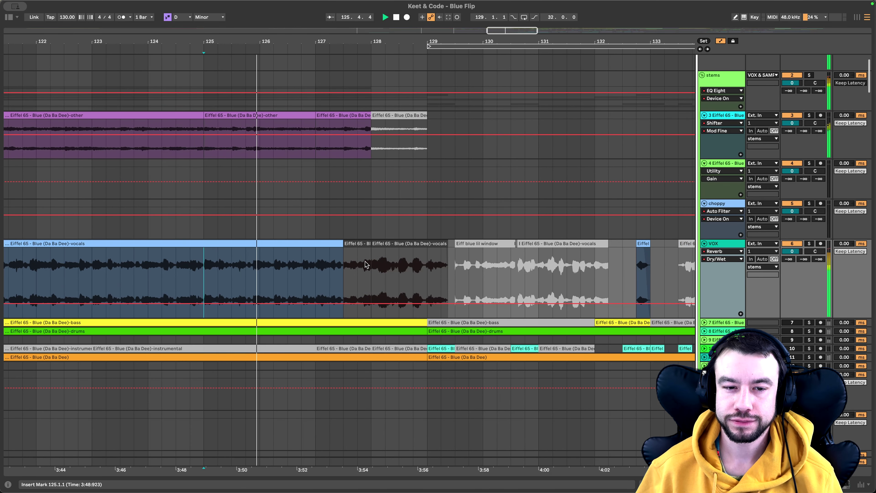
pyautogui.scroll(2, 366, 264)
pyautogui.moveTo(279, 267); pyautogui.dragTo(416, 272)
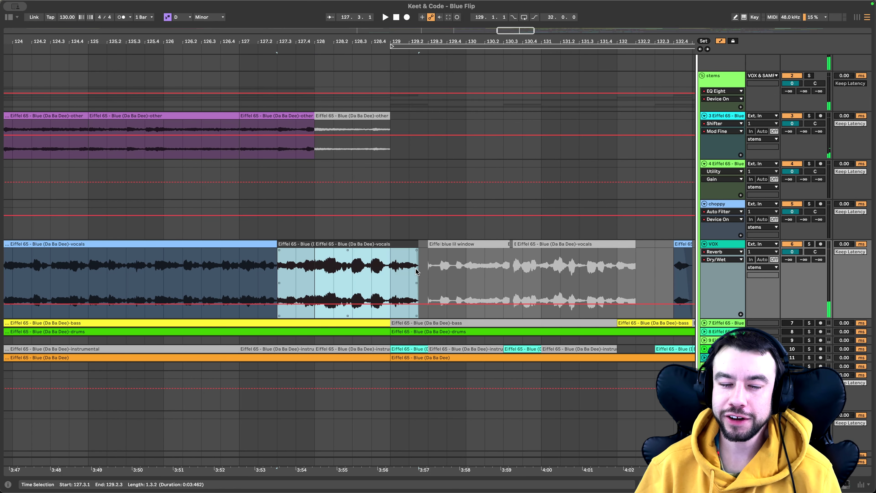
# - Play from bar 127 into the drop and select the VOX track's clips from 129.3.1 to 132.2.1
pyautogui.click(239, 180)
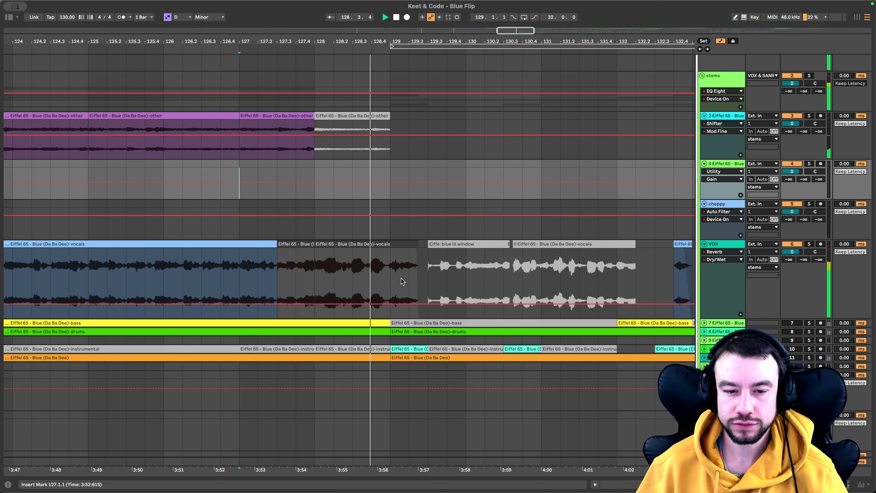
pyautogui.scroll(-5, 401, 278)
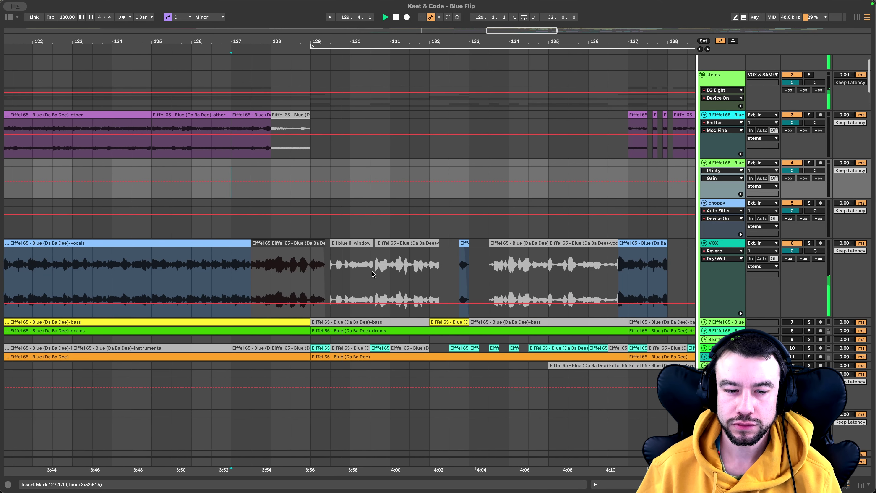
pyautogui.scroll(-1, 372, 272)
pyautogui.scroll(-2, 349, 254)
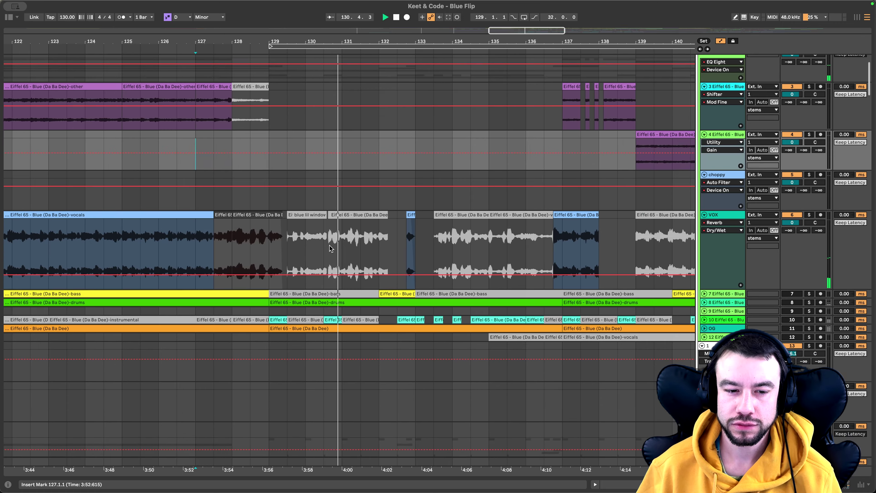
pyautogui.scroll(-3, 288, 238)
pyautogui.scroll(2, 288, 238)
pyautogui.moveTo(257, 209)
pyautogui.mouseDown()
pyautogui.moveTo(417, 208)
pyautogui.moveTo(239, 209)
pyautogui.moveTo(275, 208)
pyautogui.moveTo(265, 209)
pyautogui.mouseUp()
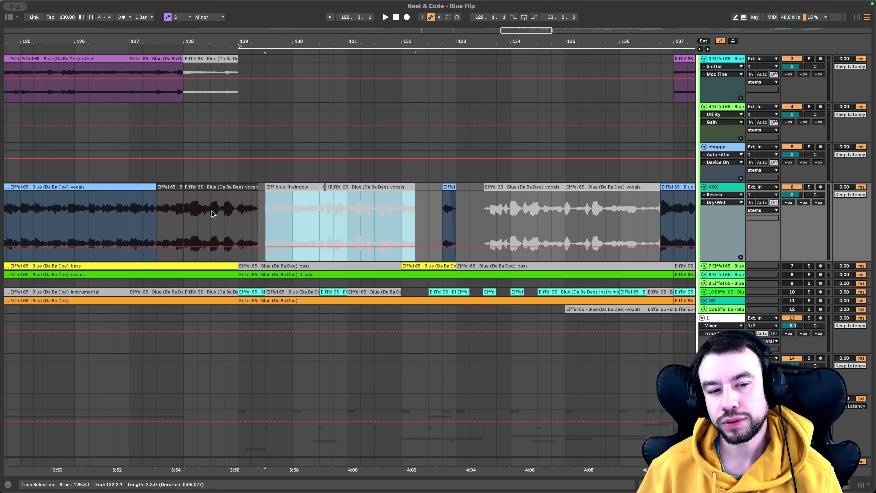
# - Play the drop from bar 129 with the VOX clips, remaining stems and kick in view
pyautogui.click(237, 219)
pyautogui.press('+')
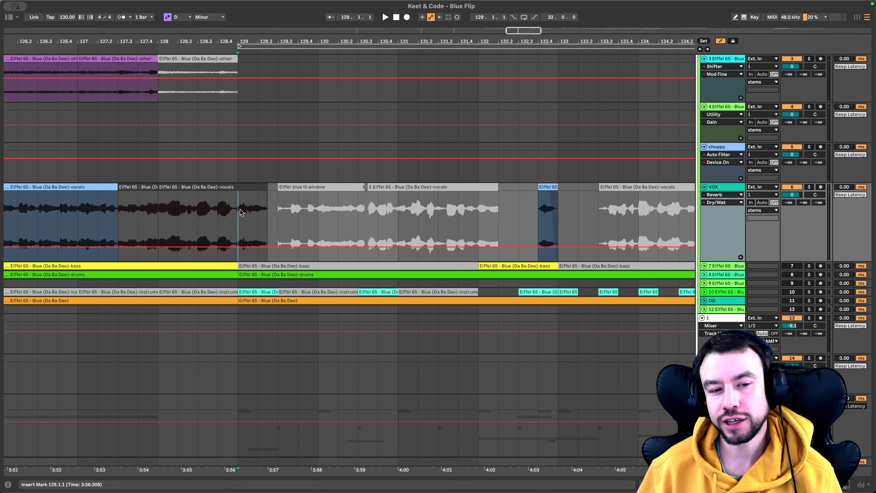
pyautogui.hscroll(3, 250, 222)
pyautogui.scroll(-4, 276, 193)
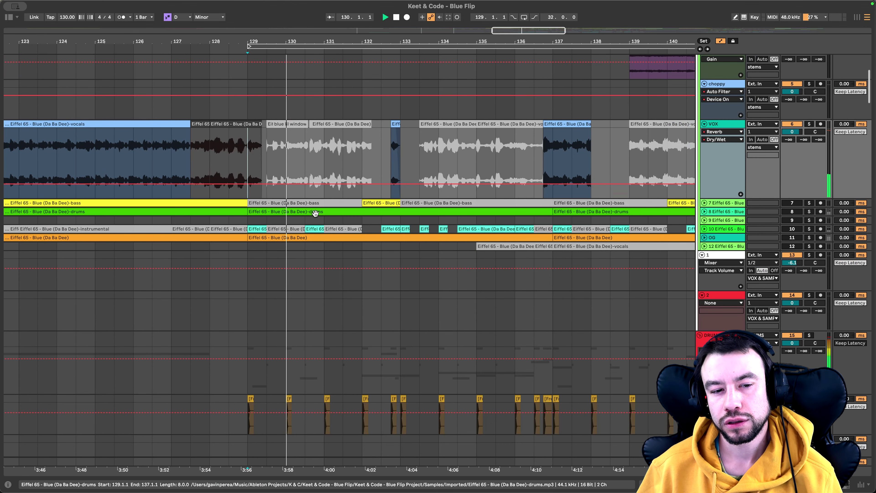
pyautogui.scroll(2, 306, 167)
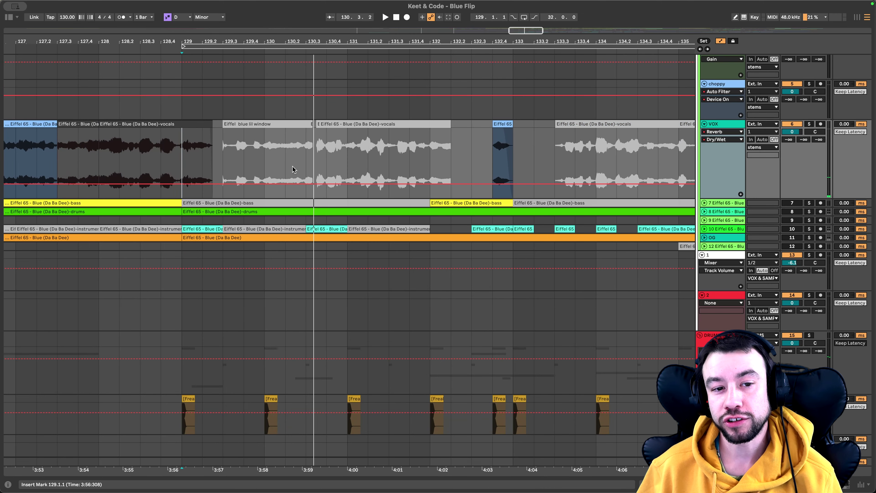
# - Play the drop from bar 129 with the DRUMS group and its KICK track in view
pyautogui.scroll(-1, 240, 270)
pyautogui.hscroll(-1, 239, 270)
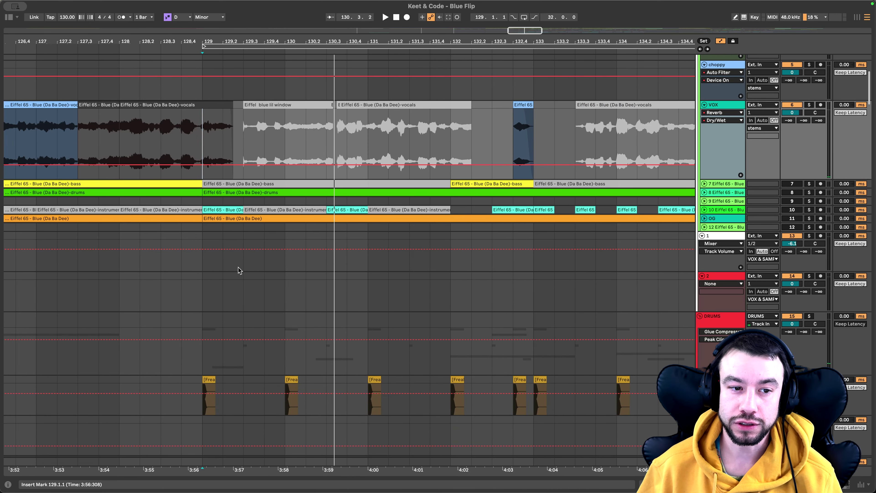
pyautogui.scroll(-10, 369, 249)
pyautogui.hscroll(-3, 368, 249)
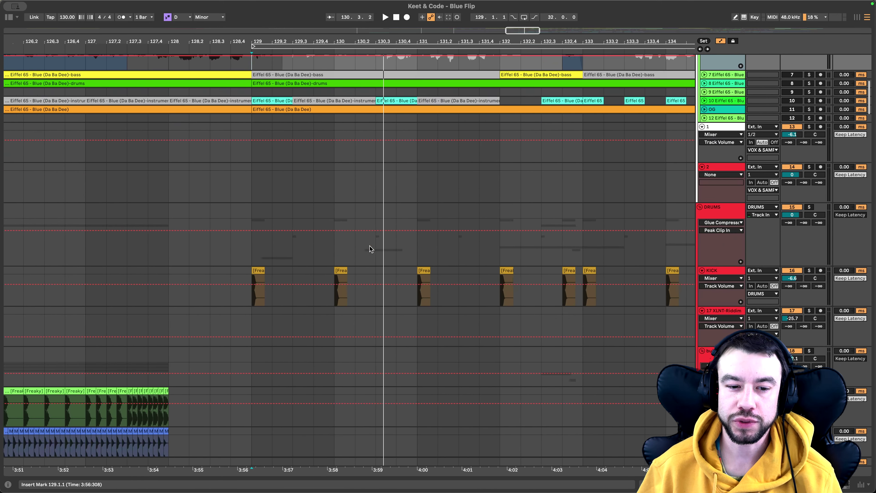
pyautogui.scroll(-3, 369, 249)
pyautogui.scroll(5, 370, 248)
pyautogui.press('space')
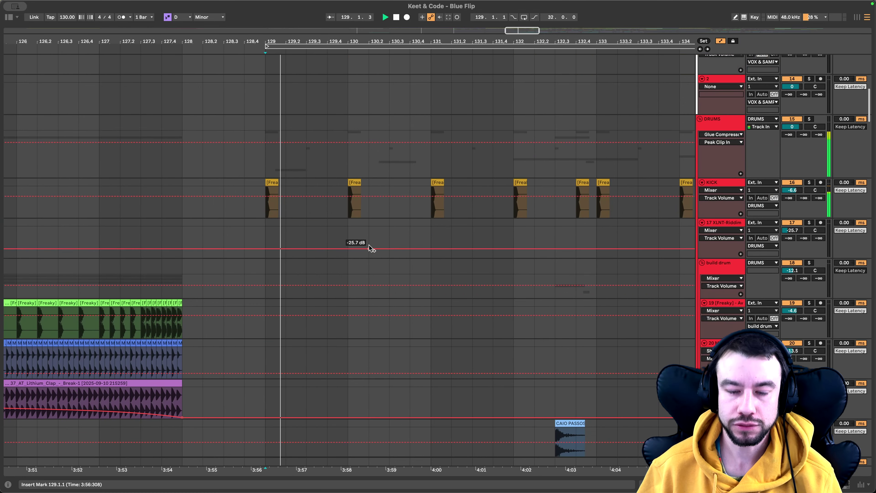
# - Fold all the tracks and collapse the VOX & SAMPLES group, keeping the DRUMS group expanded
pyautogui.scroll(10, 370, 249)
pyautogui.press('-')
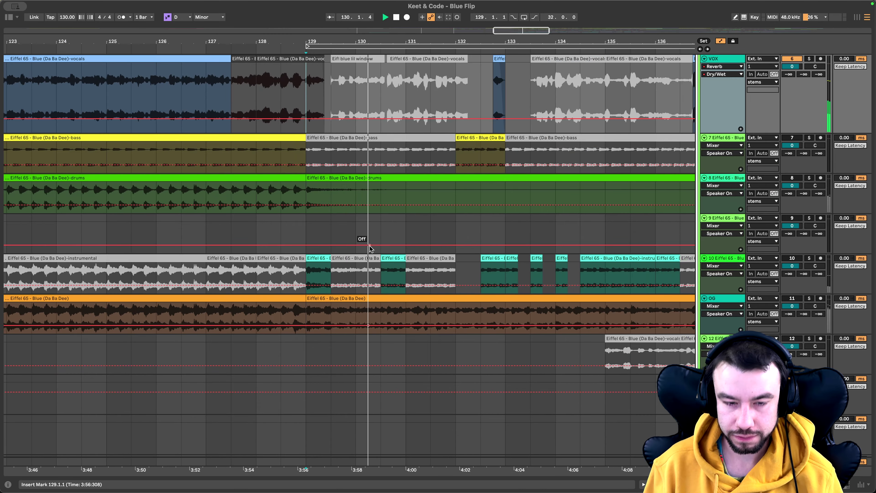
pyautogui.press('alt+super+u')
pyautogui.click(699, 75)
pyautogui.press('-')
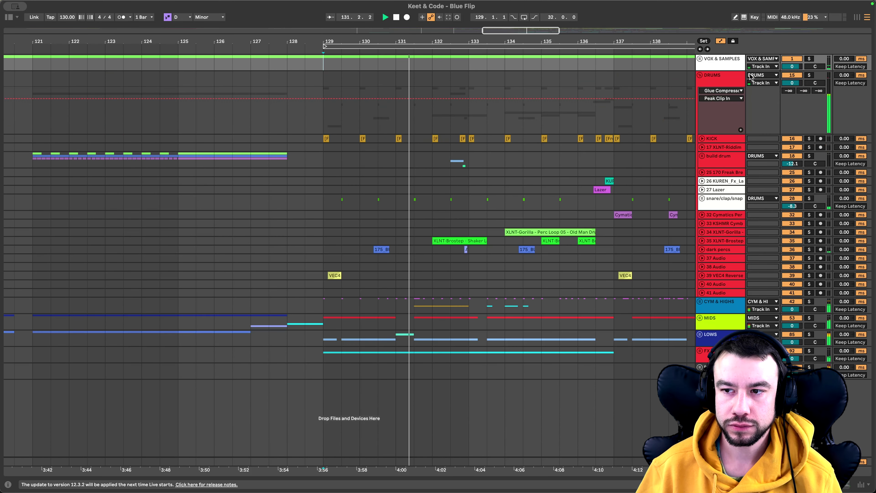
# - Solo the DRUMS group and replay the drop from bar 129
pyautogui.click(809, 75)
pyautogui.press('space')
pyautogui.press('space')
pyautogui.press('+')
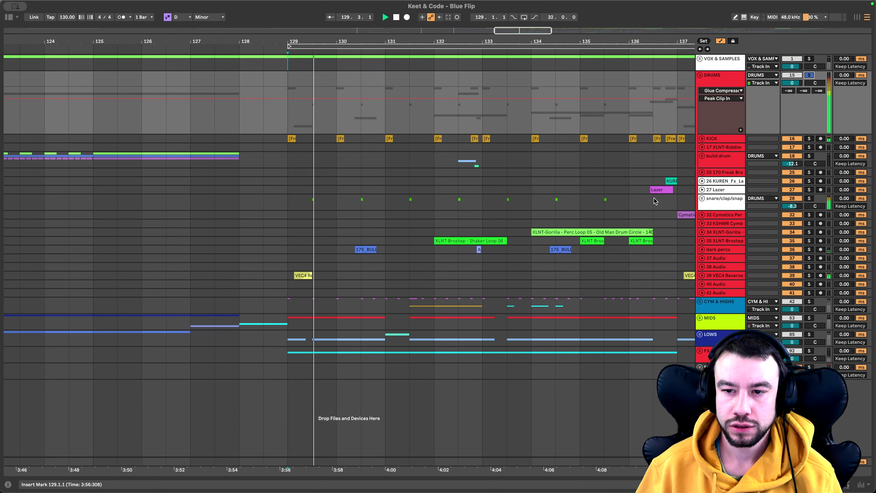
# - Expand the snare/clap/snap and build drum groups and unfold the snare2 track while the drop plays
pyautogui.click(702, 199)
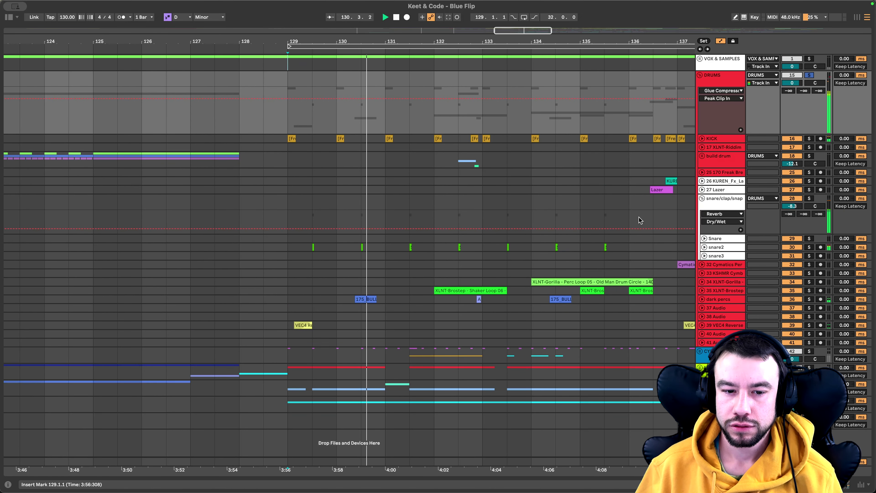
pyautogui.click(704, 246)
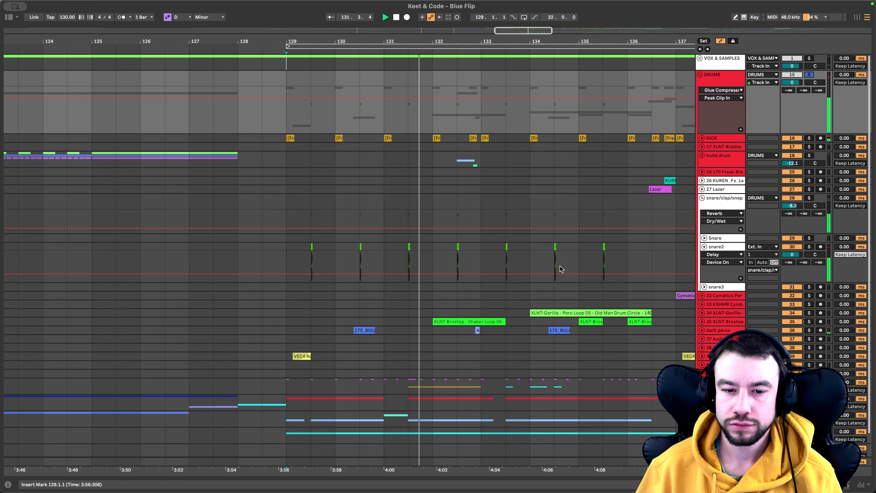
pyautogui.scroll(-2, 441, 250)
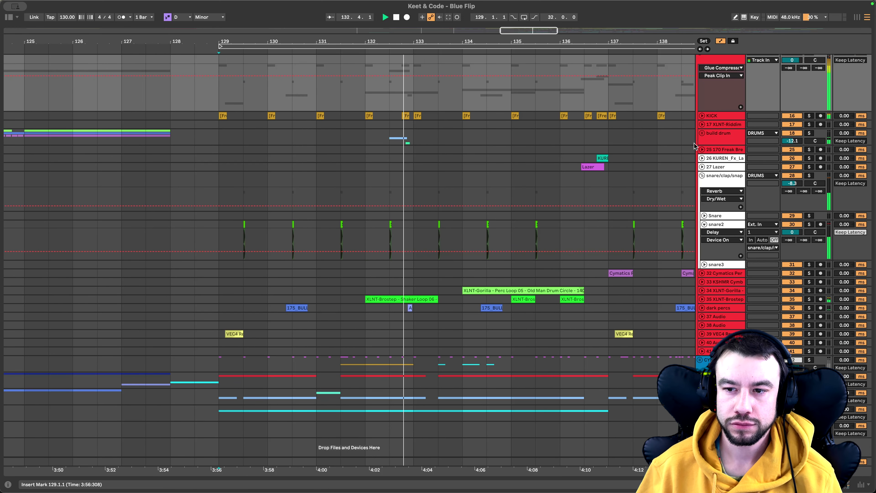
pyautogui.click(702, 133)
pyautogui.scroll(-3, 721, 307)
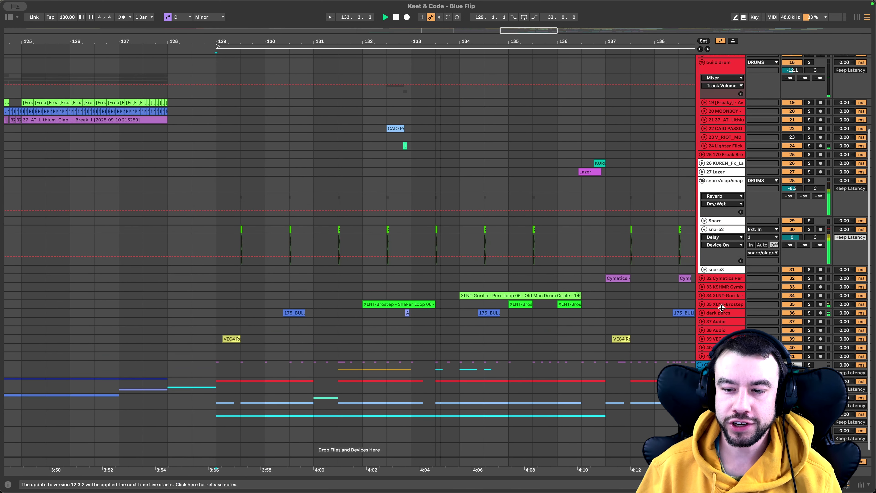
# - Unfold the dark percs, XLNT-Brostep, XLNT-Gorilla, KSHMR and Cymatics percussion tracks in the DRUMS group
pyautogui.click(702, 313)
pyautogui.click(702, 304)
pyautogui.click(702, 296)
pyautogui.click(702, 286)
pyautogui.scroll(-1, 614, 294)
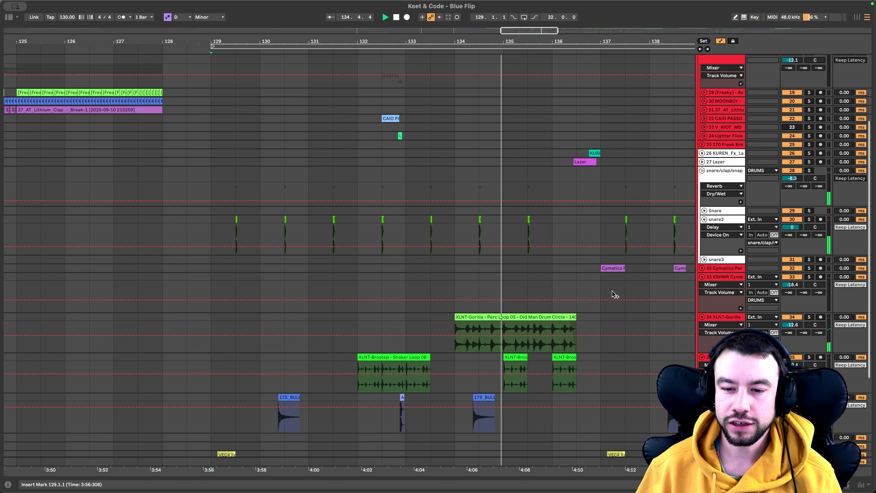
pyautogui.scroll(-3, 614, 294)
pyautogui.click(701, 189)
pyautogui.scroll(-2, 719, 322)
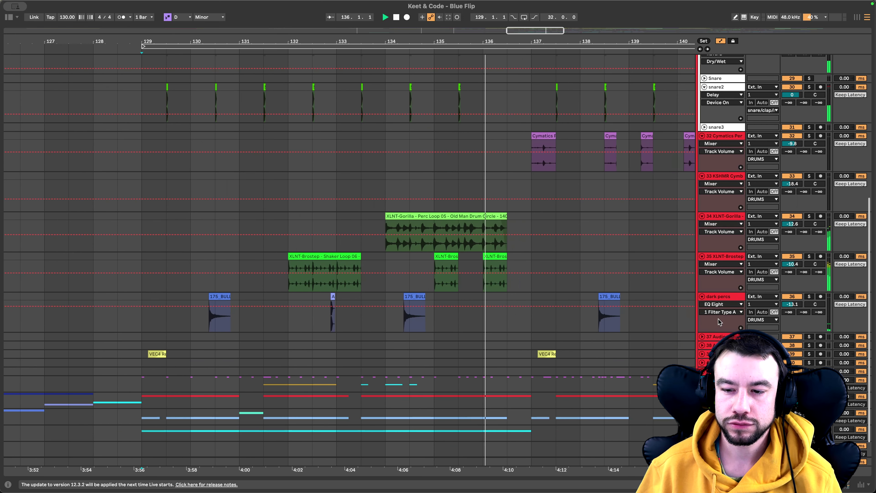
# - Examine the arrangement of the snare, Cymatics and dark percs clips while the soloed drums play through bars 137 to 144
pyautogui.keyDown('super'); pyautogui.scroll(-3, 329, 267); pyautogui.keyUp('super')
pyautogui.scroll(3, 329, 267)
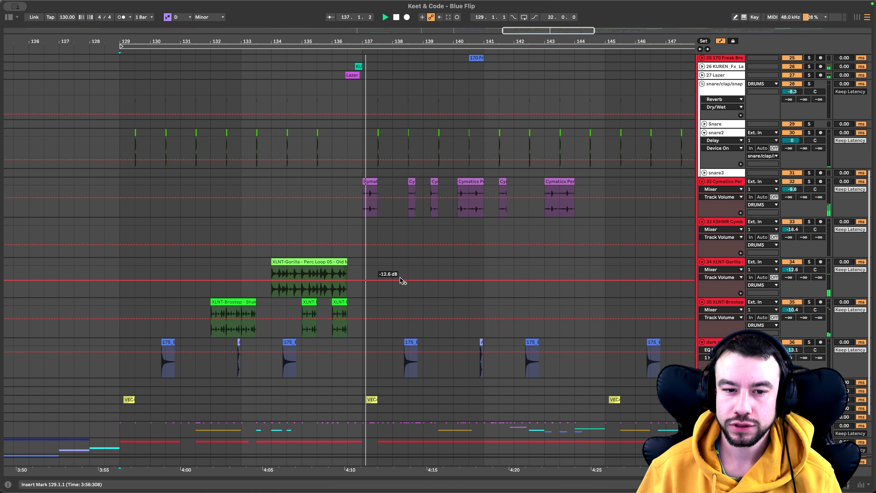
pyautogui.keyDown('super'); pyautogui.scroll(3, 399, 277); pyautogui.keyUp('super')
pyautogui.scroll(-1, 399, 277)
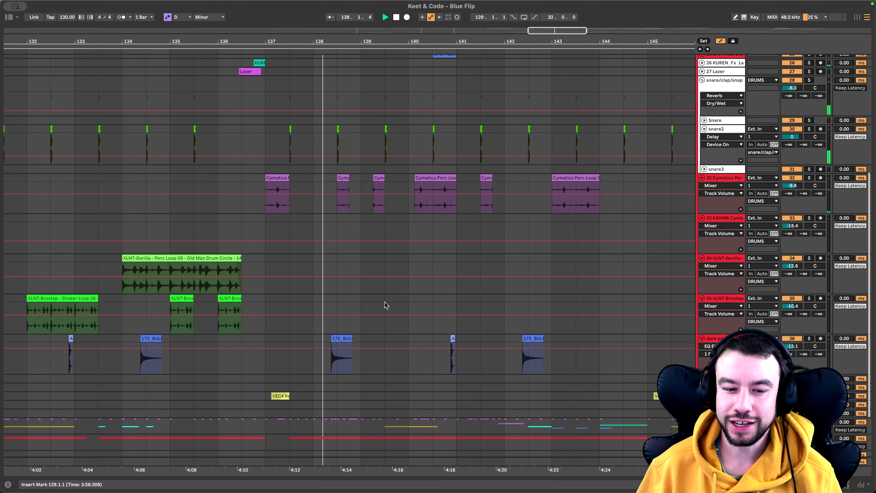
pyautogui.keyDown('super'); pyautogui.scroll(2, 369, 343); pyautogui.keyUp('super')
pyautogui.keyDown('super'); pyautogui.scroll(2, 370, 343); pyautogui.keyUp('super')
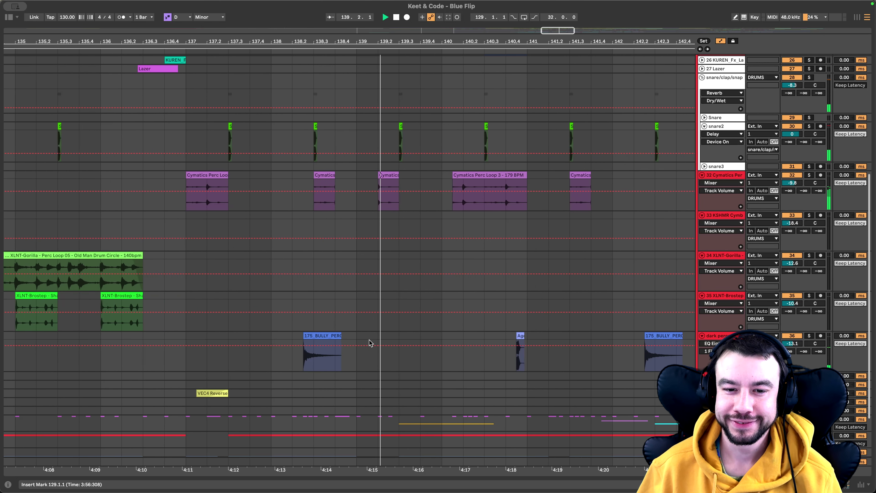
pyautogui.keyDown('super'); pyautogui.scroll(1, 483, 182); pyautogui.keyUp('super')
pyautogui.keyDown('super'); pyautogui.scroll(1, 581, 299); pyautogui.keyUp('super')
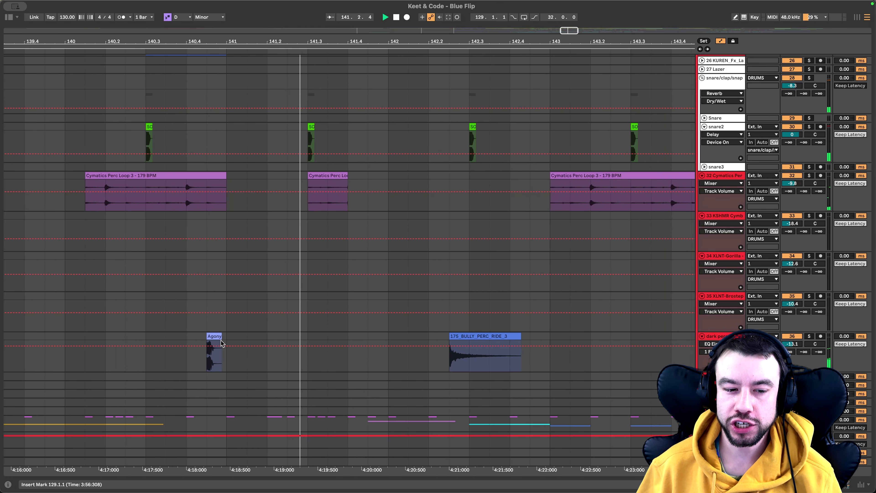
pyautogui.keyDown('super'); pyautogui.scroll(-1, 221, 342); pyautogui.keyUp('super')
pyautogui.keyDown('super'); pyautogui.scroll(-1, 241, 334); pyautogui.keyUp('super')
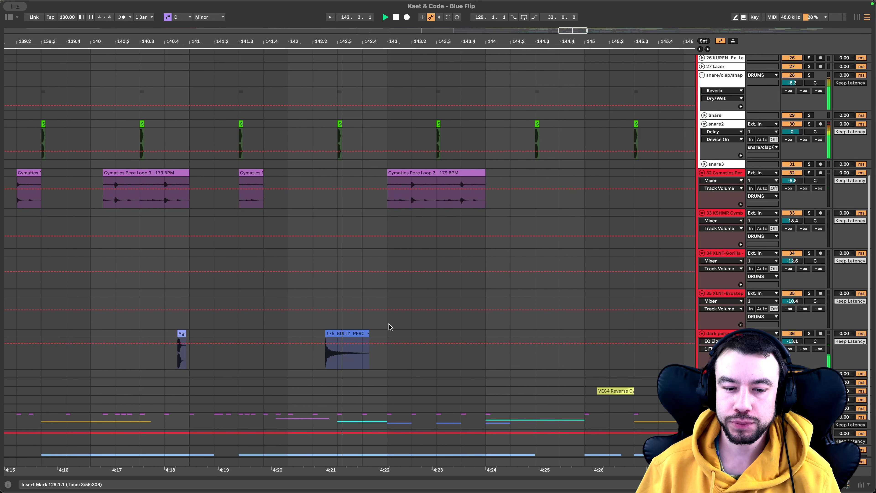
pyautogui.keyDown('super'); pyautogui.scroll(-4, 389, 327); pyautogui.keyUp('super')
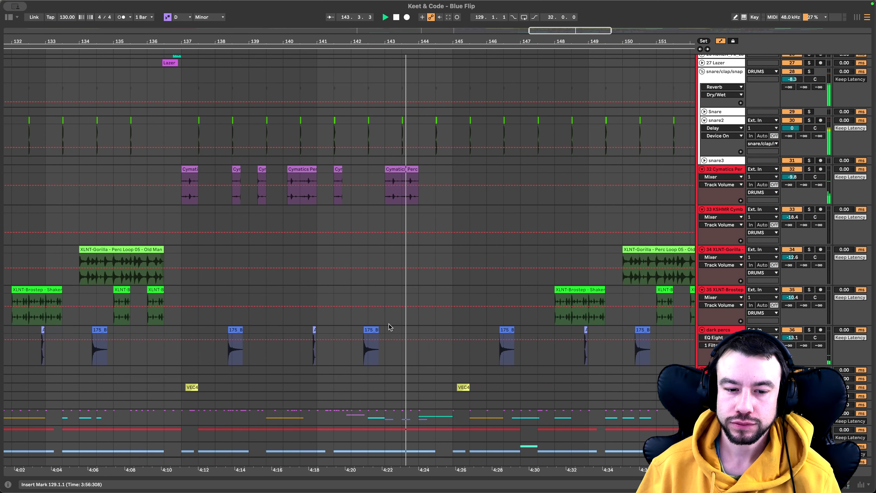
pyautogui.keyDown('super'); pyautogui.scroll(-3, 388, 327); pyautogui.keyUp('super')
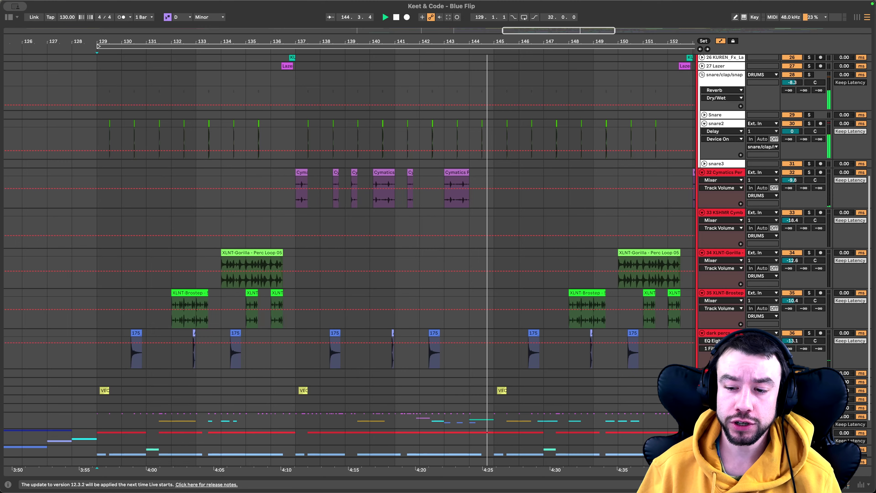
# - Show the dark percs track's Reverb, Delay and EQ Eight devices, then return to the arrangement's percussion clips
pyautogui.doubleClick(724, 333)
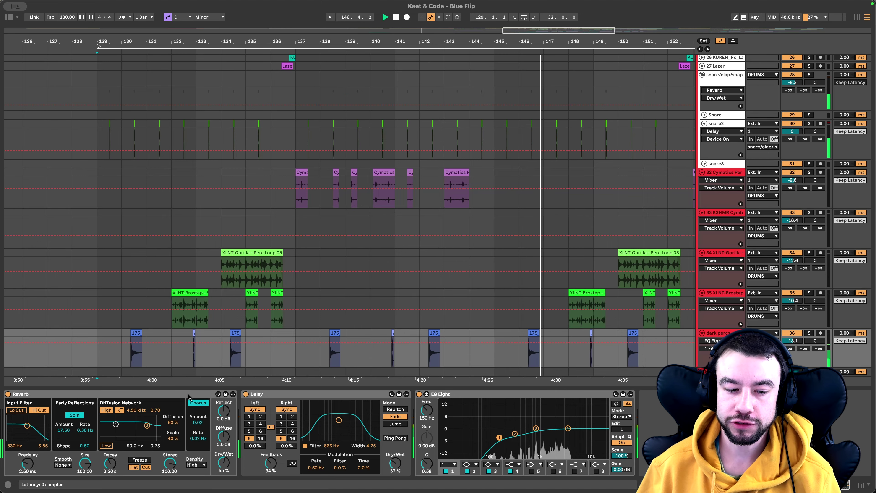
pyautogui.click(458, 387)
pyautogui.keyDown('super'); pyautogui.scroll(-3, 458, 387); pyautogui.keyUp('super')
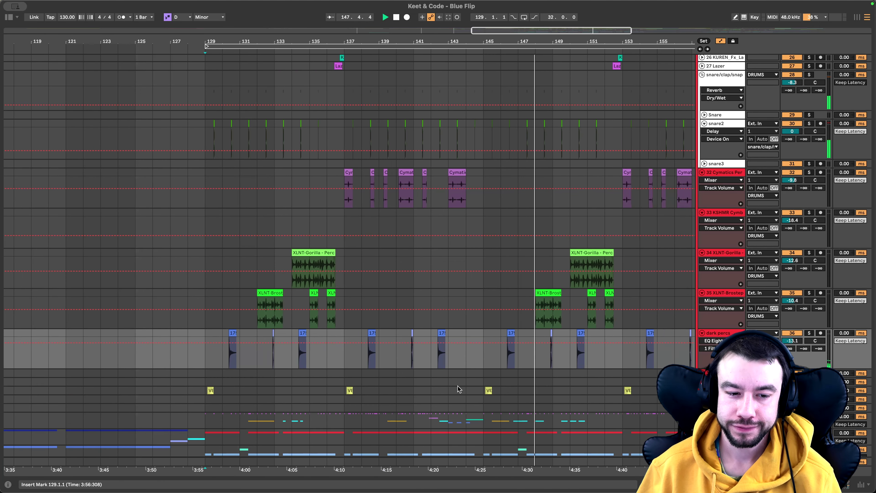
# - Turn off the DRUMS solo, collapse all the groups and replay the drop from bar 129
pyautogui.hscroll(-3, 434, 328)
pyautogui.scroll(5, 425, 299)
pyautogui.scroll(3, 704, 213)
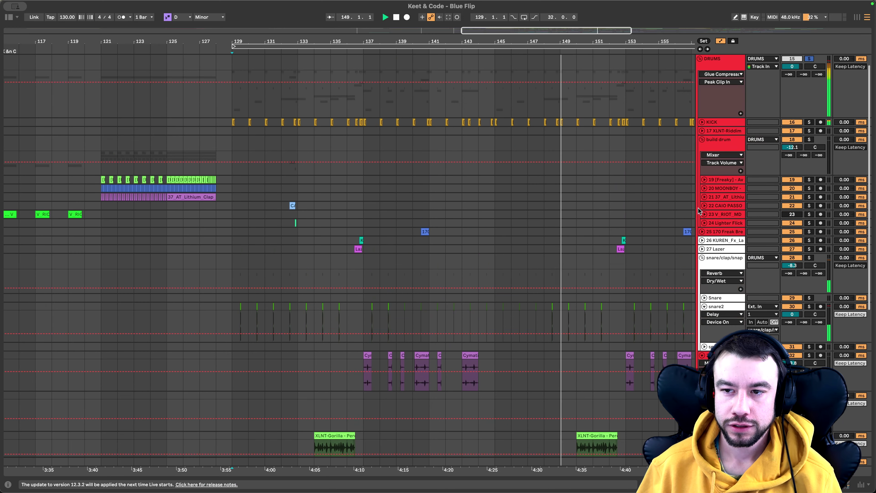
pyautogui.keyDown('alt'); pyautogui.click(699, 60); pyautogui.keyUp('alt')
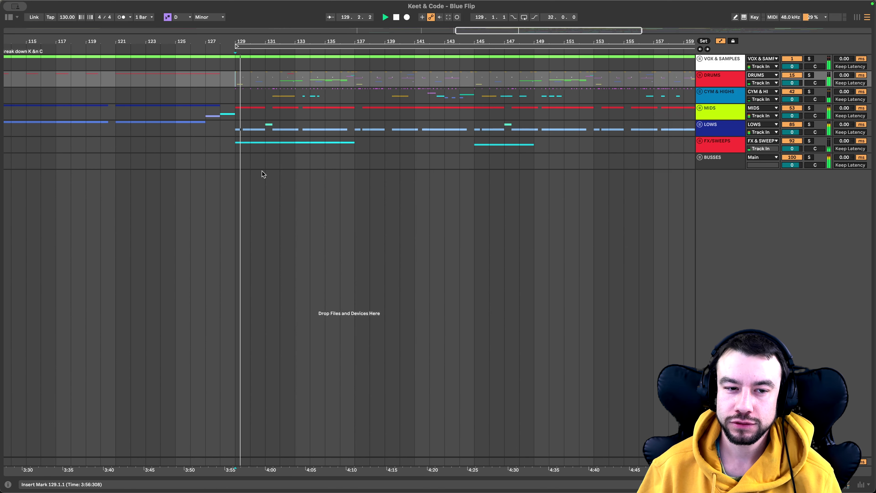
# - Select 129.1.1 to 133.1.1 across all groups, loop that range and play it
pyautogui.keyDown('super'); pyautogui.scroll(2, 262, 171); pyautogui.keyUp('super')
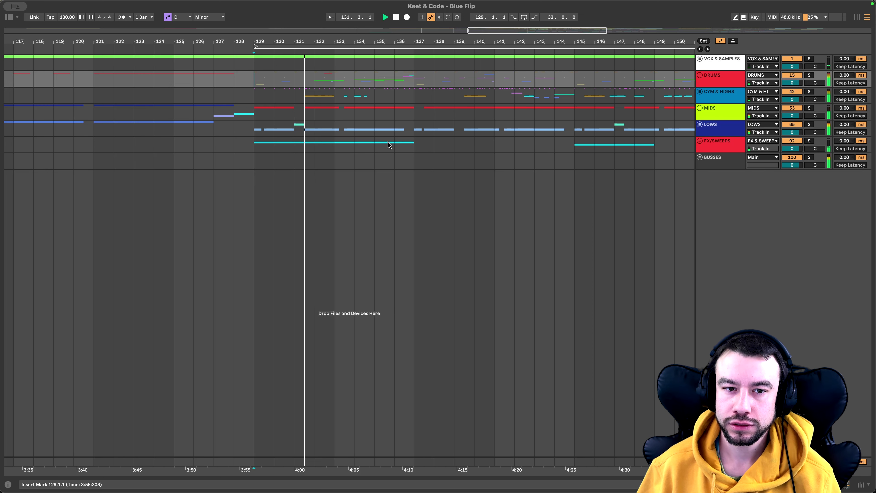
pyautogui.keyDown('super'); pyautogui.scroll(-2, 367, 160); pyautogui.keyUp('super')
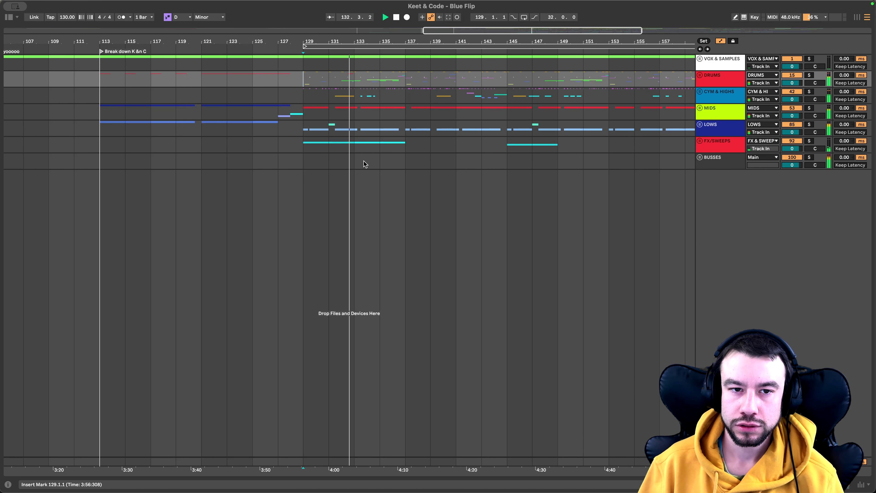
pyautogui.keyDown('super'); pyautogui.scroll(5, 363, 161); pyautogui.keyUp('super')
pyautogui.press('space')
pyautogui.moveTo(234, 102); pyautogui.dragTo(363, 165)
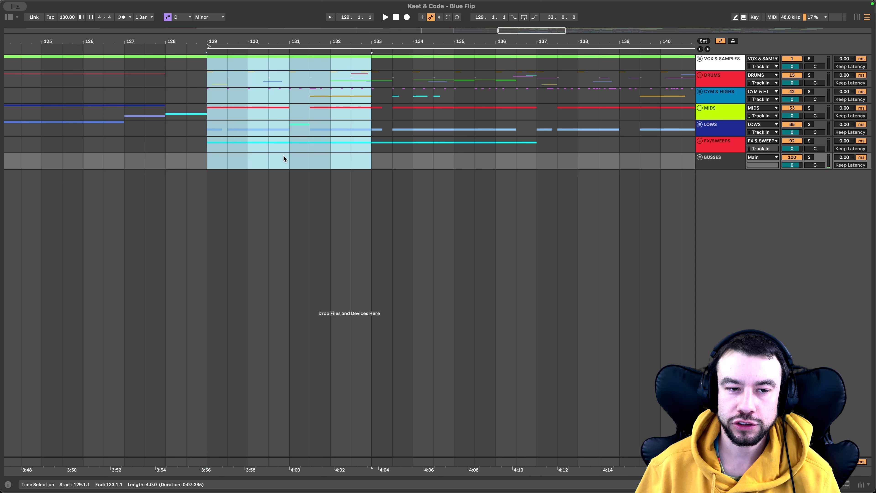
pyautogui.press('super+l')
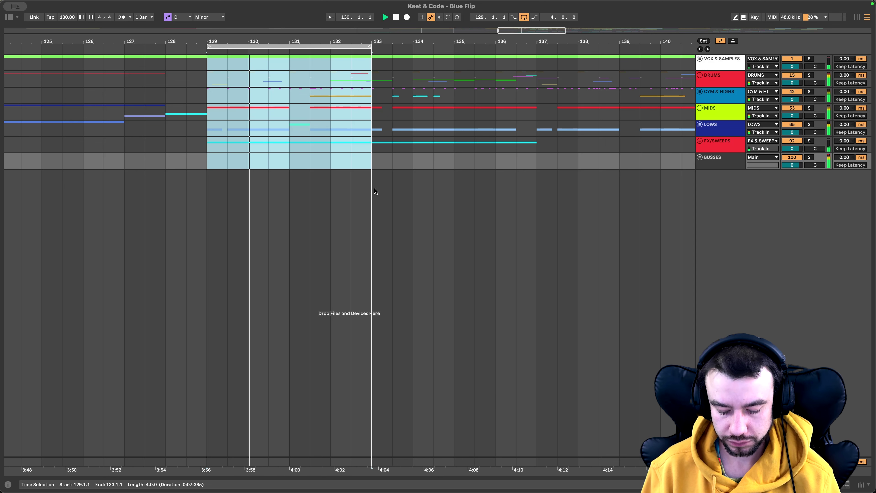
# - Unfold all tracks and select the Sub 1 track's clips at 131.3.1 and 129.1.1 in turn
pyautogui.press('alt+super+u')
pyautogui.scroll(10, 375, 187)
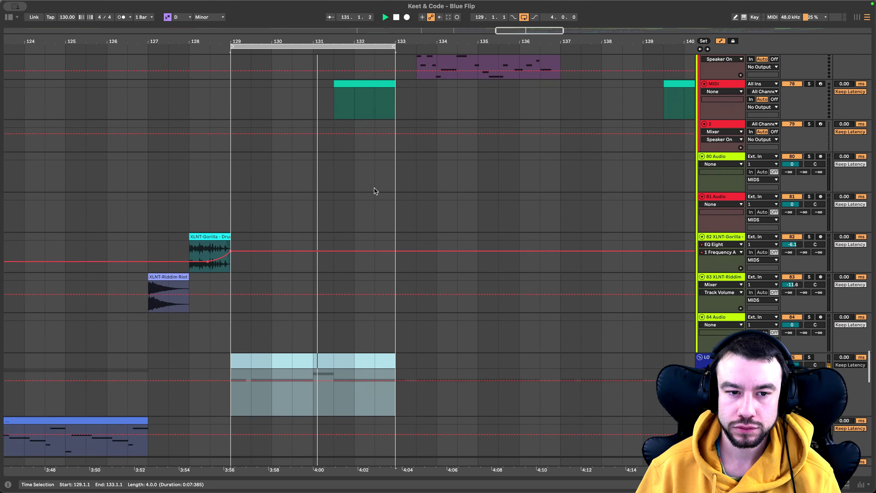
pyautogui.scroll(-10, 374, 187)
pyautogui.click(370, 203)
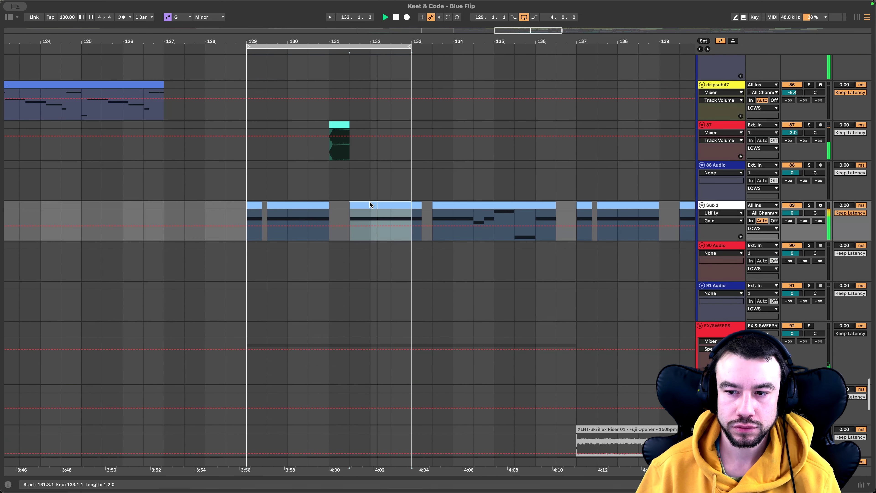
pyautogui.click(253, 203)
# - Select the bass calls clip from 129.1.1 to 129.3.1 and play it
pyautogui.scroll(15, 253, 203)
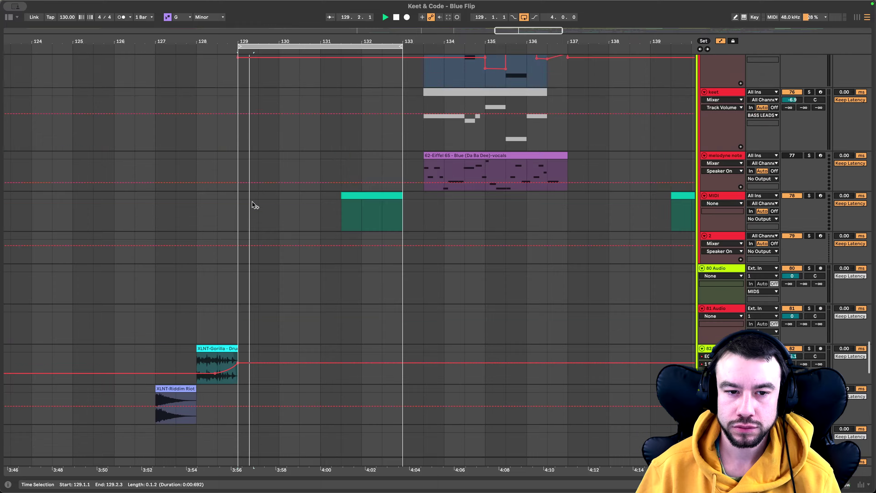
pyautogui.click(217, 113)
pyautogui.press('space')
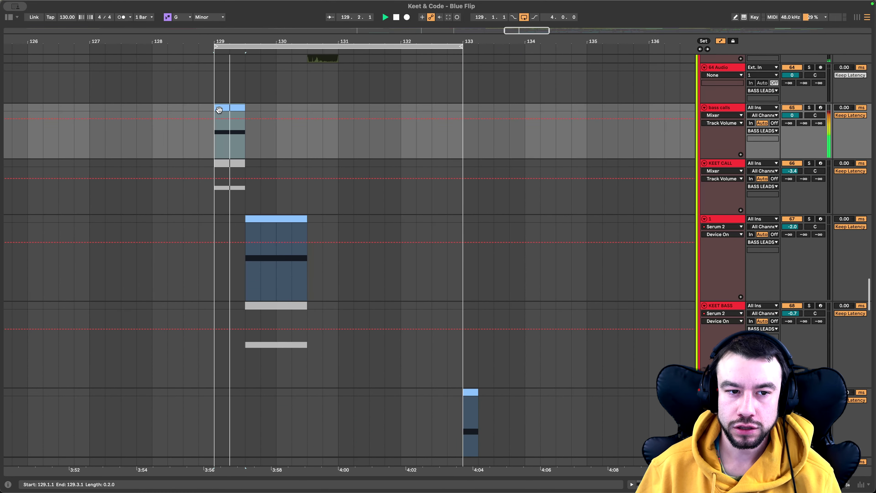
pyautogui.moveTo(235, 42); pyautogui.dragTo(235, 49)
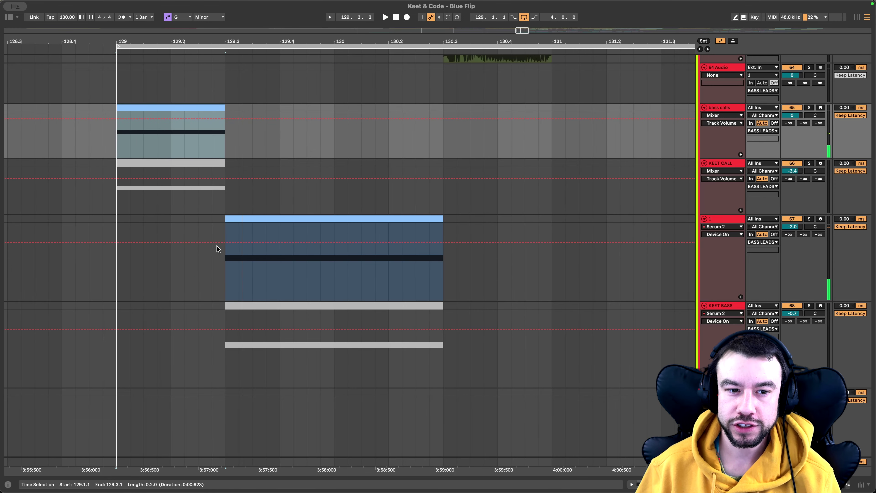
# - Select the Serum 2 bass clip on track 67 from 129.3.1 to 130.3.1 and play it
pyautogui.click(237, 224)
pyautogui.press('space')
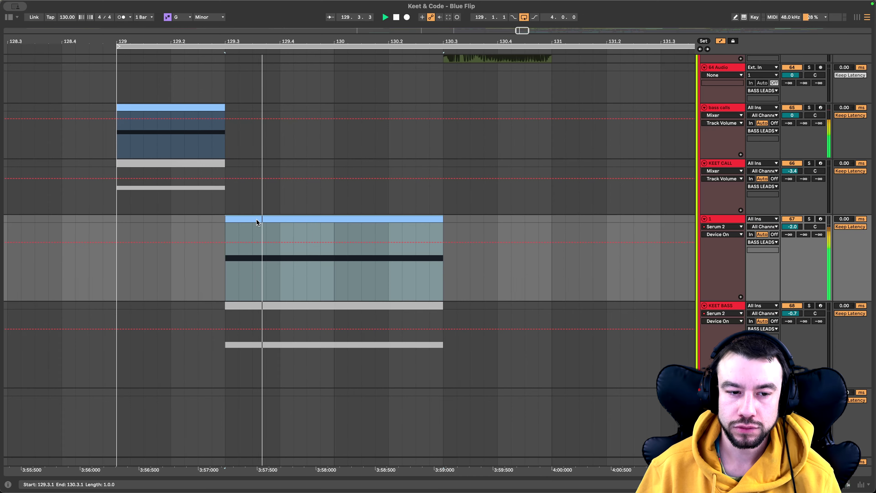
pyautogui.scroll(-3, 399, 233)
pyautogui.scroll(2, 435, 199)
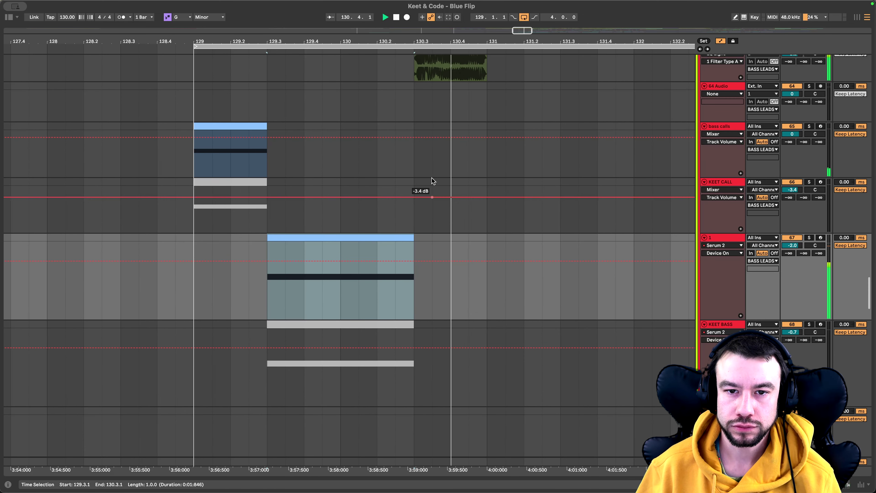
# - Select the SKK bass neuro batch 02 clip from 130.3.1 to 131.1.1 and stop playback
pyautogui.scroll(2, 503, 123)
pyautogui.click(444, 112)
pyautogui.press('space')
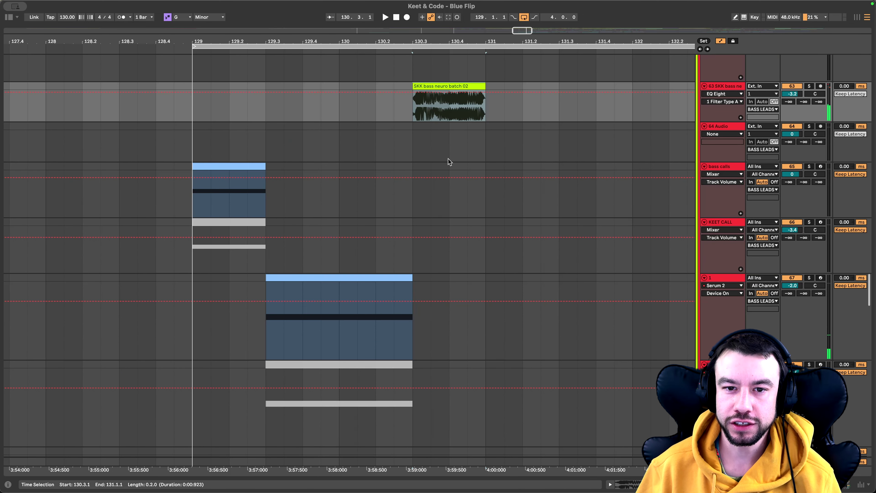
# - Play the drop from the bass calls clip at 129.1.1 and place the insert marker at 131.1.1
pyautogui.moveTo(485, 346); pyautogui.dragTo(197, 322)
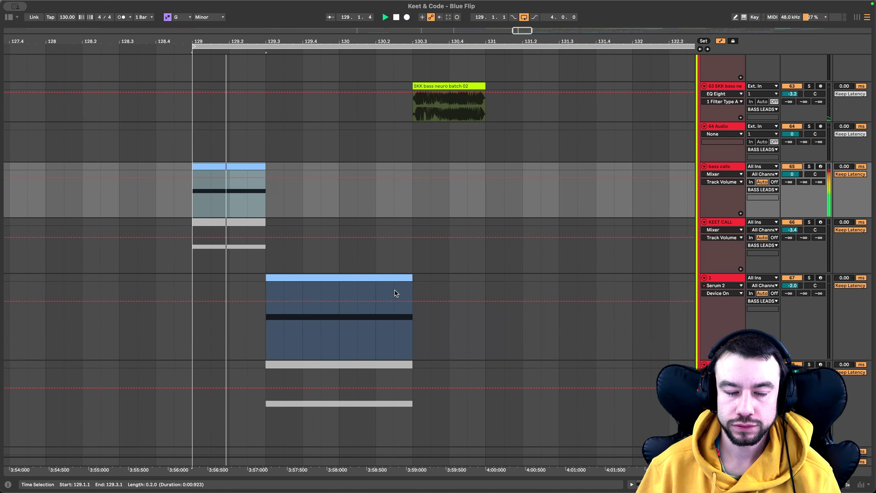
pyautogui.hscroll(2, 396, 293)
pyautogui.scroll(1, 396, 292)
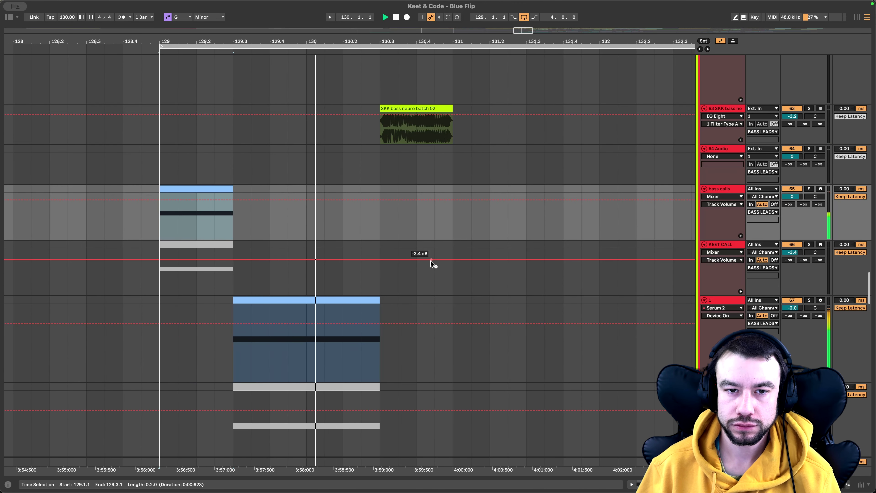
pyautogui.hscroll(2, 432, 263)
pyautogui.scroll(-3, 427, 258)
pyautogui.click(419, 219)
pyautogui.scroll(-6, 419, 219)
pyautogui.scroll(15, 419, 220)
pyautogui.hscroll(2, 419, 219)
pyautogui.scroll(-20, 419, 219)
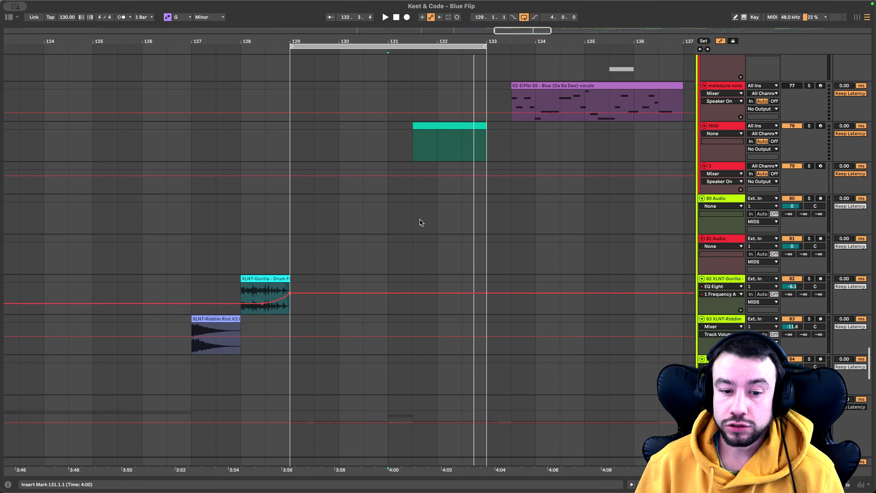
# - Select the track 87 audio clip from 131.1.1 to 131.3.1 and show the track's audio effects
pyautogui.scroll(-10, 419, 219)
pyautogui.scroll(8, 420, 219)
pyautogui.scroll(-2, 340, 193)
pyautogui.click(337, 187)
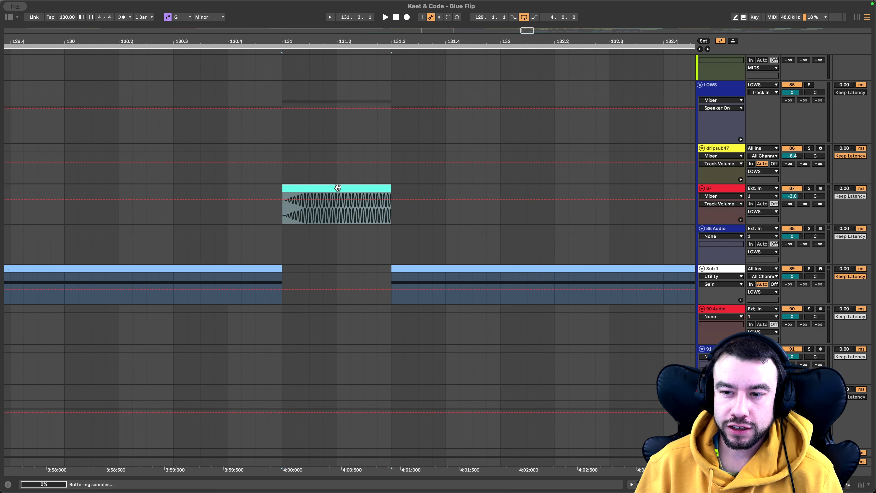
pyautogui.doubleClick(718, 187)
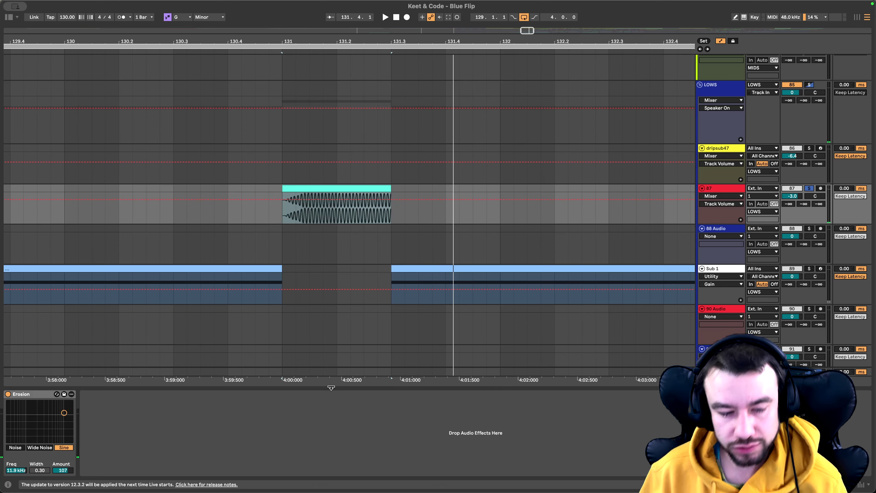
# - Hide the device view and play the soloed track 87 clip
pyautogui.moveTo(331, 388); pyautogui.dragTo(331, 476)
pyautogui.scroll(-3, 332, 225)
pyautogui.press('space')
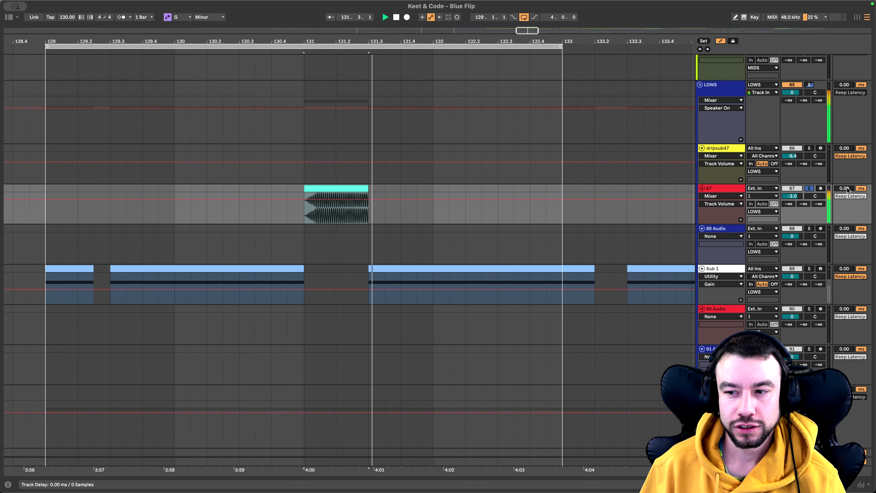
# - Turn off solo on track 87, listen to it together with the other tracks, and stop playback
pyautogui.click(809, 189)
pyautogui.scroll(-3, 326, 222)
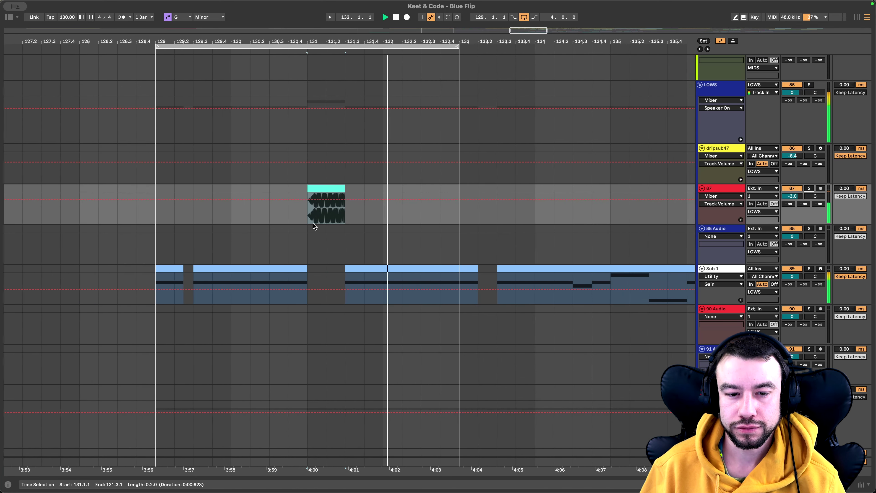
pyautogui.scroll(7, 351, 269)
pyautogui.press('space')
# - Place the insert marker at 131.3.1, where the track 87 clip ends, and play from there
pyautogui.scroll(3, 349, 269)
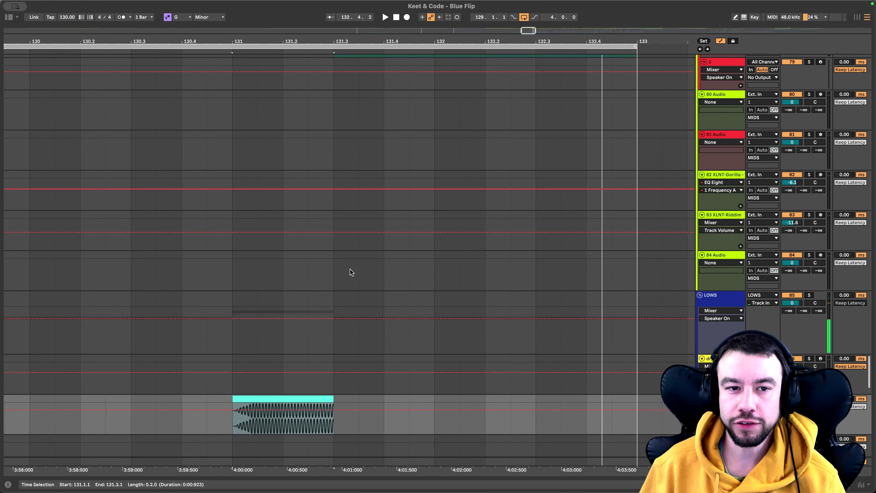
pyautogui.scroll(-2, 350, 269)
pyautogui.scroll(2, 366, 345)
pyautogui.scroll(-1, 386, 246)
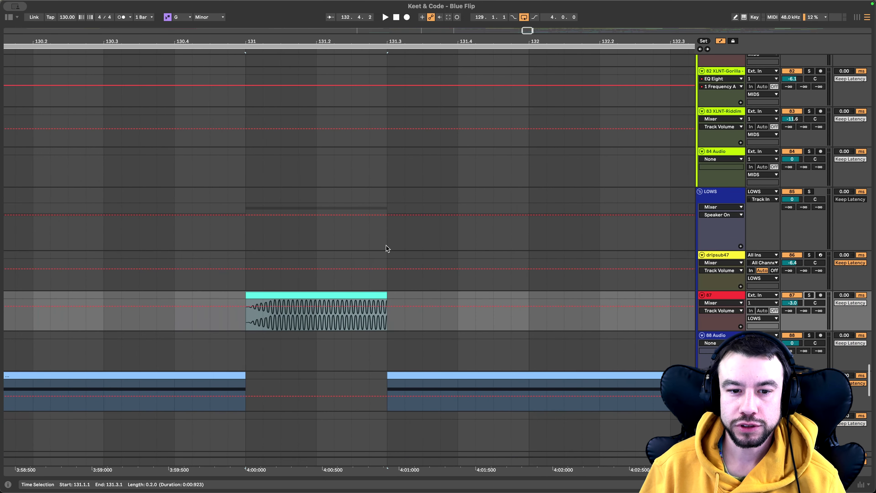
pyautogui.click(384, 237)
pyautogui.scroll(7, 385, 237)
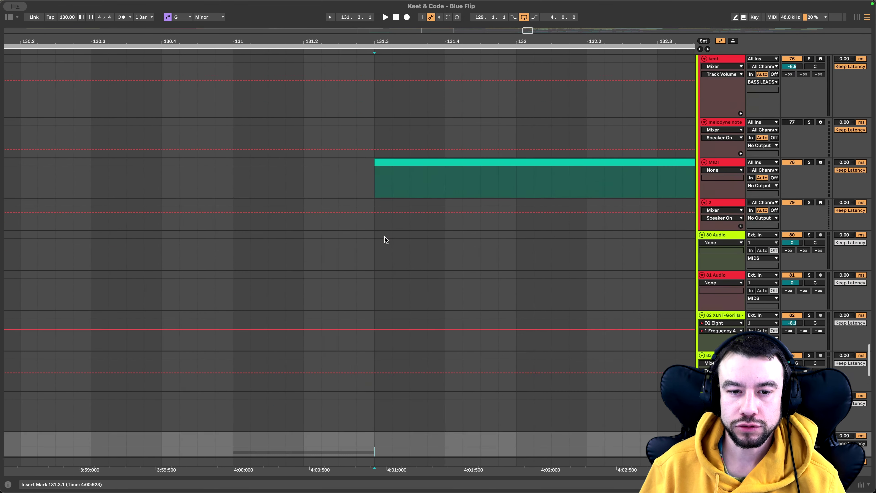
pyautogui.scroll(-10, 385, 237)
pyautogui.press('space')
pyautogui.scroll(-1, 384, 237)
pyautogui.scroll(-3, 385, 237)
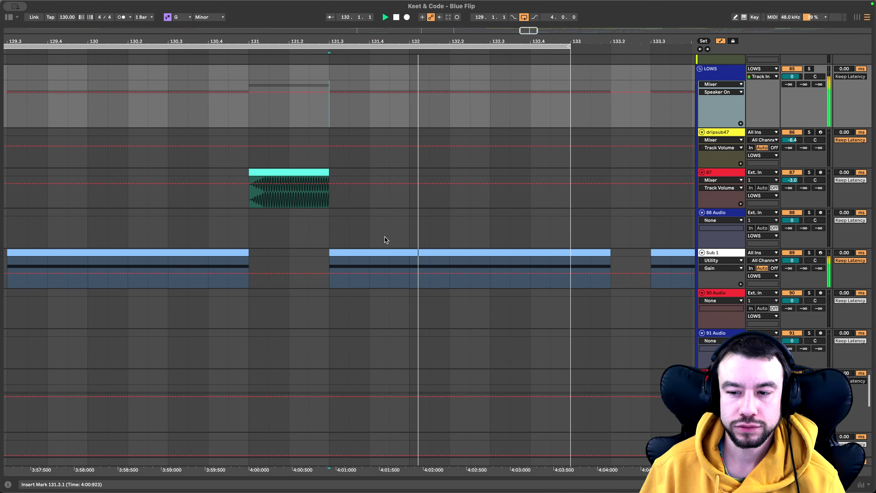
# - Solo the Serum 2 bass track 71 and show its device chain
pyautogui.scroll(10, 385, 237)
pyautogui.scroll(5, 385, 237)
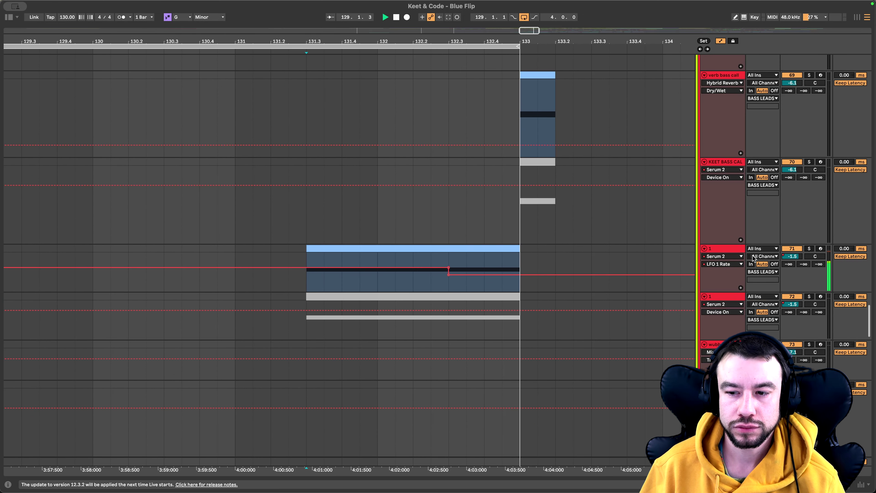
pyautogui.click(809, 249)
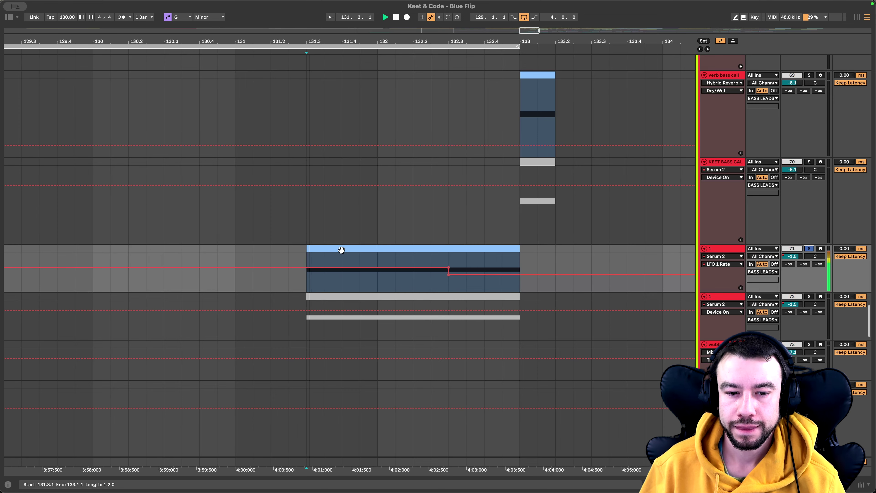
pyautogui.doubleClick(721, 250)
# - Select the track 71 bass clip from 131.3.1 to 133.1.1 and play it
pyautogui.click(431, 278)
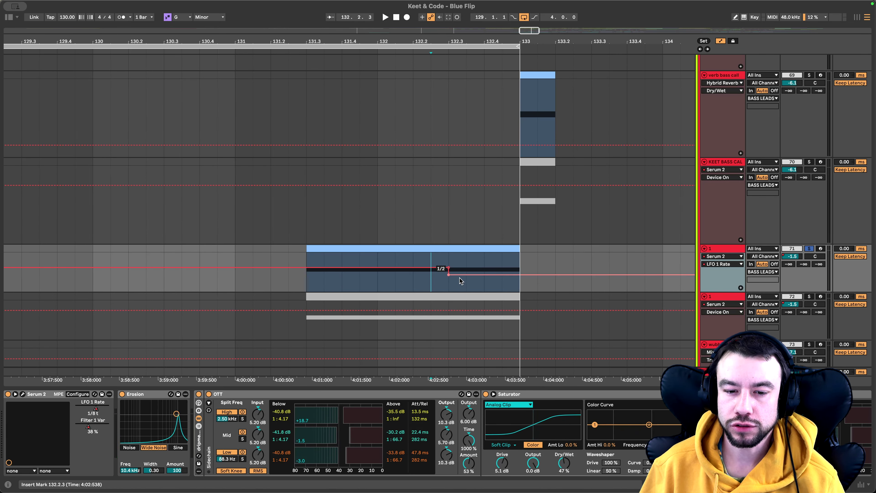
pyautogui.click(389, 249)
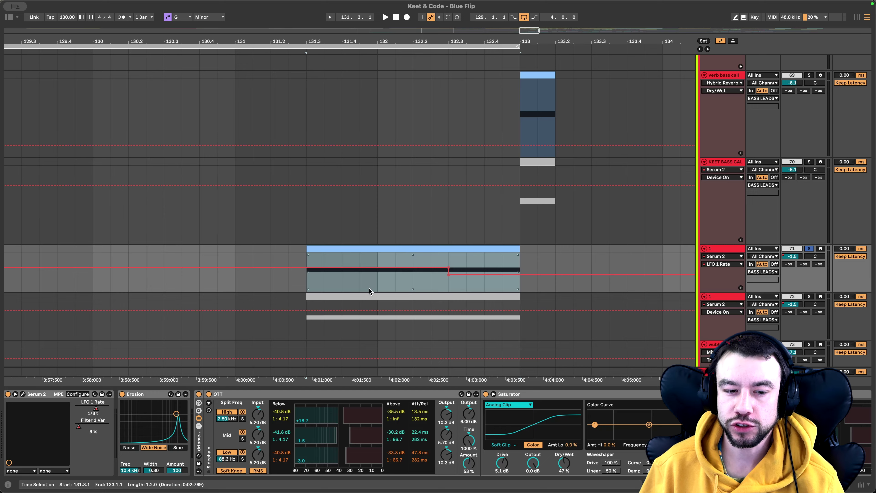
pyautogui.press('space')
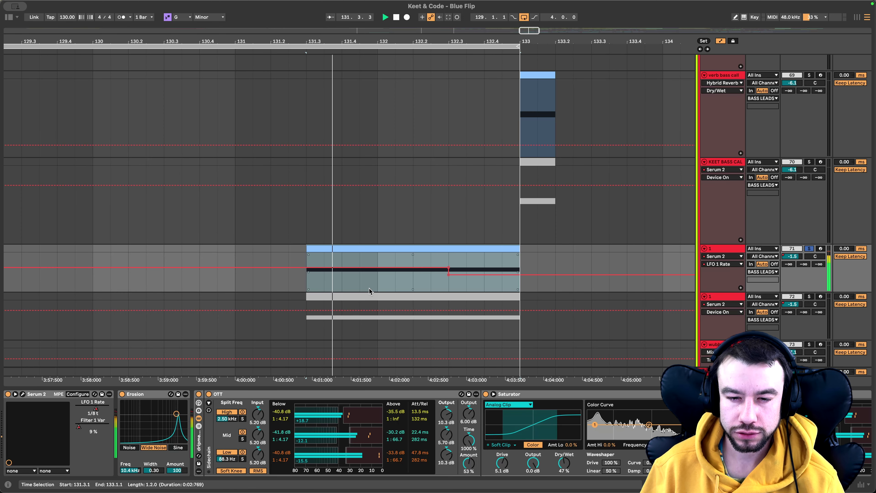
# - Place the insert marker at 132.3.1, at the LFO 1 Rate automation step on track 71, and stop playback
pyautogui.scroll(-3, 397, 293)
pyautogui.click(421, 289)
pyautogui.scroll(-4, 421, 288)
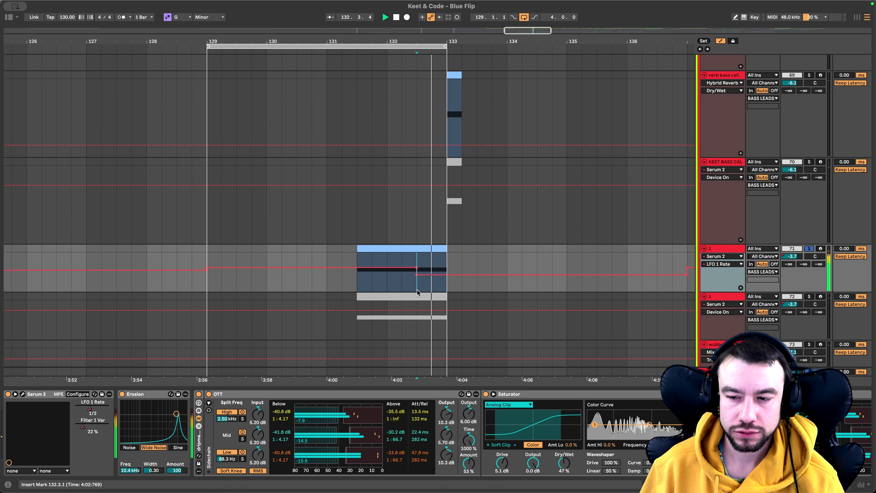
pyautogui.scroll(-5, 366, 232)
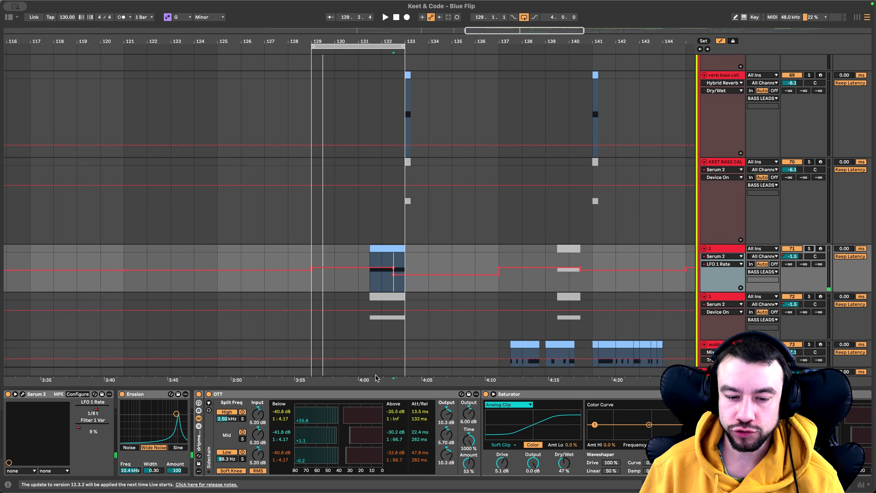
# - Hide the device view and select 129.1.1 to 131.1.1 on the Serum 2 bass track 67
pyautogui.moveTo(369, 383); pyautogui.dragTo(367, 391)
pyautogui.scroll(5, 290, 286)
pyautogui.moveTo(304, 156); pyautogui.dragTo(386, 149)
pyautogui.scroll(5, 354, 149)
pyautogui.moveTo(215, 148); pyautogui.dragTo(326, 146)
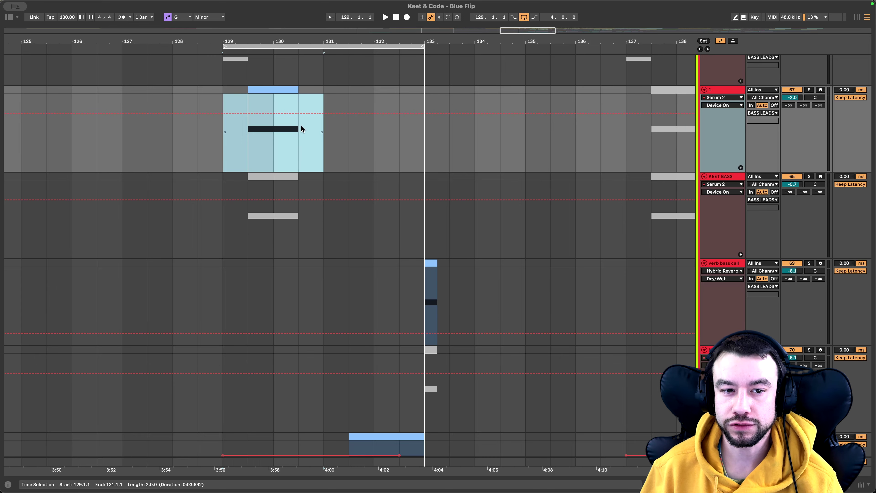
# - Move the Serum 2 bass track 71 up to directly below track 67, above KEET BASS
pyautogui.scroll(-10, 301, 125)
pyautogui.scroll(3, 409, 319)
pyautogui.click(718, 245)
pyautogui.scroll(8, 350, 153)
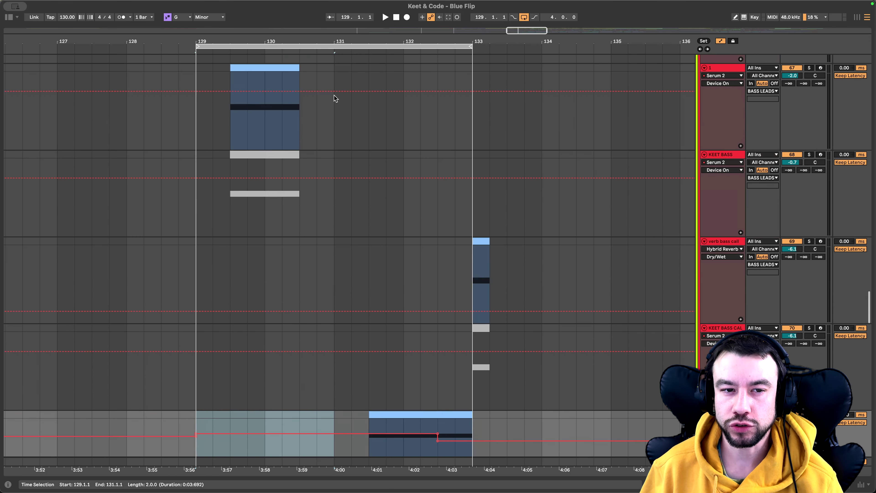
pyautogui.moveTo(723, 73); pyautogui.dragTo(706, 159)
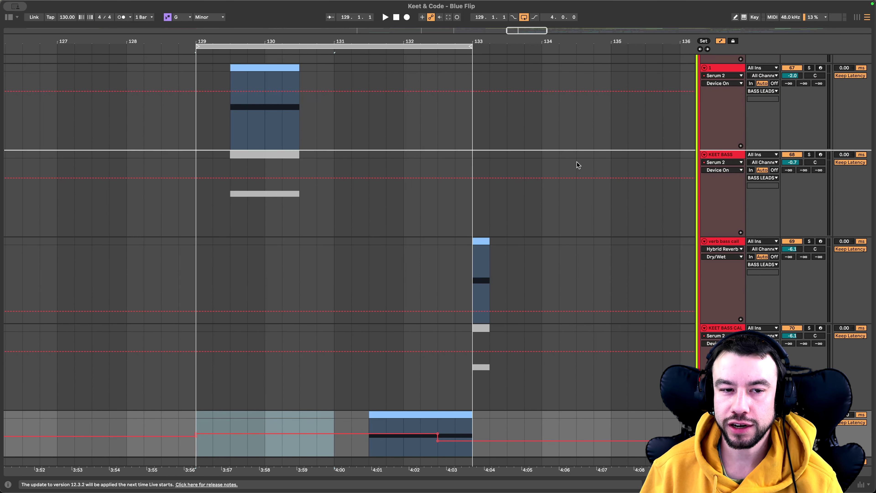
pyautogui.moveTo(254, 153); pyautogui.dragTo(256, 154)
pyautogui.scroll(-2, 446, 269)
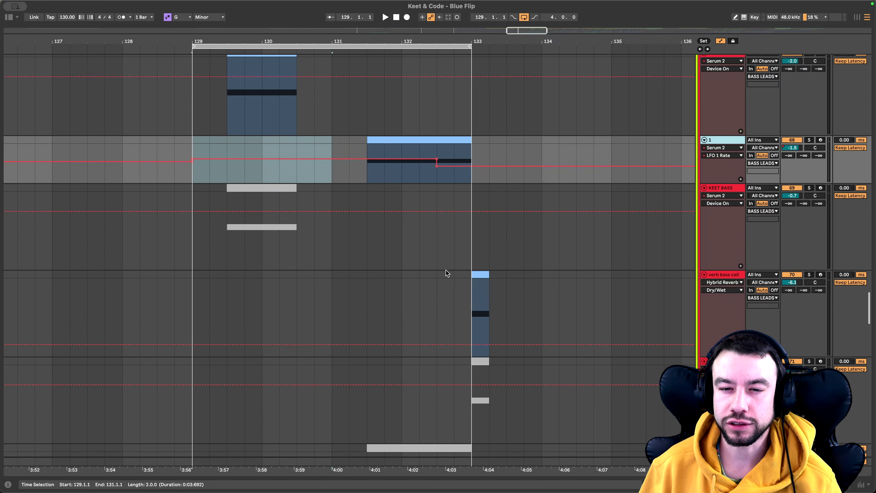
# - Open the Serum 2 plug-in window of the moved bass track 68 to view its patch, and close it
pyautogui.doubleClick(730, 133)
pyautogui.click(23, 394)
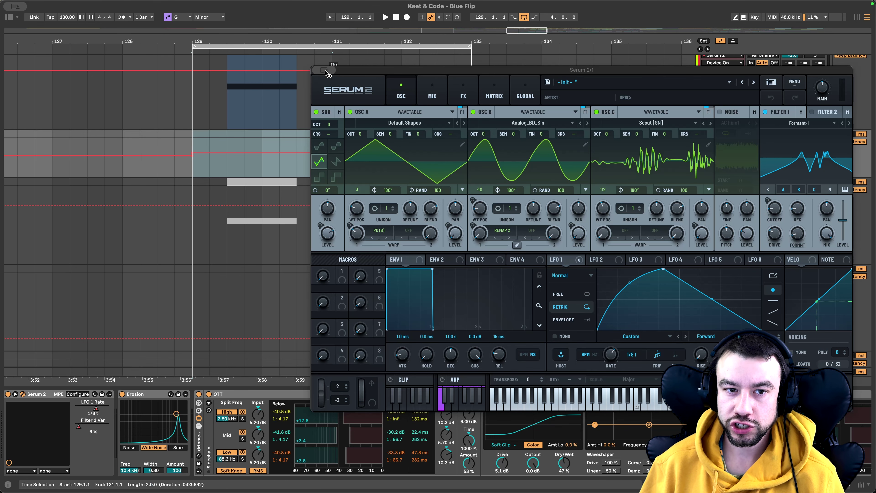
pyautogui.click(315, 71)
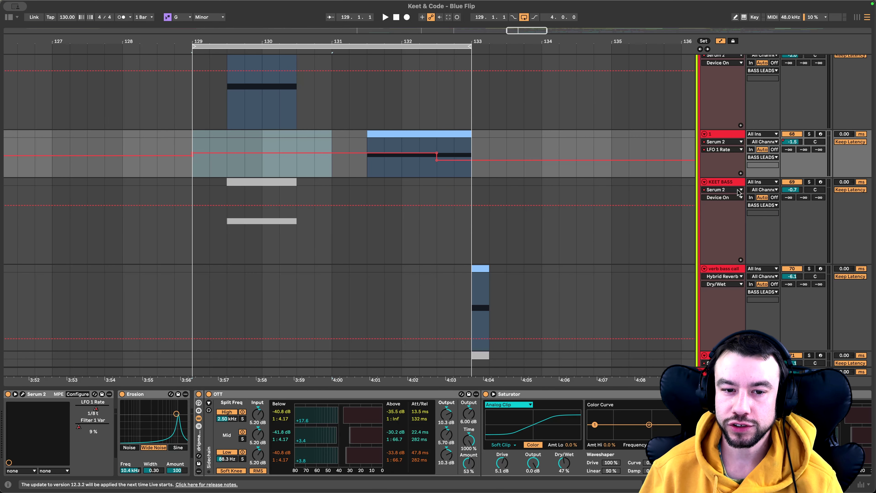
# - Hide the device view, set the loop from 133.1.1 to 137.1.1 and play it
pyautogui.click(460, 391)
pyautogui.scroll(-3, 449, 294)
pyautogui.click(415, 239)
pyautogui.scroll(-3, 415, 238)
pyautogui.click(267, 45)
pyautogui.moveTo(268, 45); pyautogui.dragTo(453, 46)
pyautogui.press('space')
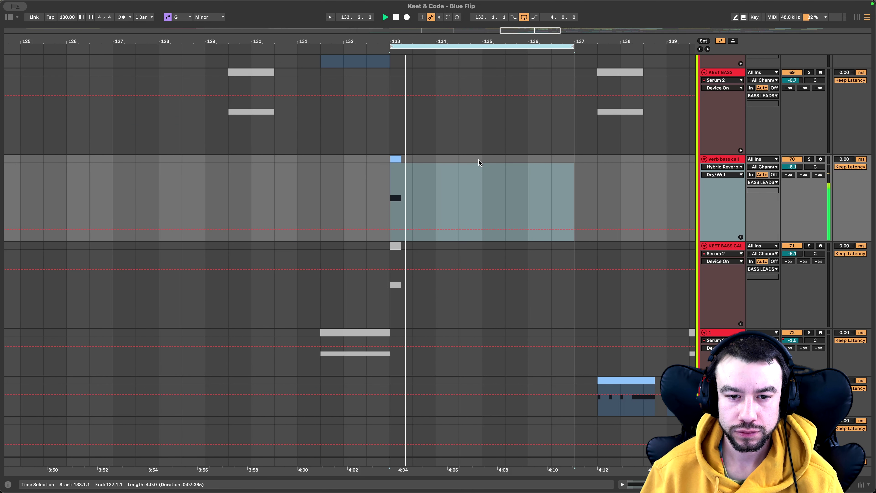
# - Examine the bass clips, LFO 1 Rate automation and vocal MIDI on tracks 72 to 78 while the loop plays
pyautogui.scroll(-3, 548, 209)
pyautogui.scroll(-10, 499, 334)
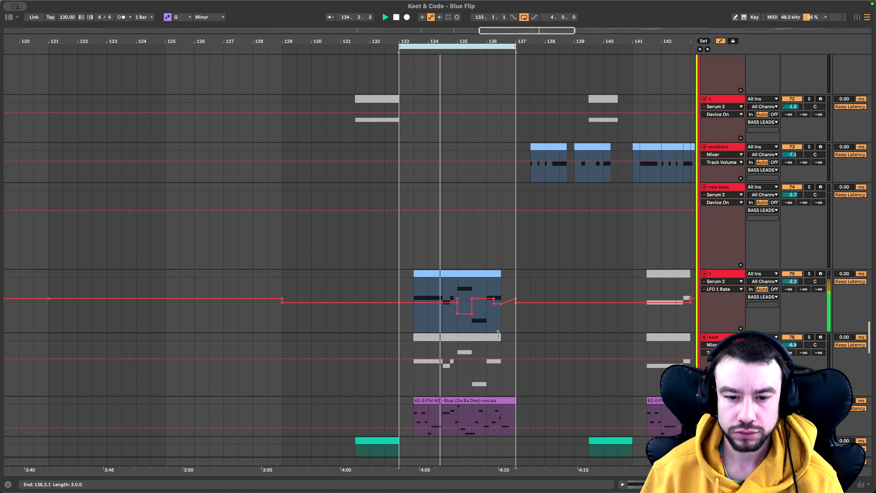
pyautogui.scroll(3, 499, 334)
pyautogui.scroll(5, 500, 334)
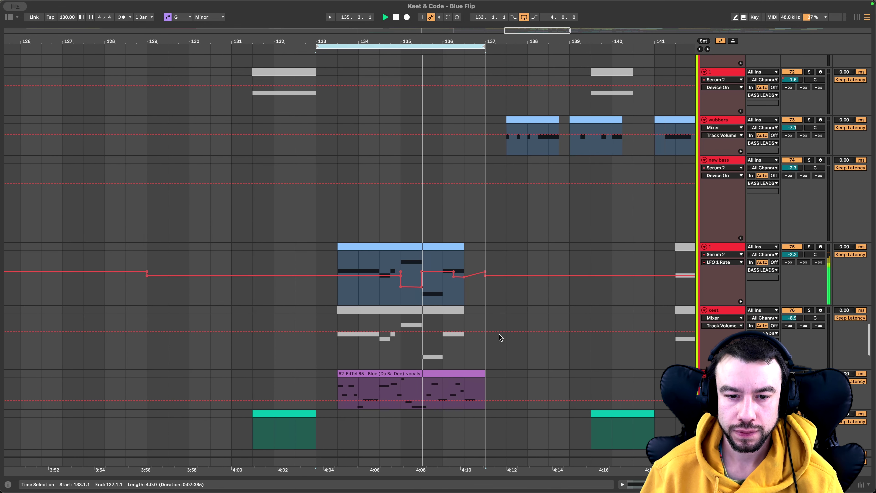
pyautogui.scroll(2, 500, 337)
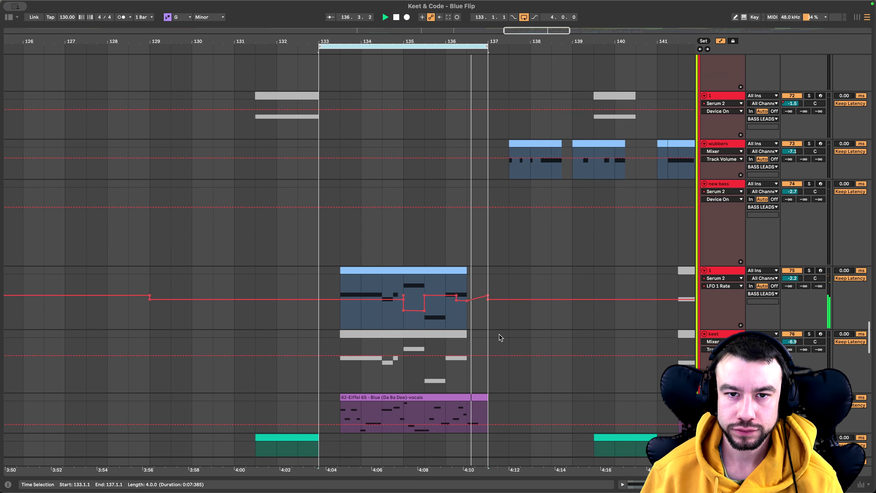
pyautogui.scroll(-1, 406, 323)
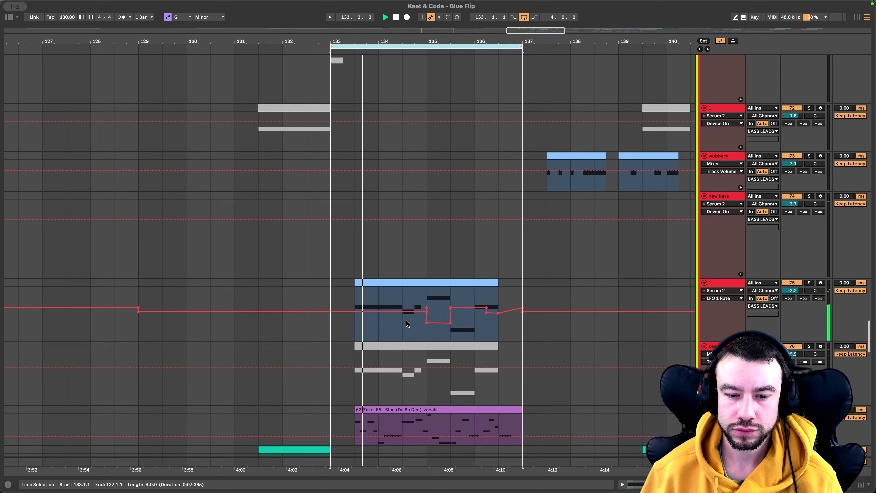
pyautogui.scroll(2, 407, 323)
pyautogui.scroll(-2, 406, 323)
pyautogui.scroll(-4, 463, 348)
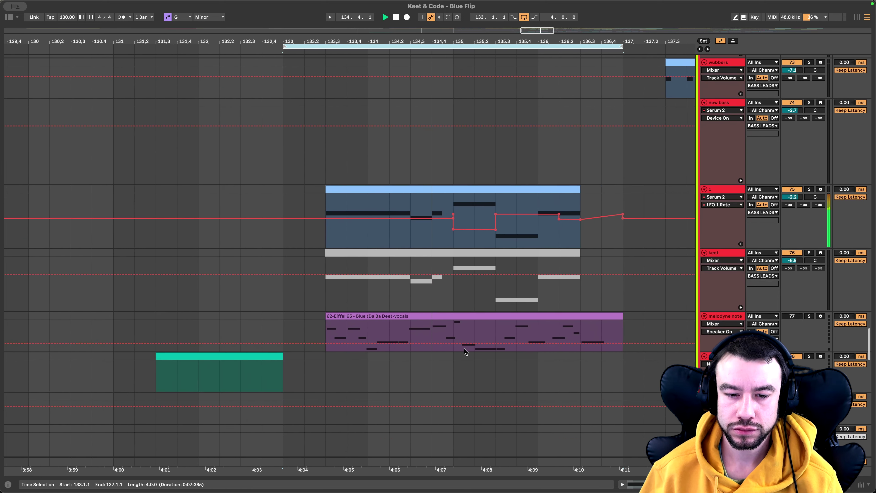
# - Open the notes of the Serum 2 bass clip on track 75, from 133.3.1 to 136.3.1
pyautogui.scroll(3, 432, 170)
pyautogui.doubleClick(434, 190)
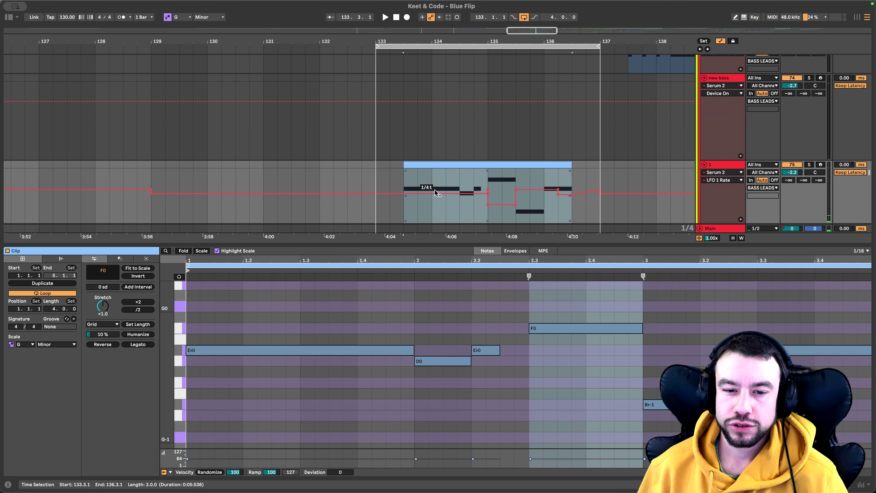
pyautogui.click(383, 387)
# - Open the Eiffel 65 - Blue (Da Ba Dee) vocals MIDI clip on track 77 and select all its notes
pyautogui.scroll(-5, 463, 119)
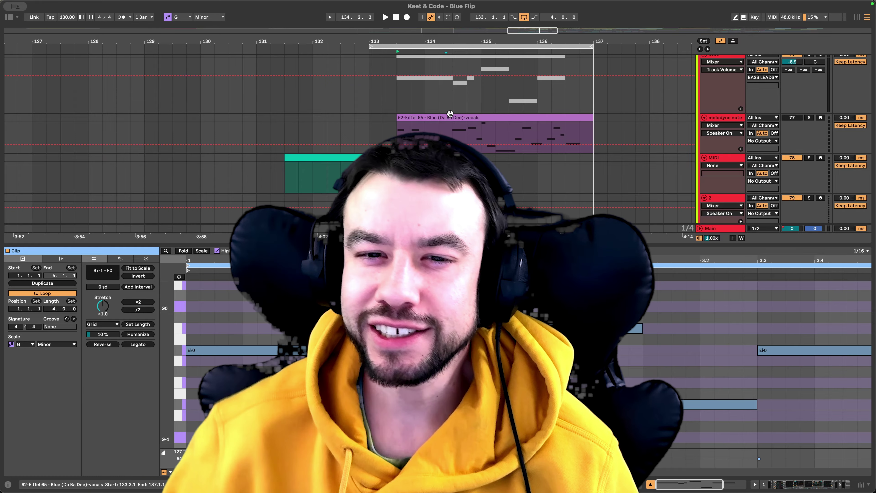
pyautogui.click(455, 133)
pyautogui.hotkey('ctrl', 'a')
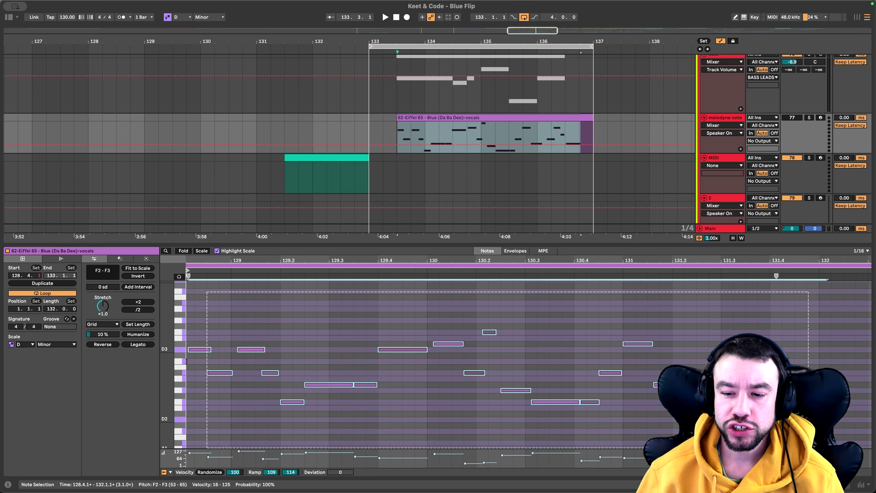
pyautogui.moveTo(176, 323); pyautogui.dragTo(184, 306)
# - Return to the notes of the track 75 Serum 2 bass clip
pyautogui.scroll(5, 563, 129)
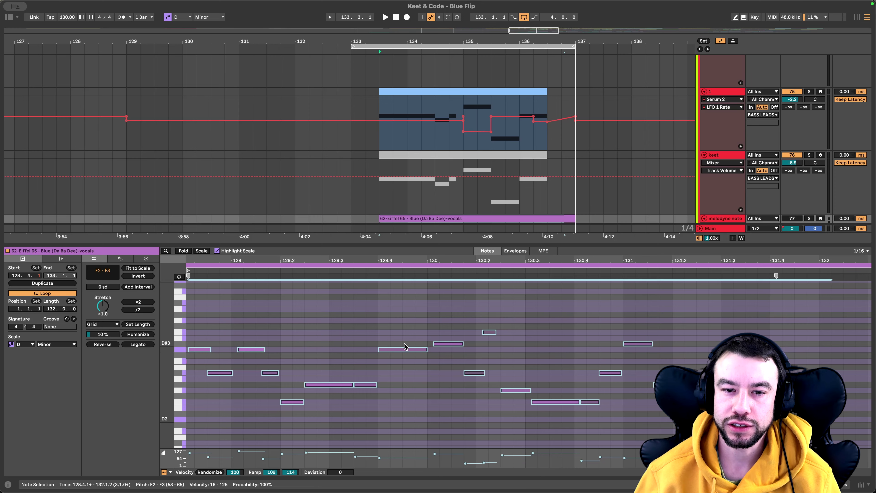
pyautogui.click(433, 91)
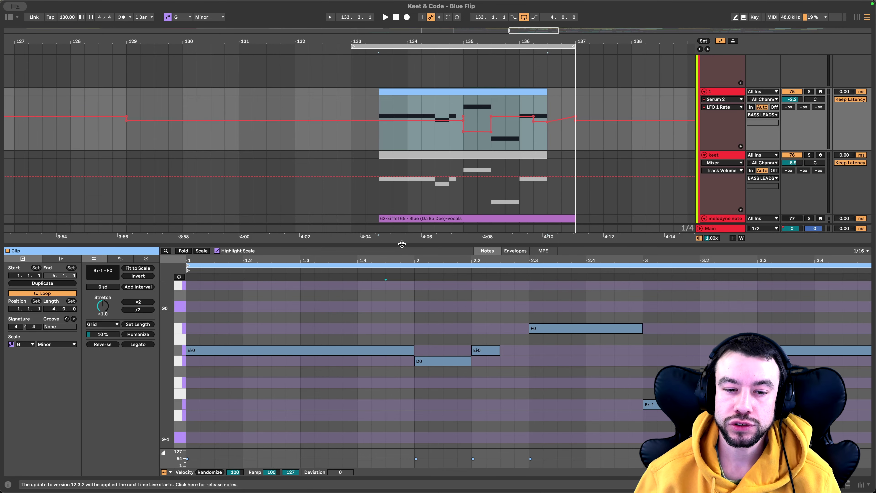
# - Hide the clip's note editor and select the Serum 2 bass clip on track 75 from 133.3.1 to 136.3.1 in the arrangement
pyautogui.press('super+alt+l')
pyautogui.scroll(4, 377, 253)
pyautogui.scroll(-3, 377, 253)
pyautogui.click(299, 237)
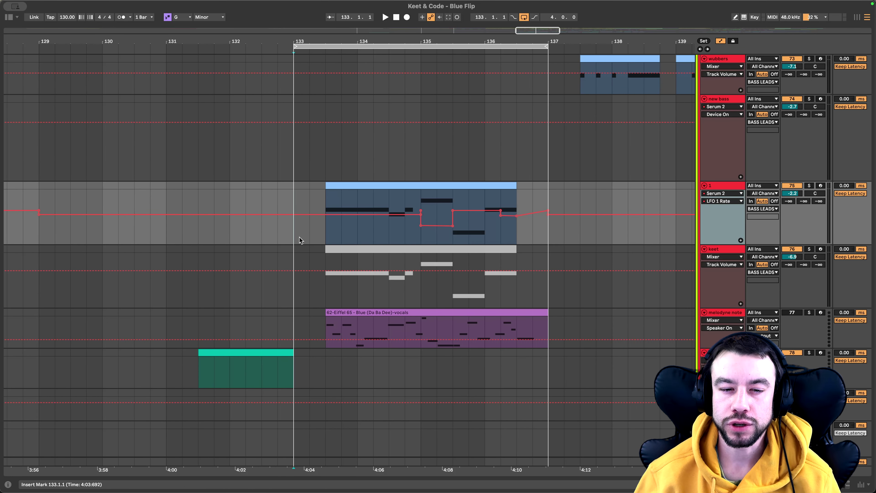
pyautogui.click(379, 238)
pyautogui.scroll(3, 380, 237)
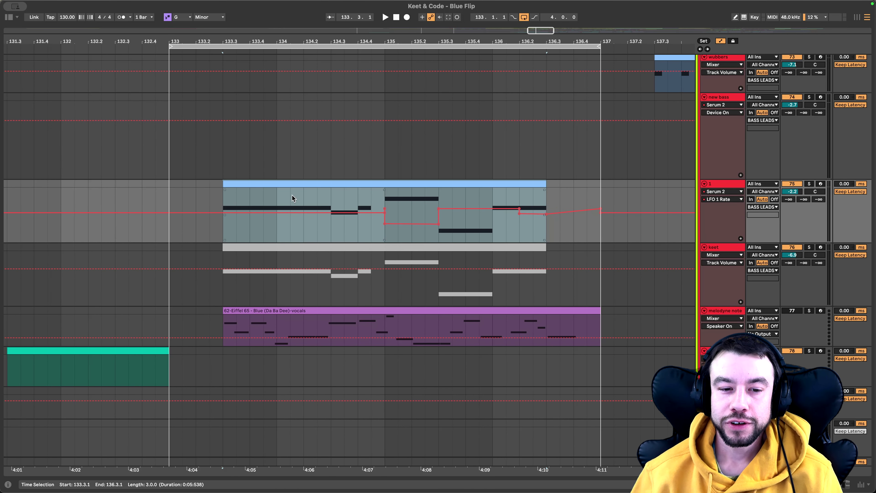
# - Play the loop and solo track 75 to hear the Serum 2 bass clip on its own
pyautogui.press('space')
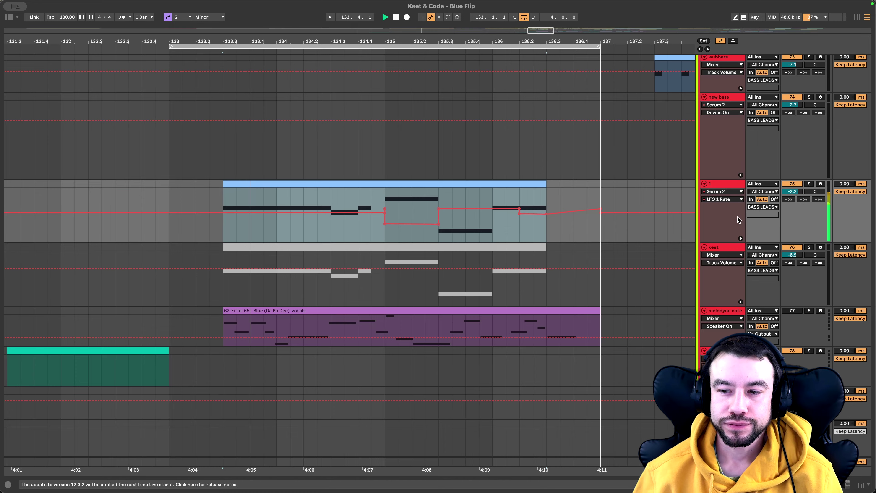
pyautogui.click(809, 184)
pyautogui.click(514, 185)
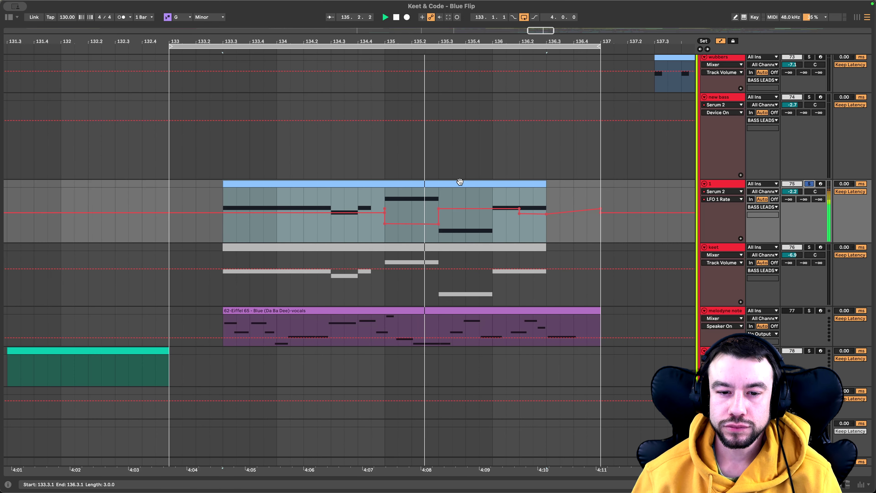
pyautogui.scroll(1, 408, 235)
pyautogui.scroll(2, 408, 235)
# - Play the soloed bass from 135.1.1, where the LFO 1 Rate automation changes, and turn off the solo on track 75
pyautogui.click(372, 237)
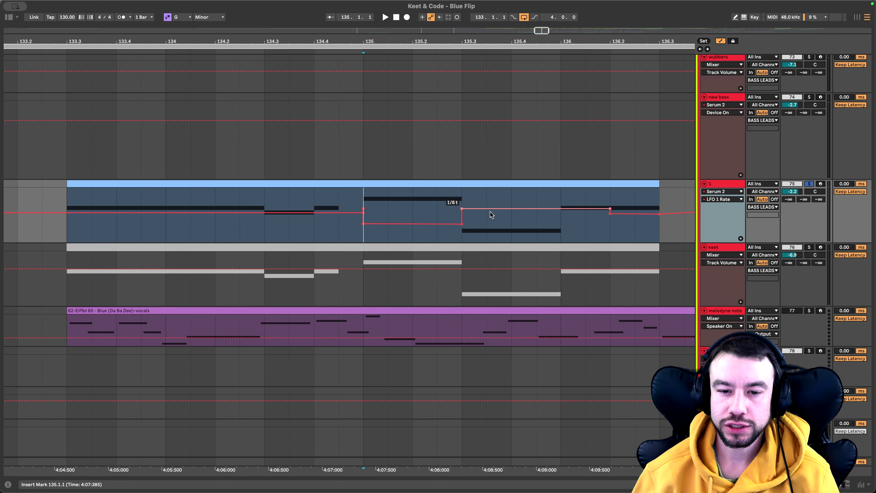
pyautogui.press('space')
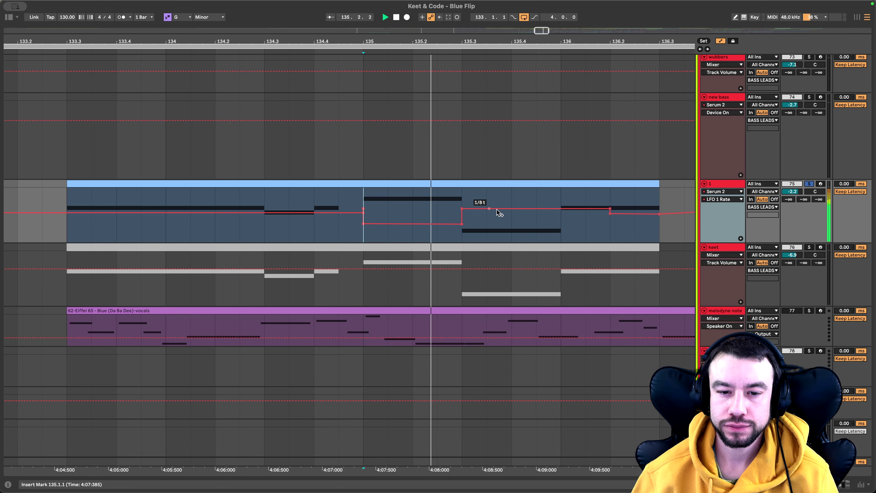
pyautogui.click(808, 183)
# - Listen to the bass loop from 133.1.1 with all tracks audible while examining the clips on tracks 72 to 78
pyautogui.scroll(-5, 390, 204)
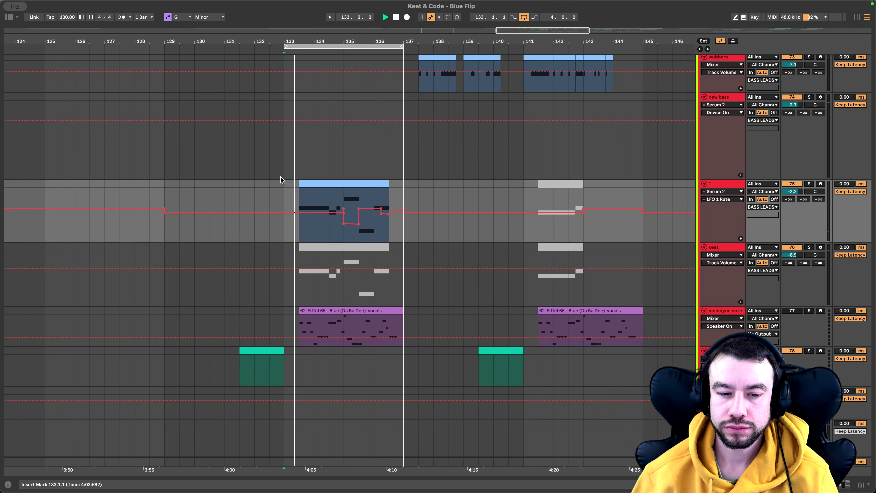
pyautogui.scroll(4, 280, 177)
pyautogui.scroll(2, 281, 178)
pyautogui.scroll(3, 257, 253)
pyautogui.scroll(-3, 257, 253)
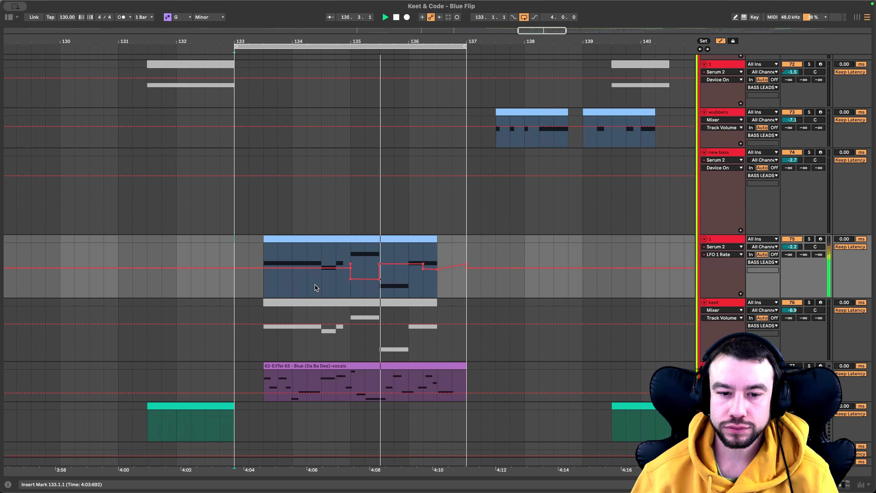
pyautogui.scroll(3, 315, 288)
pyautogui.scroll(1, 395, 285)
# - Highlight track 75 from 133.1.1 to 137.1.1 and briefly play the section from its start
pyautogui.moveTo(198, 266); pyautogui.dragTo(485, 275)
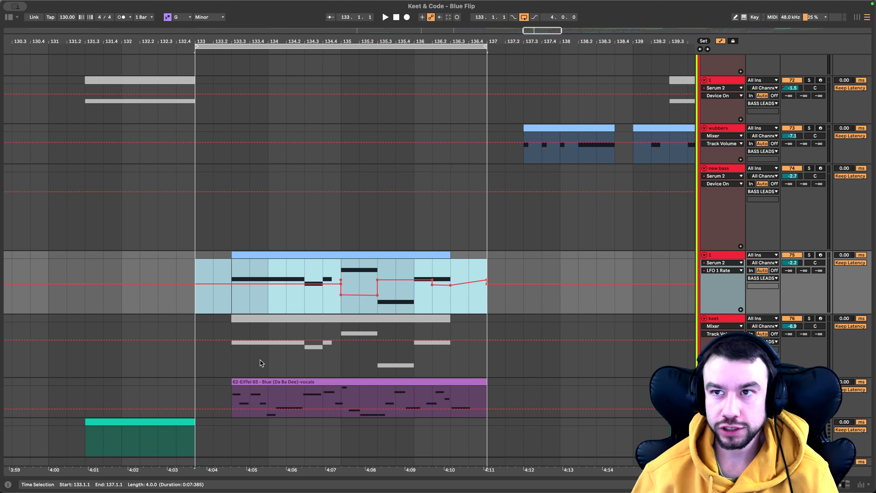
pyautogui.moveTo(196, 265); pyautogui.dragTo(486, 283)
pyautogui.click(192, 271)
pyautogui.press('space')
pyautogui.press('space')
# - Play from the start of the track 75 bass clip at 133.3.1 and follow it through the end of the loop
pyautogui.scroll(3, 232, 270)
pyautogui.click(246, 270)
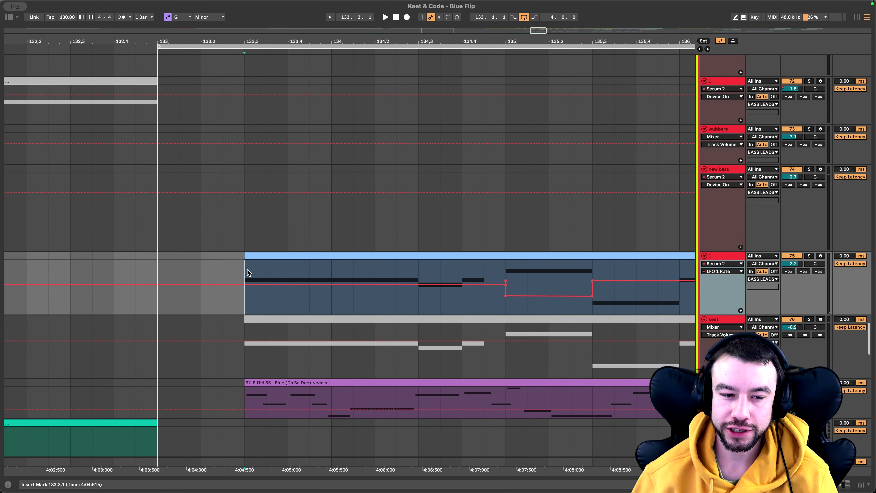
pyautogui.press('space')
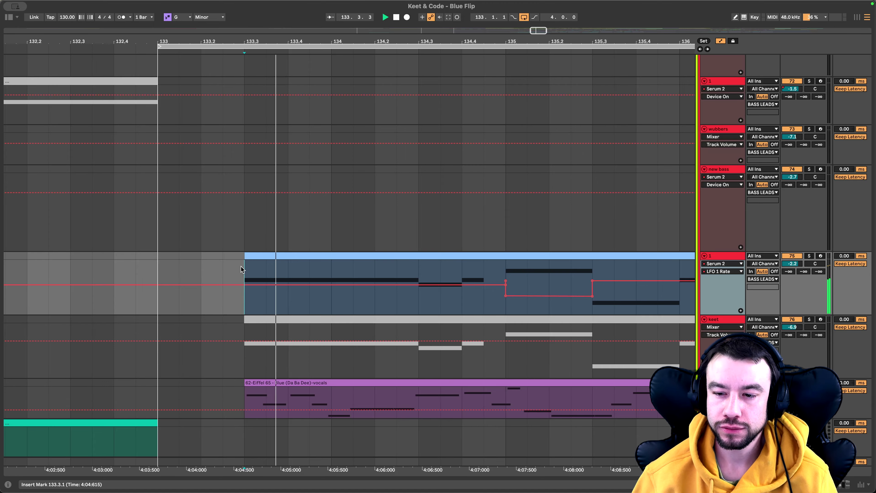
pyautogui.scroll(-3, 240, 267)
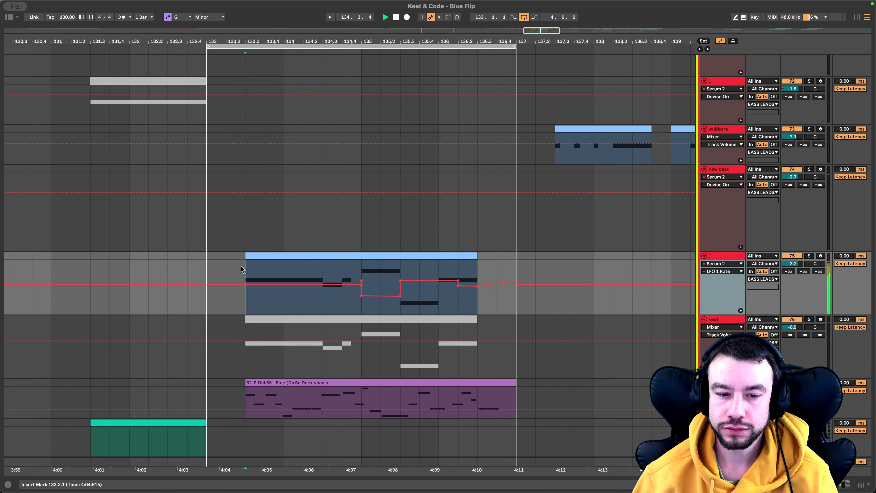
pyautogui.scroll(3, 388, 307)
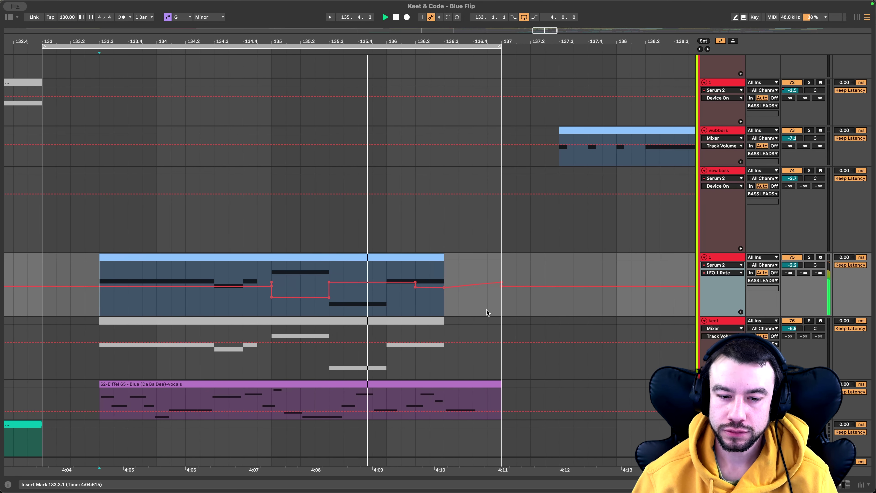
pyautogui.hscroll(2, 486, 309)
pyautogui.scroll(-3, 487, 309)
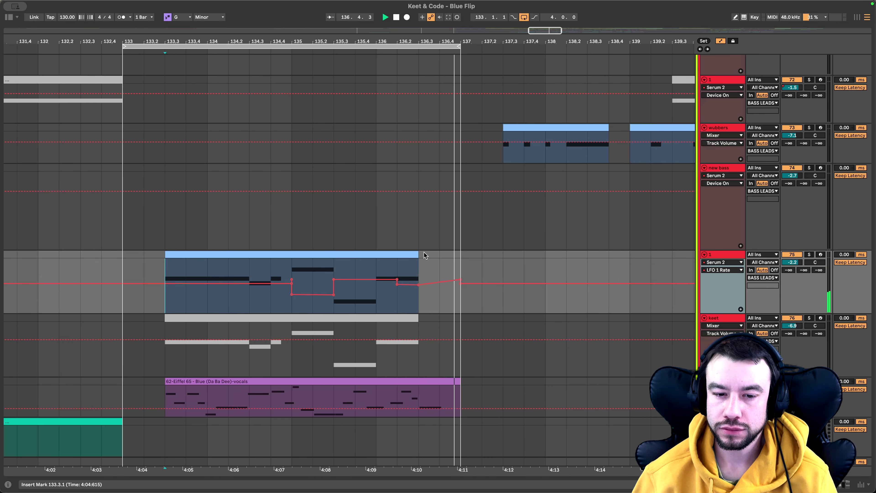
# - Play the gap after the bass clip from 136.3.1 and stop playback
pyautogui.click(429, 246)
pyautogui.press('space')
pyautogui.scroll(3, 439, 285)
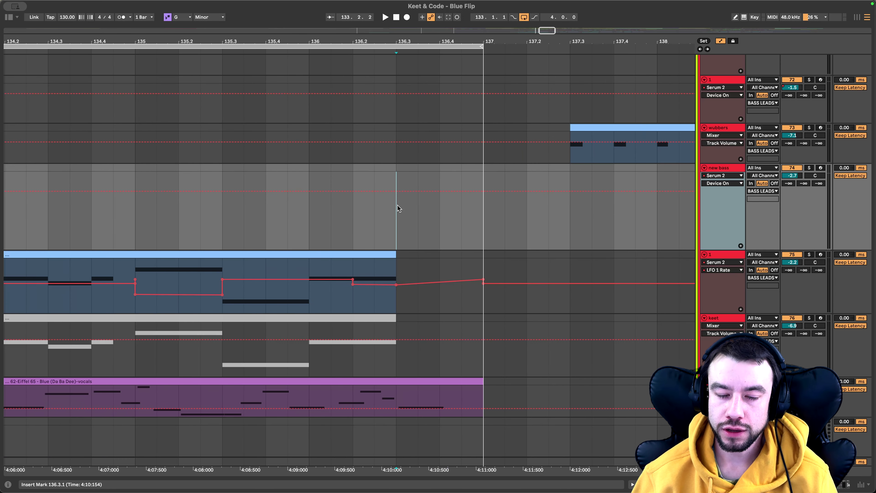
pyautogui.press('space')
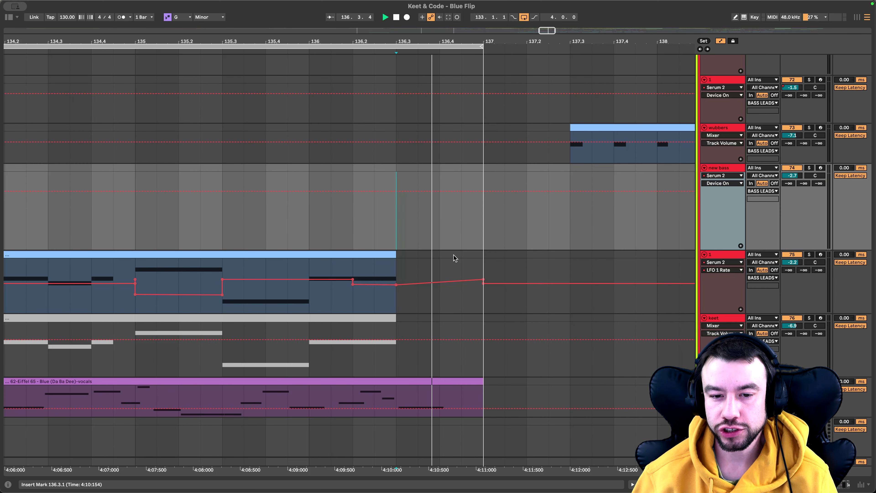
pyautogui.press('space')
pyautogui.scroll(-4, 454, 254)
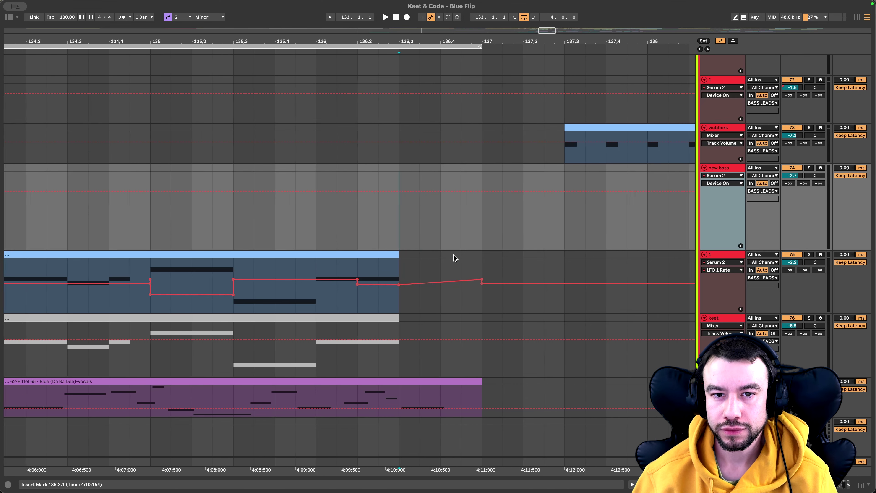
# - Locate the short blue vocal chop on the VOX track before bar 133 and play it from 132.4.1
pyautogui.scroll(15, 454, 255)
pyautogui.scroll(20, 454, 255)
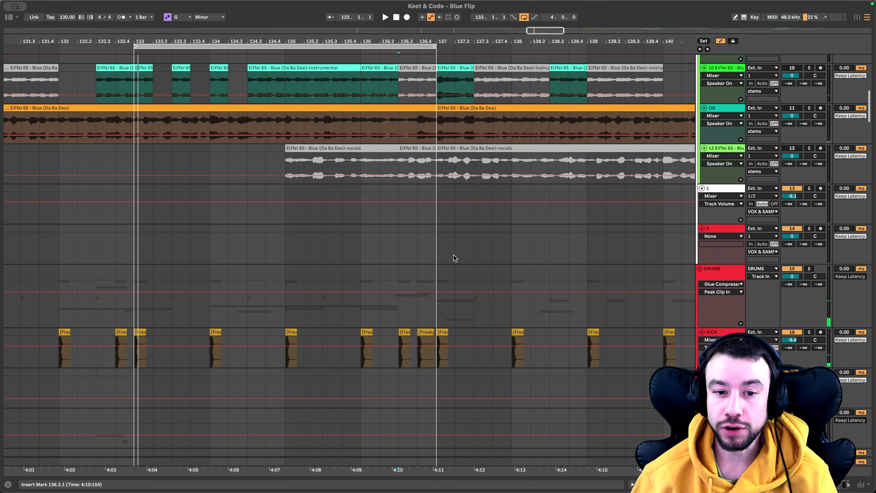
pyautogui.scroll(3, 454, 255)
pyautogui.scroll(5, 454, 256)
pyautogui.press('space')
pyautogui.scroll(-6, 410, 217)
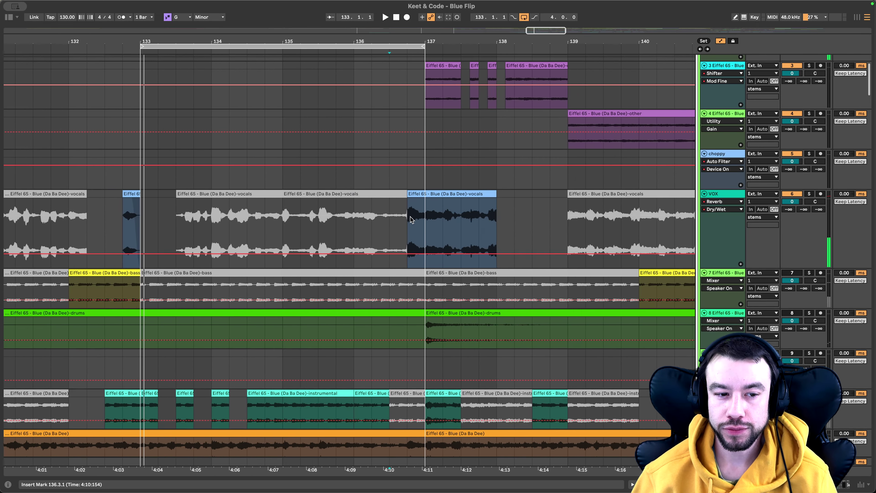
pyautogui.scroll(5, 334, 234)
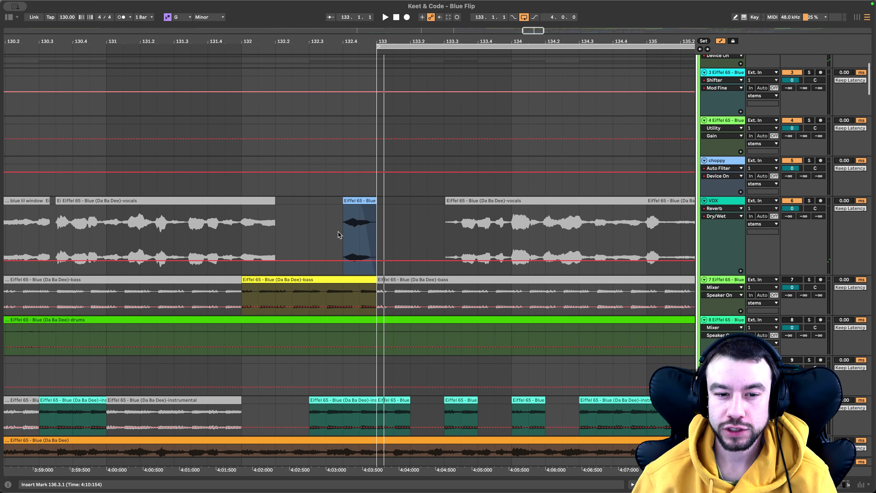
pyautogui.click(341, 224)
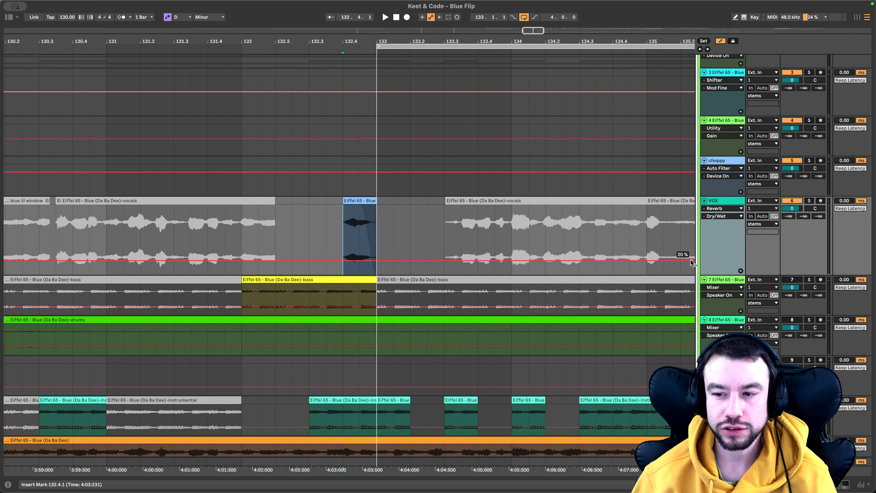
pyautogui.press('space')
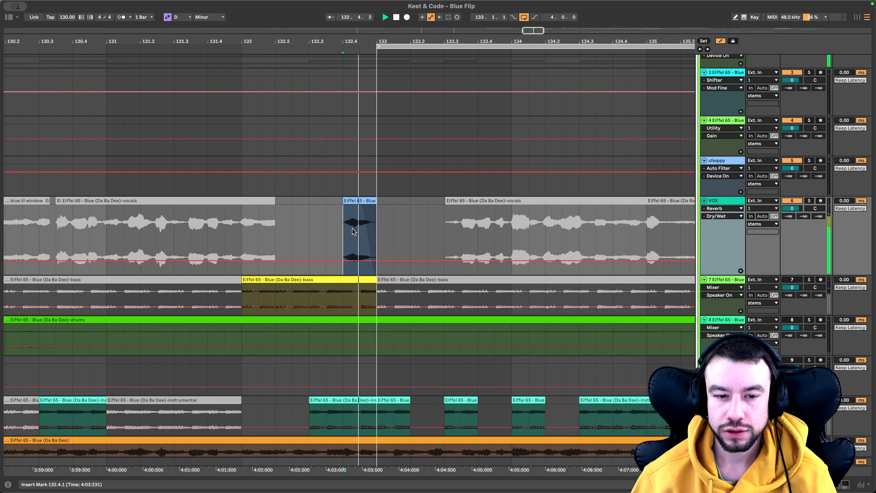
# - Select the blue vocal clip on the VOX track from 136.4.1 to 138.1.1
pyautogui.scroll(-8, 342, 231)
pyautogui.scroll(5, 347, 240)
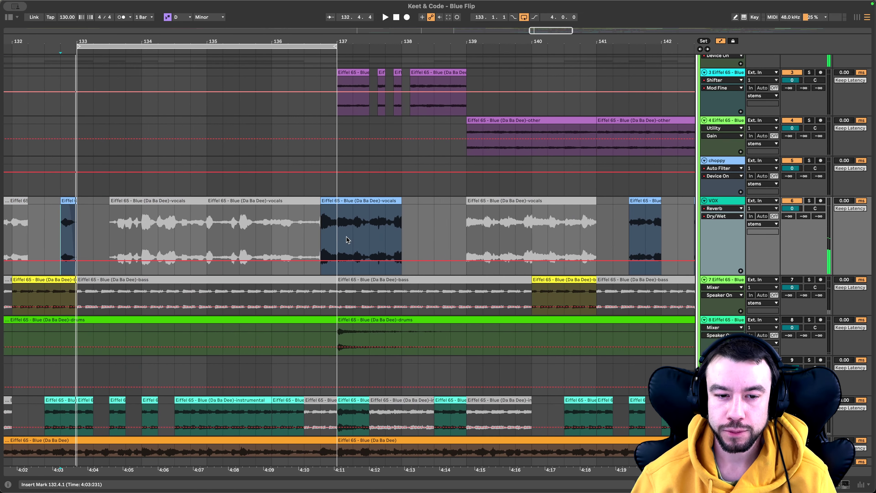
pyautogui.scroll(-6, 323, 232)
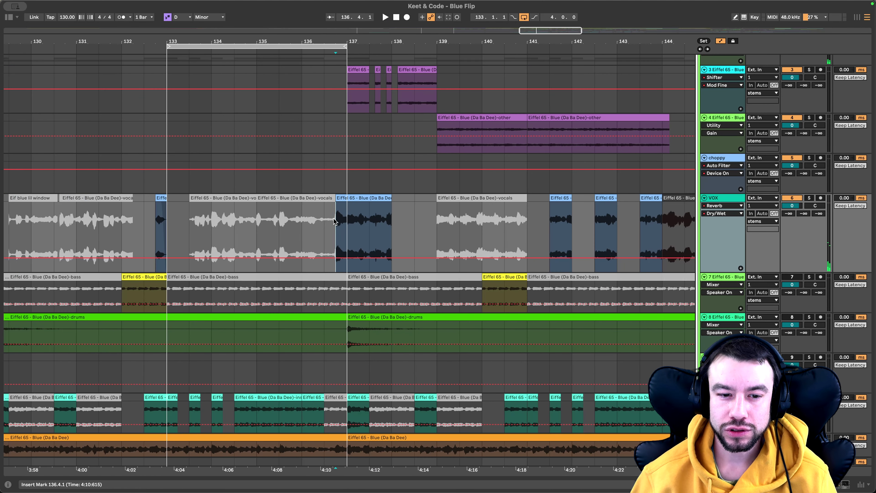
pyautogui.moveTo(334, 220); pyautogui.dragTo(394, 231)
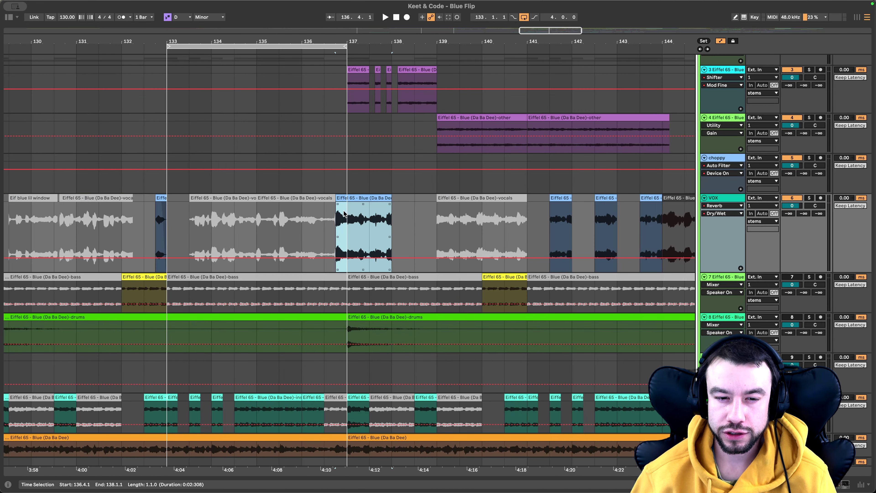
# - Move the four-bar loop so it starts at 137.1.1 and place the insert marker there on the VOX track
pyautogui.moveTo(279, 46); pyautogui.dragTo(458, 51)
pyautogui.click(344, 234)
pyautogui.scroll(-1, 321, 209)
pyautogui.hscroll(1, 321, 210)
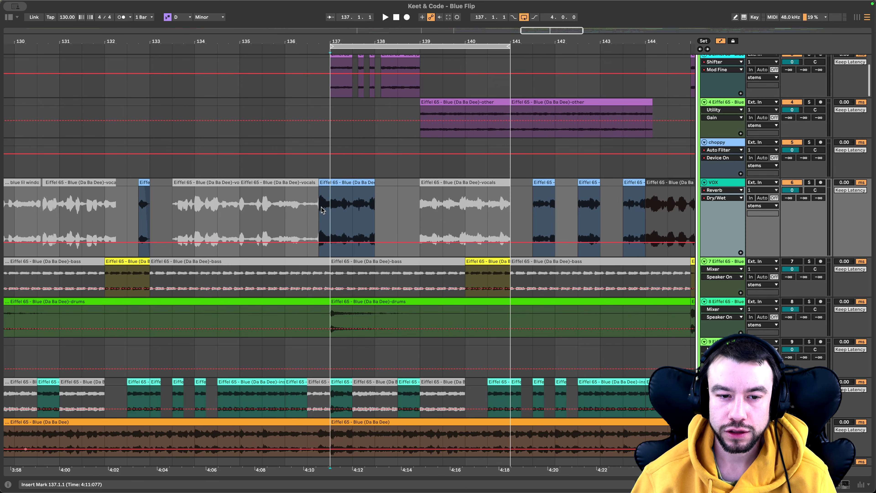
# - Highlight the VOX vocal from 137.1.1 to 138.1.1 and start playback from 137.1.1
pyautogui.moveTo(332, 209); pyautogui.dragTo(370, 209)
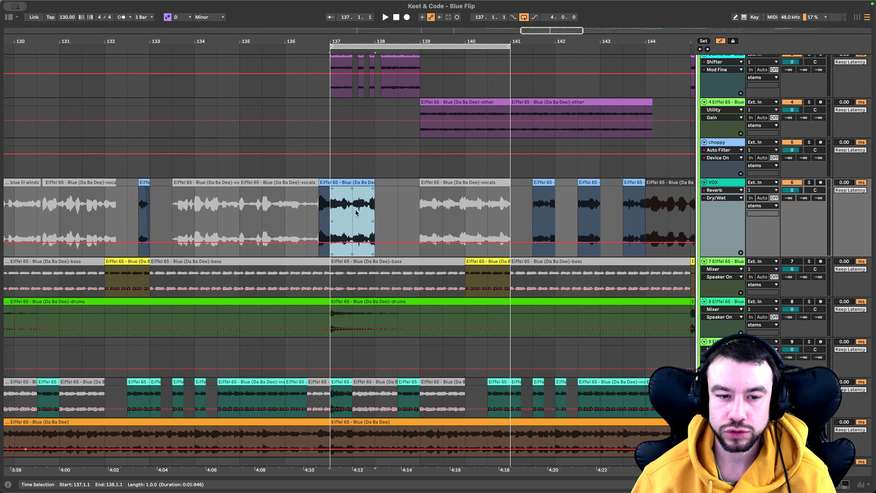
pyautogui.click(334, 216)
pyautogui.scroll(-2, 357, 258)
pyautogui.press('space')
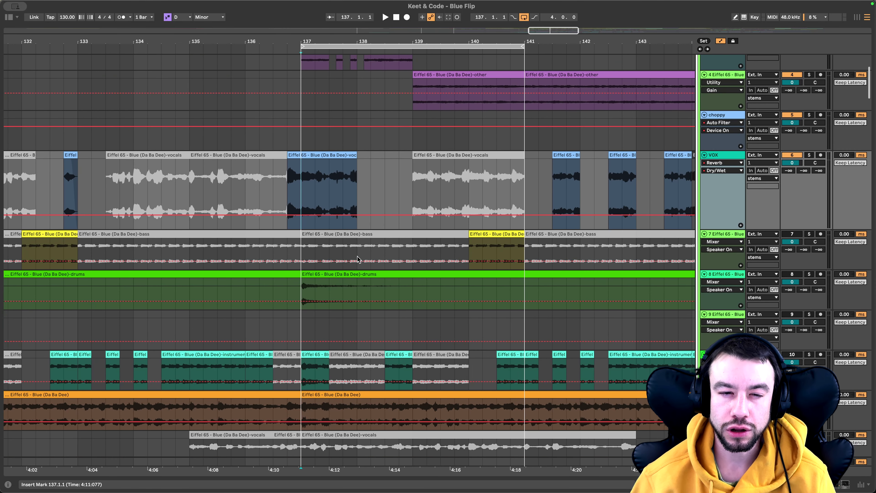
# - Examine the vocal, other, bass and drum stems around bars 137 to 141 while the loop plays, and stop playback
pyautogui.scroll(4, 358, 258)
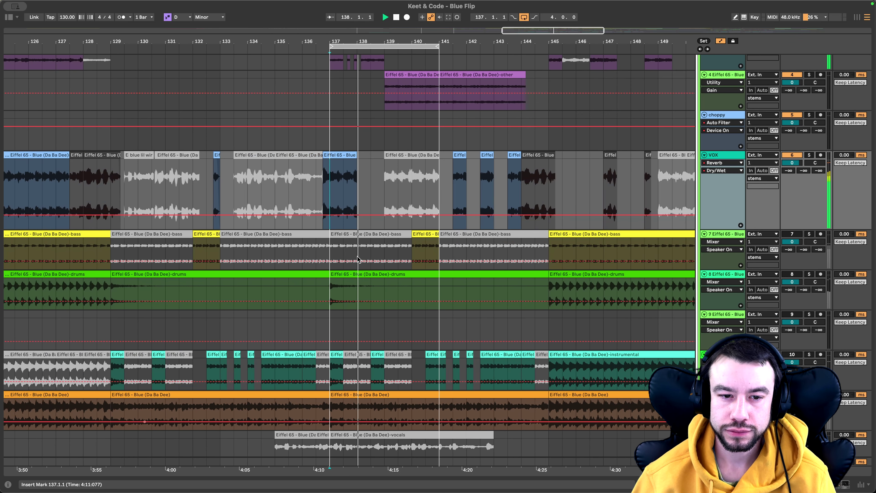
pyautogui.scroll(1, 334, 253)
pyautogui.scroll(-1, 341, 276)
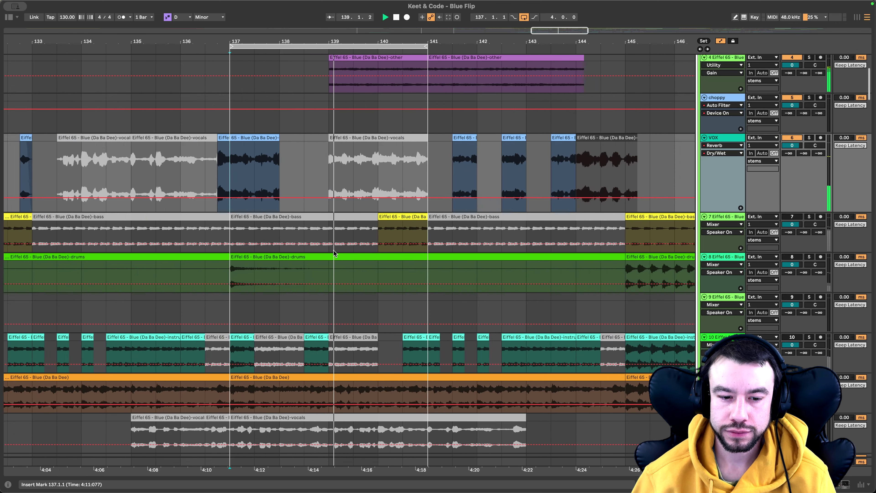
pyautogui.scroll(4, 352, 323)
pyautogui.scroll(-3, 353, 323)
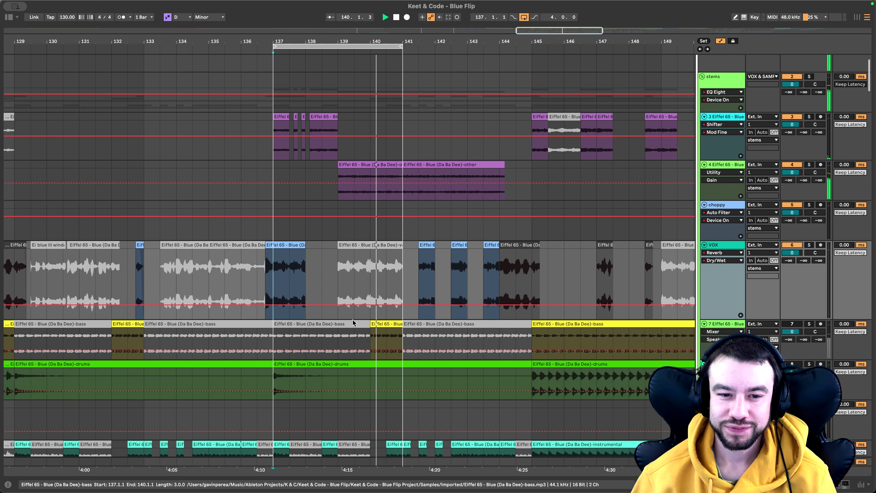
pyautogui.hscroll(3, 353, 323)
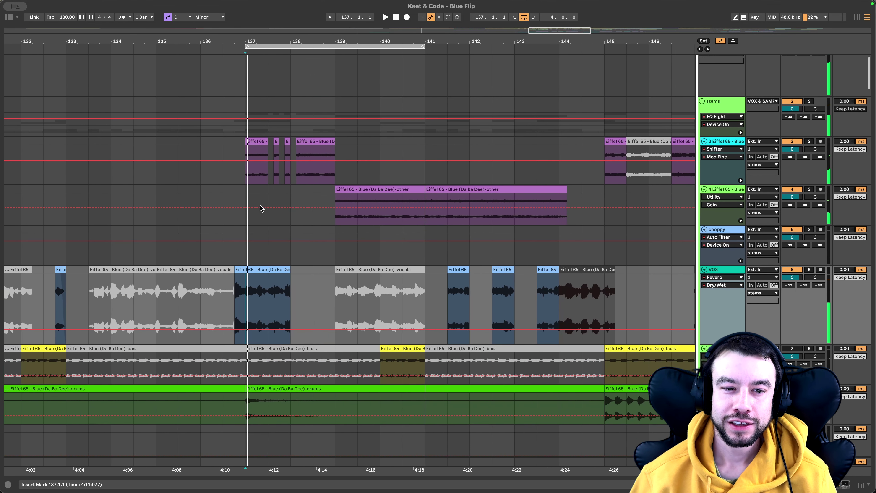
pyautogui.scroll(1, 263, 207)
pyautogui.press('space')
pyautogui.hscroll(1, 500, 317)
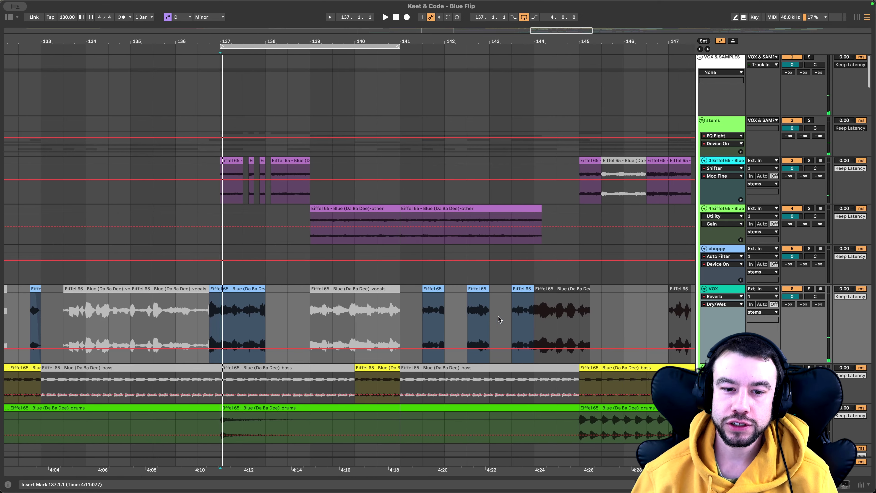
pyautogui.scroll(-2, 449, 320)
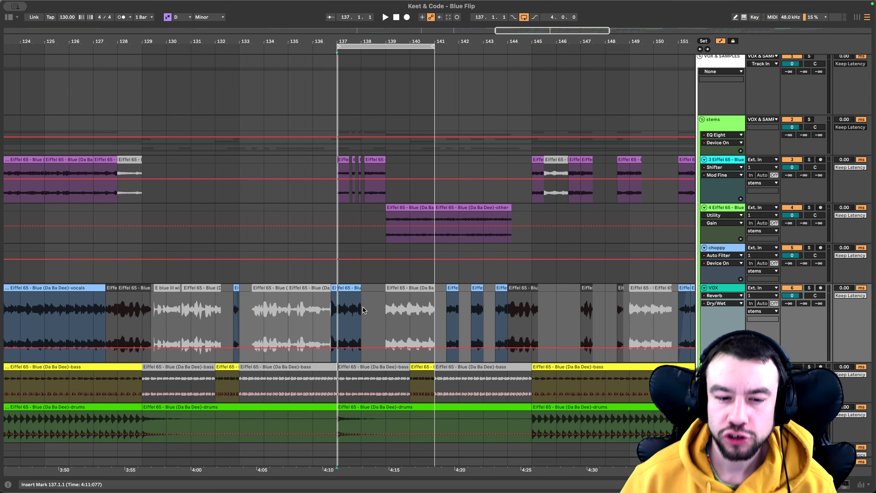
pyautogui.scroll(1, 362, 310)
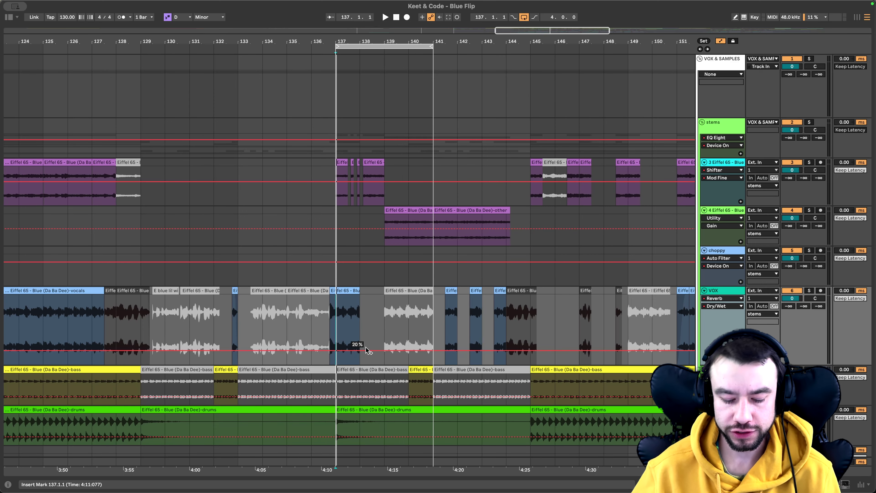
# - Solo the VOX & SAMPLES group and play the loop from 137.1.1
pyautogui.scroll(2, 346, 211)
pyautogui.scroll(3, 343, 215)
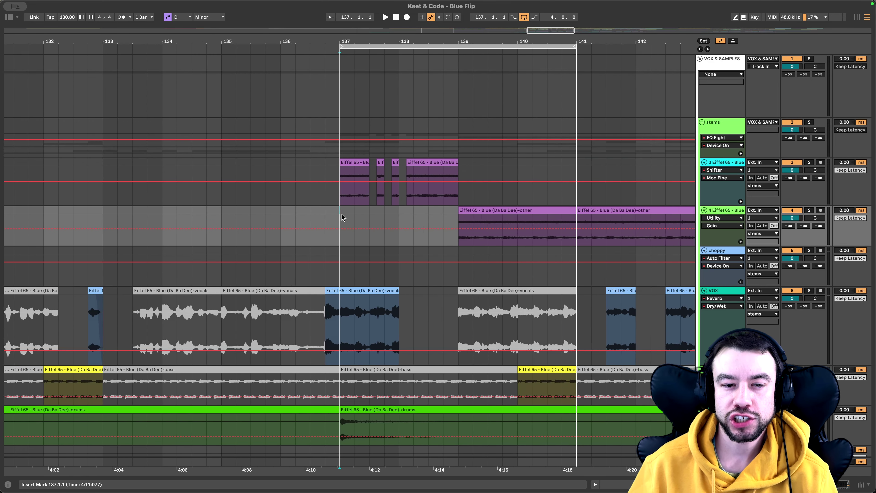
pyautogui.scroll(-1, 343, 217)
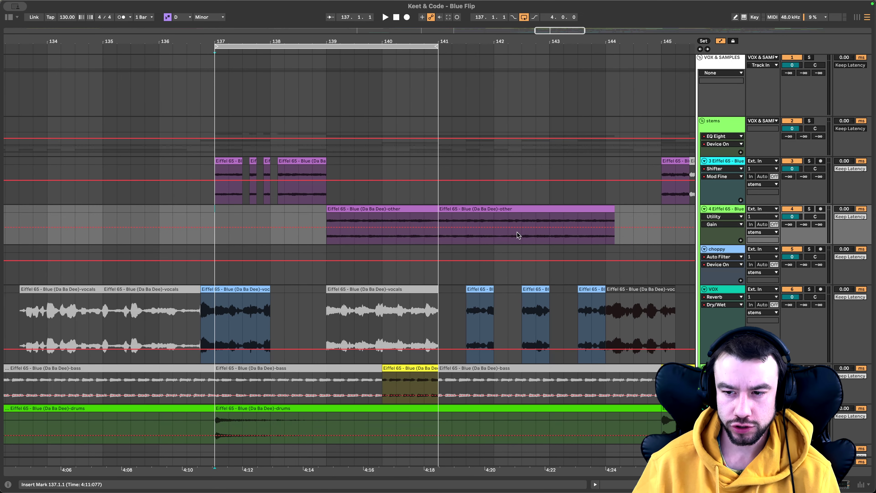
pyautogui.hscroll(-1, 368, 240)
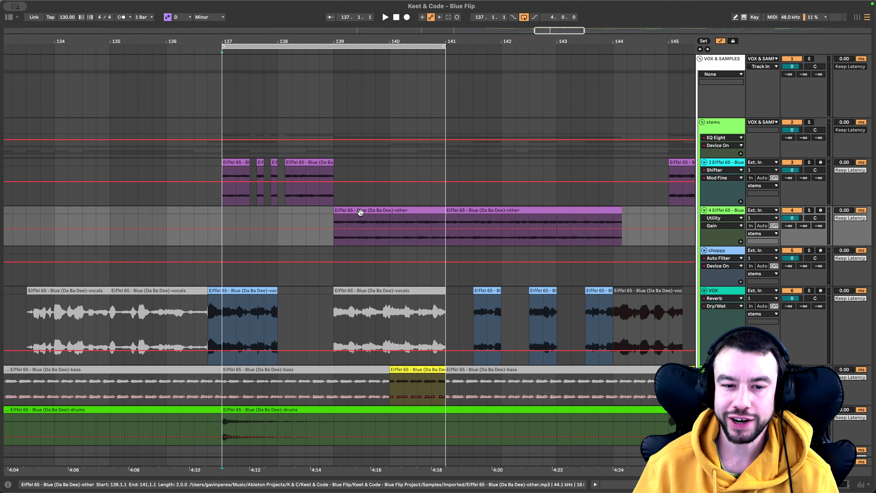
pyautogui.click(809, 58)
pyautogui.press('space')
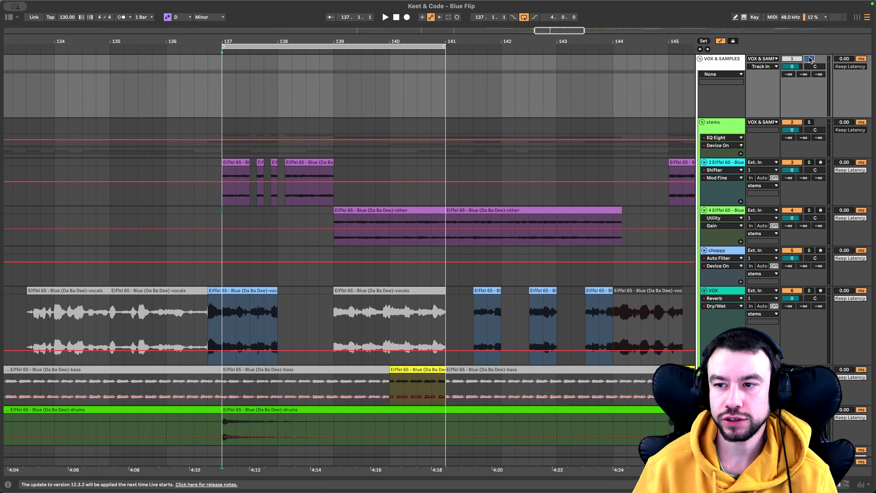
# - Select the first "other" stem clip at 137.1.1 on track 3, solo that track and play it
pyautogui.scroll(3, 285, 233)
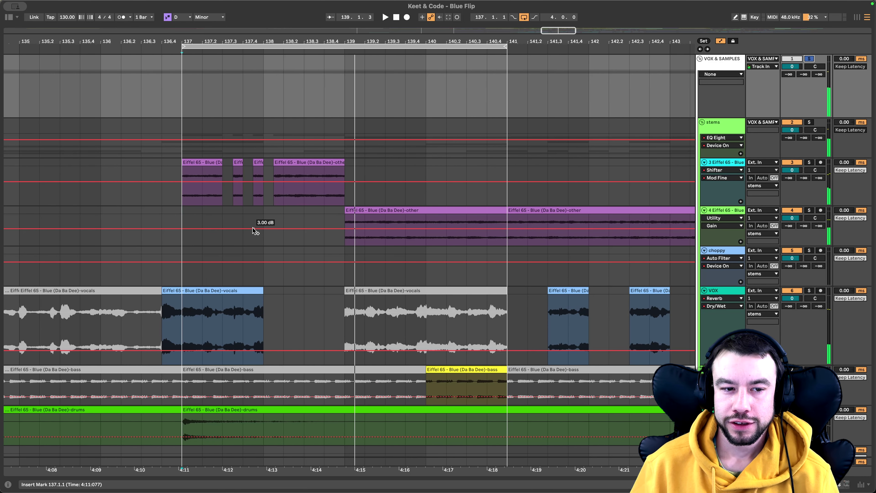
pyautogui.scroll(2, 254, 225)
pyautogui.click(165, 163)
pyautogui.press('space')
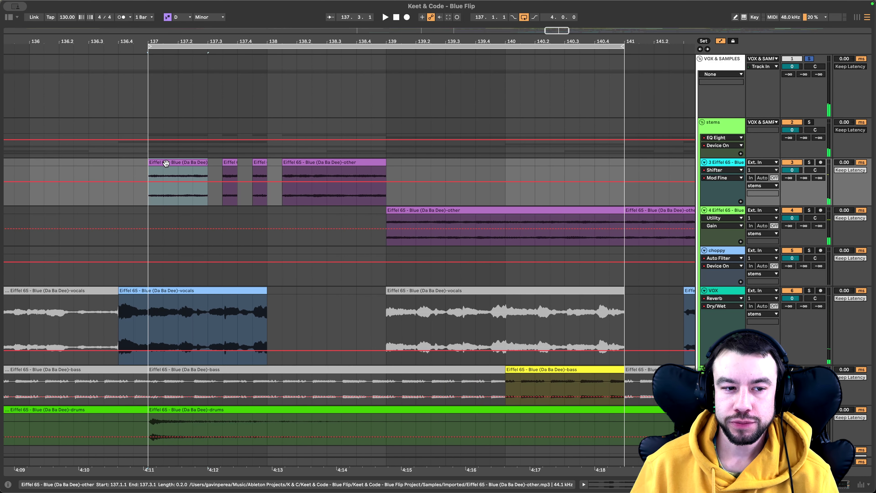
pyautogui.click(809, 162)
pyautogui.press('space')
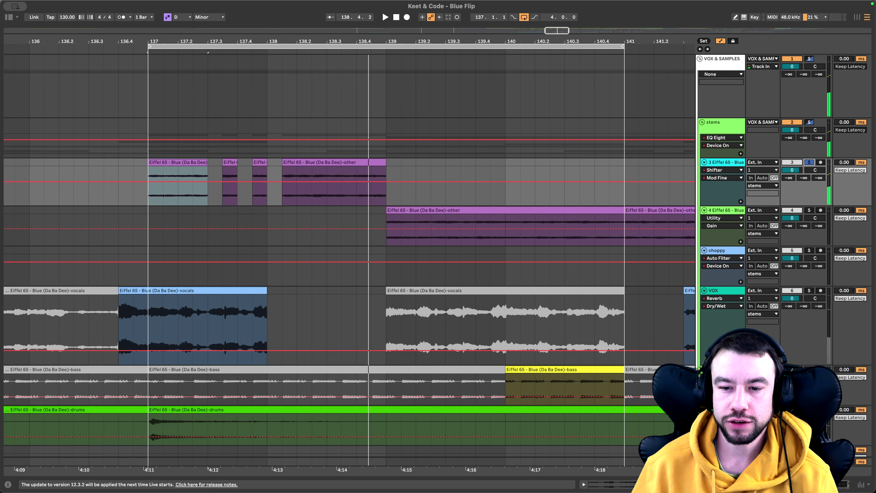
# - Solo the VOX track and play its vocal from 137.1.1
pyautogui.click(809, 290)
pyautogui.press('space')
pyautogui.click(158, 328)
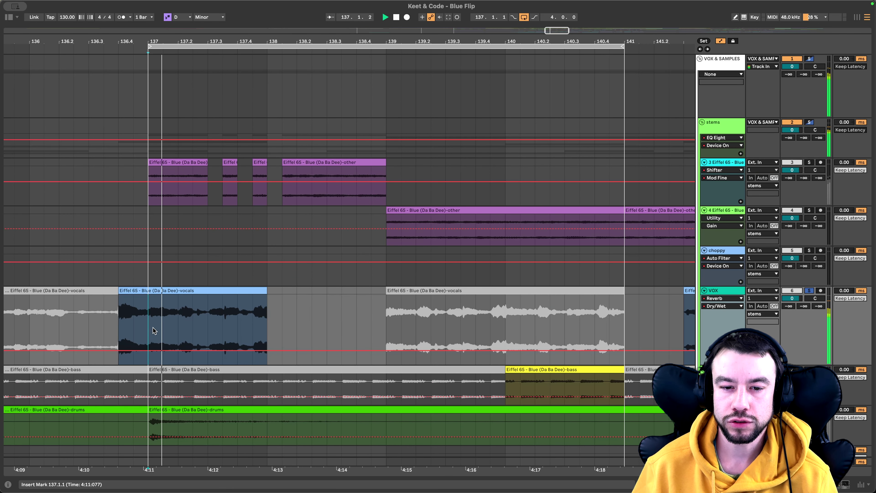
# - Unsolo the VOX track, play the stems together from 137.1.1 and stop playback around bar 139
pyautogui.click(809, 290)
pyautogui.press('space')
pyautogui.press('space')
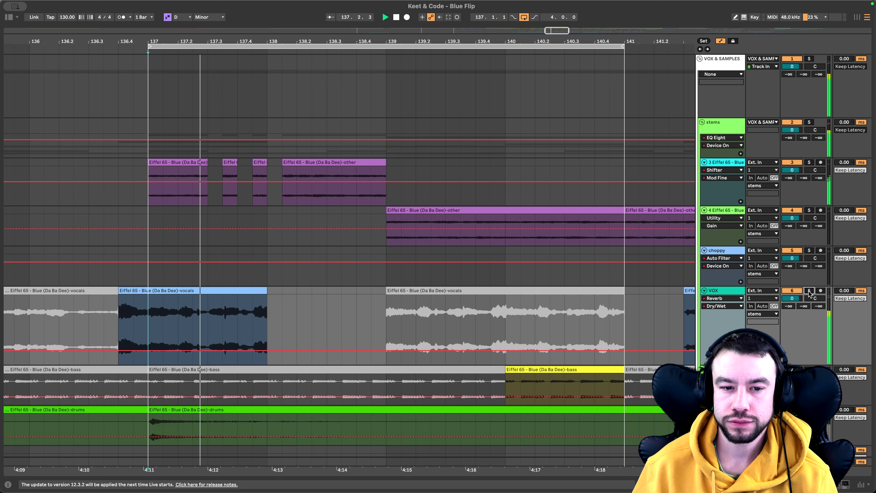
pyautogui.hscroll(3, 500, 240)
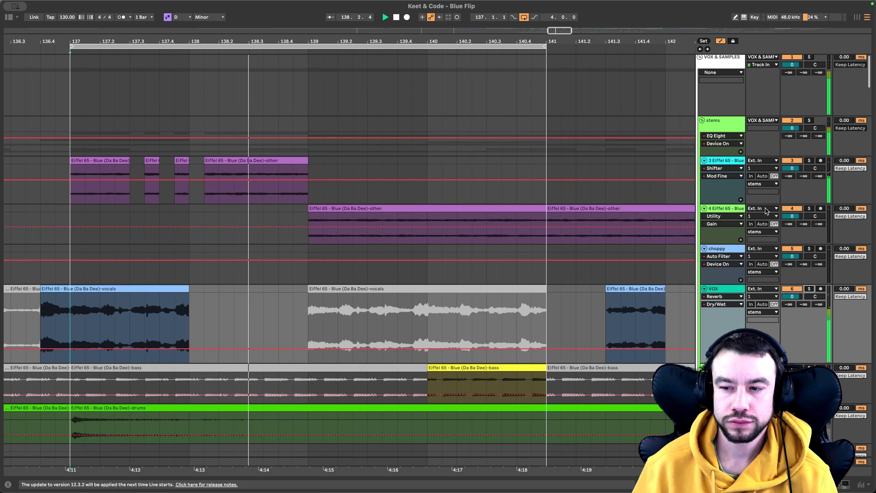
pyautogui.press('space')
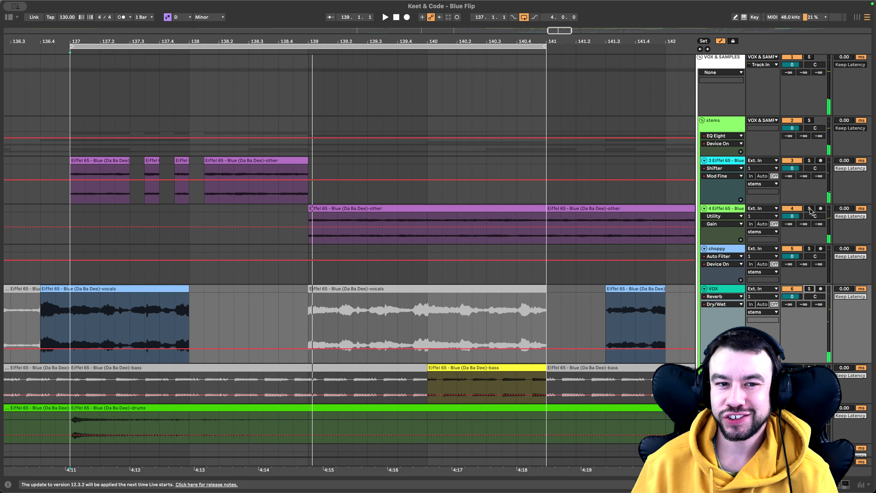
# - Select the "other" clip from 139.1.1 to 141.1.1 on track 4, solo the track and play it
pyautogui.click(324, 218)
pyautogui.press('-')
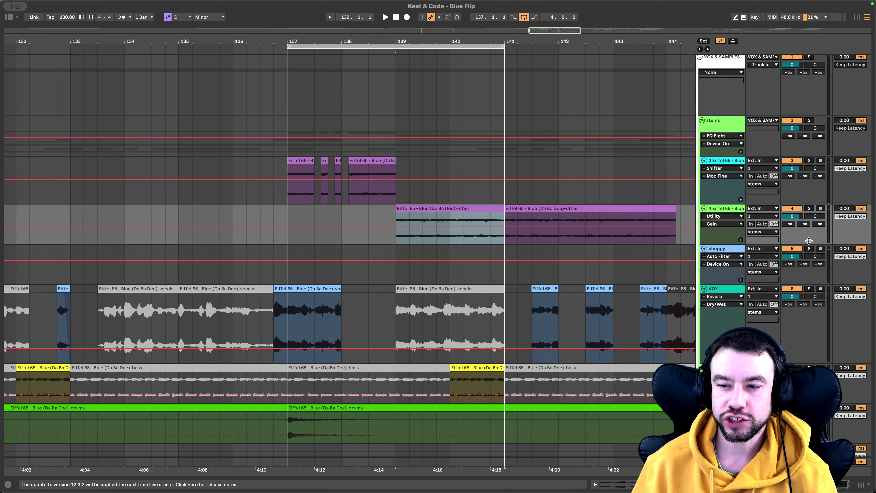
pyautogui.click(727, 216)
pyautogui.click(809, 208)
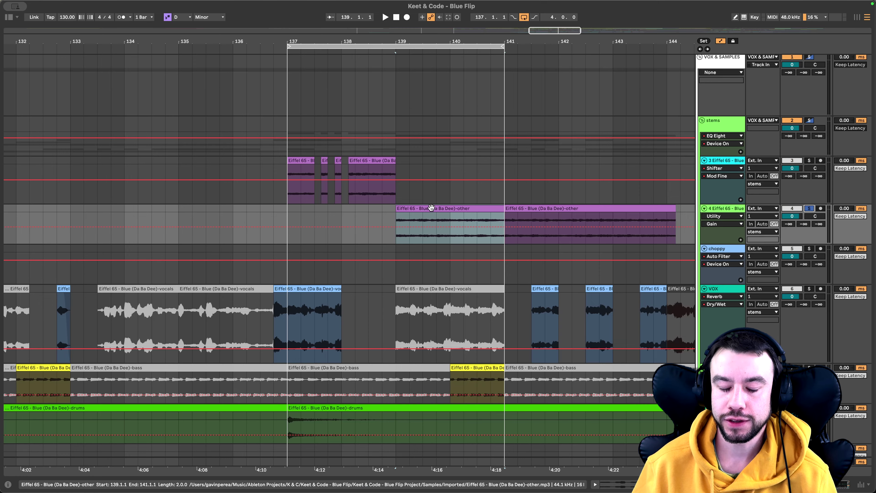
pyautogui.press('space')
pyautogui.scroll(2, 491, 254)
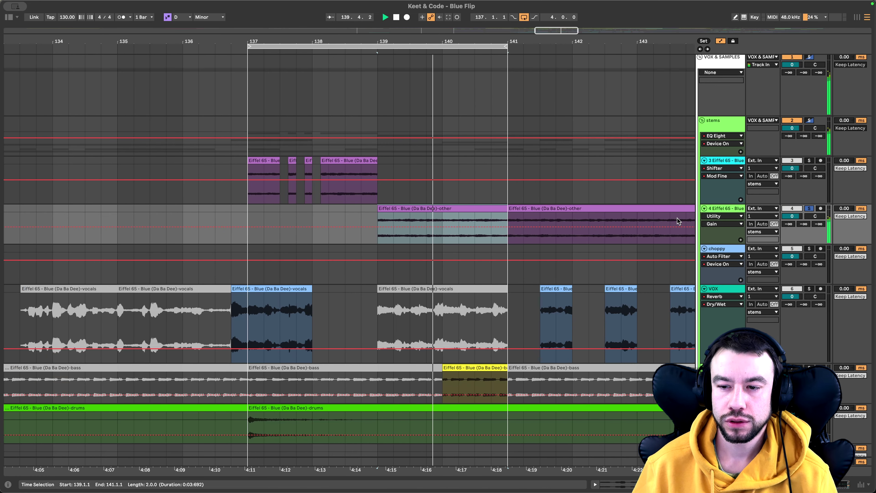
# - Open the HalfTime plugin from track 4's device chain and move its window clear of the stem clips
pyautogui.doubleClick(716, 209)
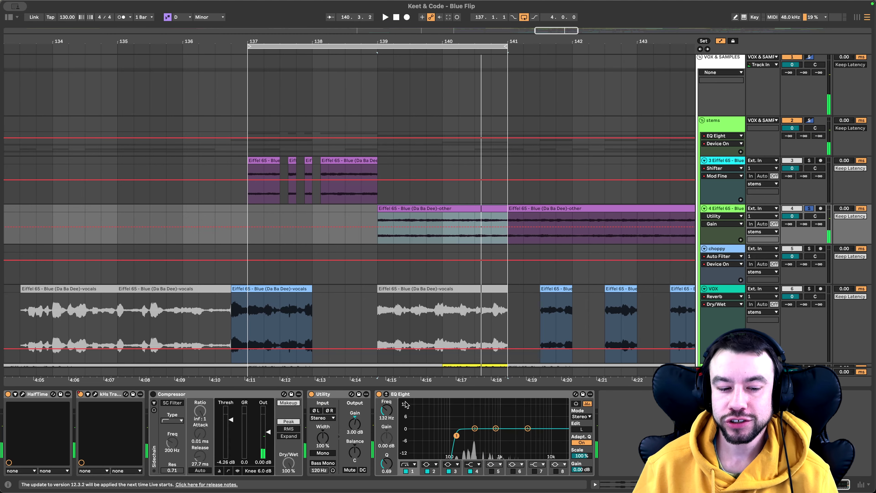
pyautogui.click(23, 394)
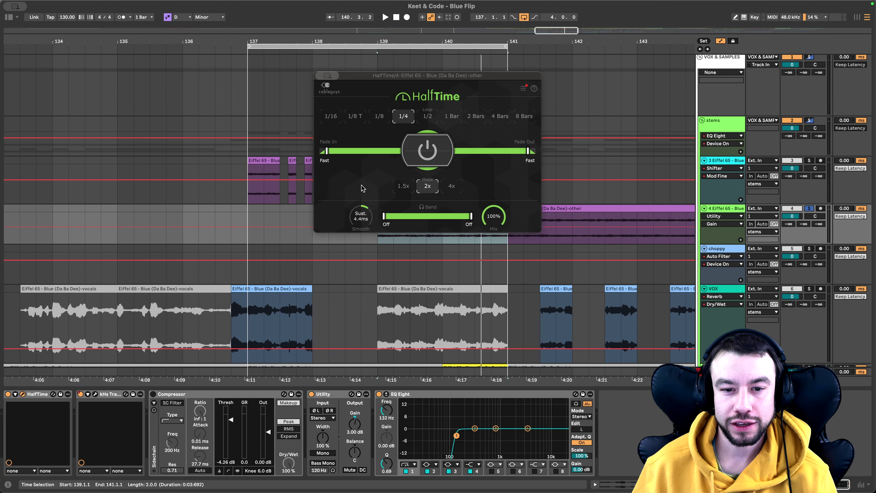
pyautogui.click(426, 197)
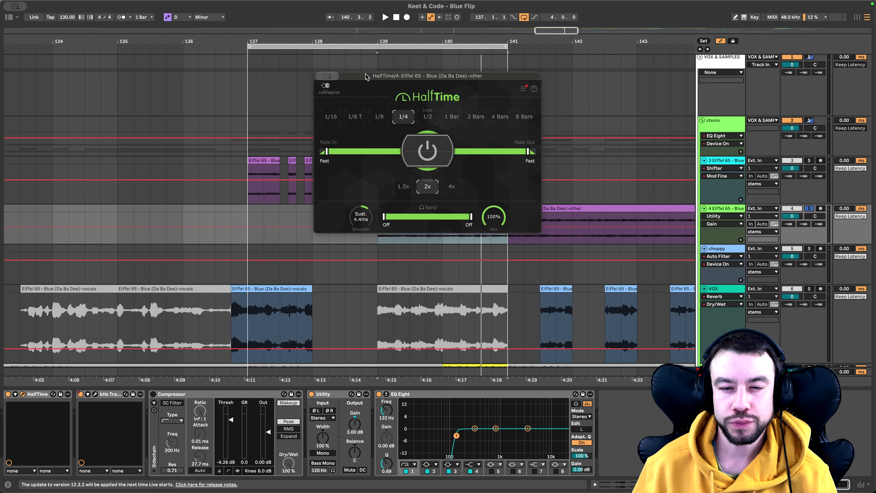
pyautogui.moveTo(365, 76); pyautogui.dragTo(635, 323)
# - Unsolo track 4, play the full loop from 137.1.1 to hear the stems together, and stop playback
pyautogui.scroll(-5, 541, 248)
pyautogui.click(809, 209)
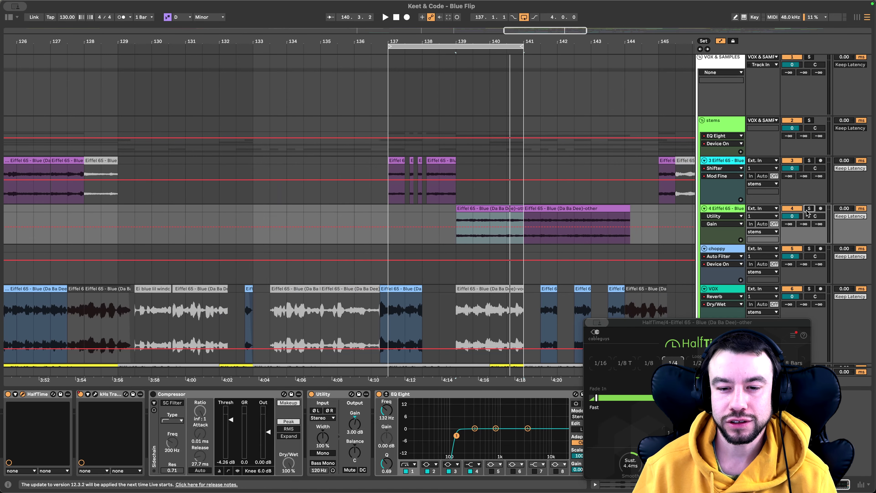
pyautogui.click(384, 215)
pyautogui.press('space')
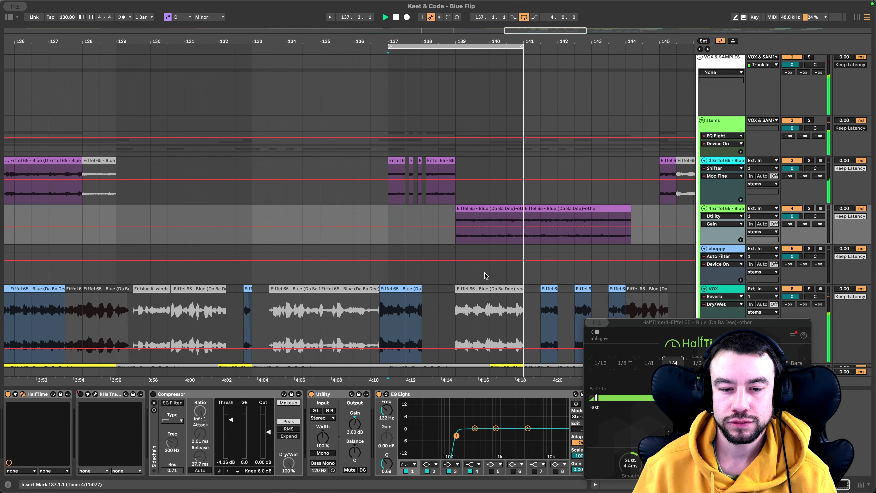
pyautogui.scroll(5, 486, 275)
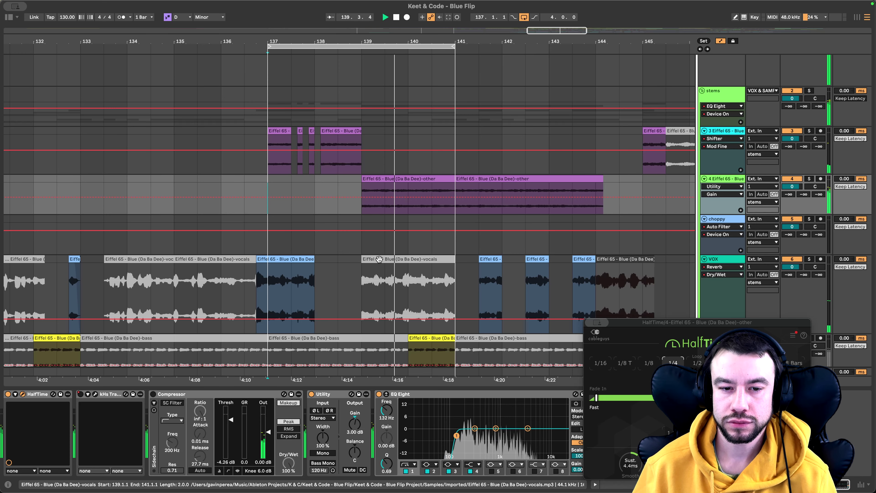
pyautogui.hscroll(2, 378, 258)
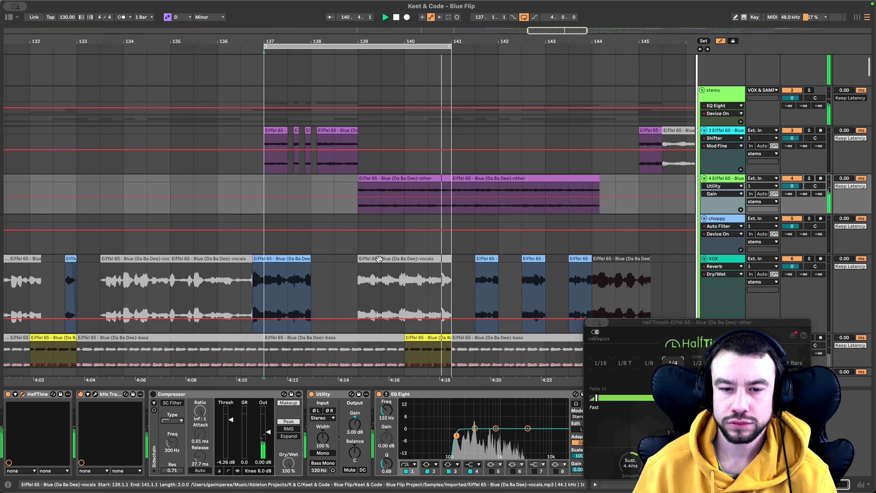
pyautogui.scroll(-2, 365, 202)
pyautogui.press('space')
pyautogui.scroll(-2, 355, 227)
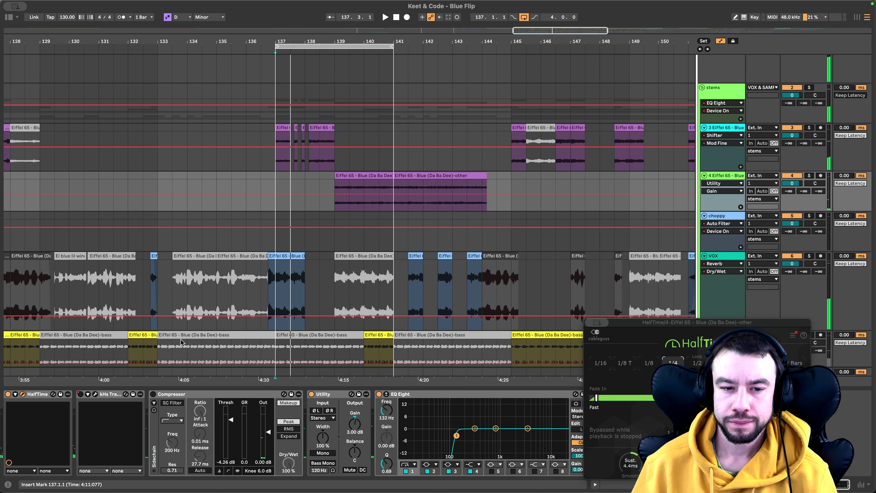
# - Hide the device view to reveal more tracks around bars 129 to 157
pyautogui.scroll(-3, 286, 197)
pyautogui.scroll(-3, 285, 197)
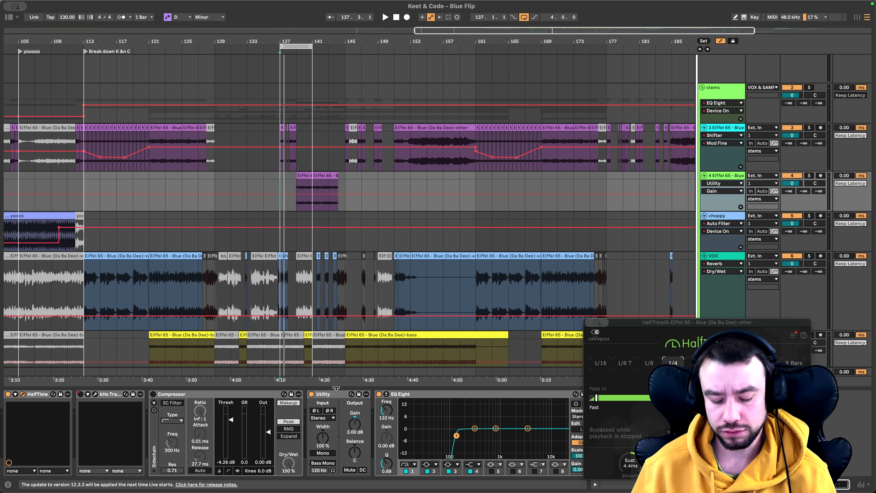
pyautogui.press('super+alt+l')
pyautogui.scroll(4, 325, 208)
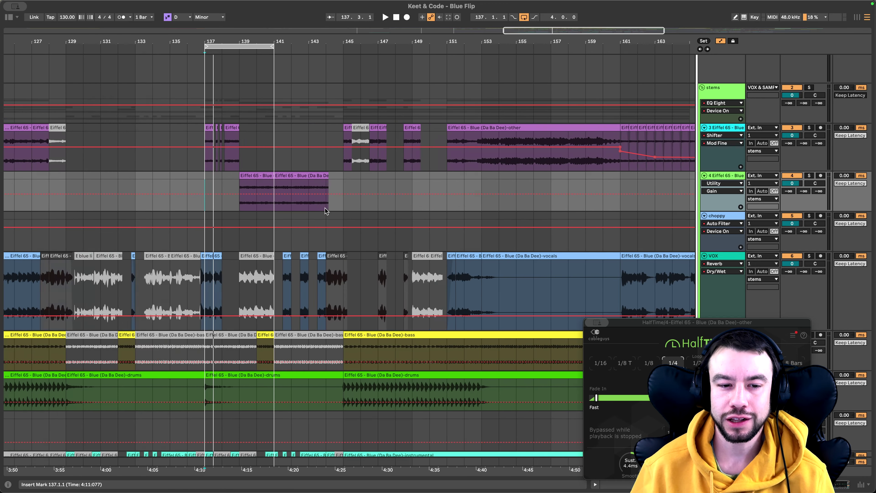
pyautogui.scroll(3, 389, 215)
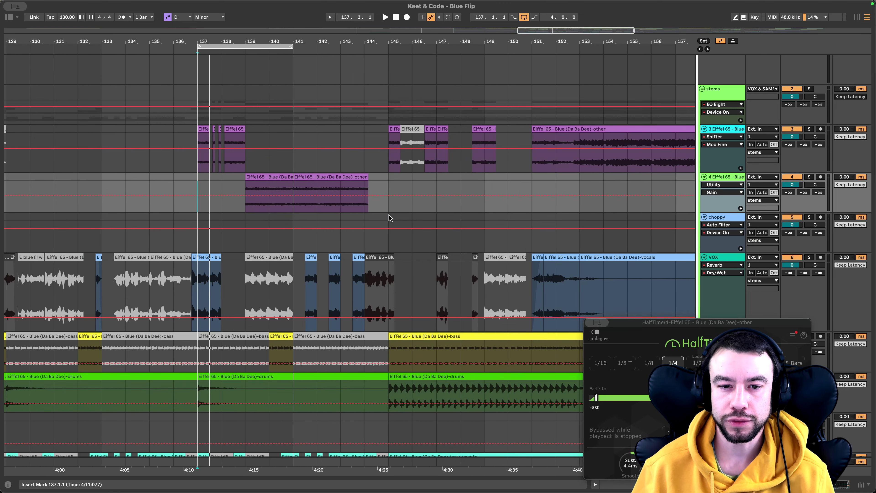
# - Move the four-bar loop so it starts at 141.1.1 and close the HalfTime window
pyautogui.moveTo(634, 319); pyautogui.dragTo(440, 208)
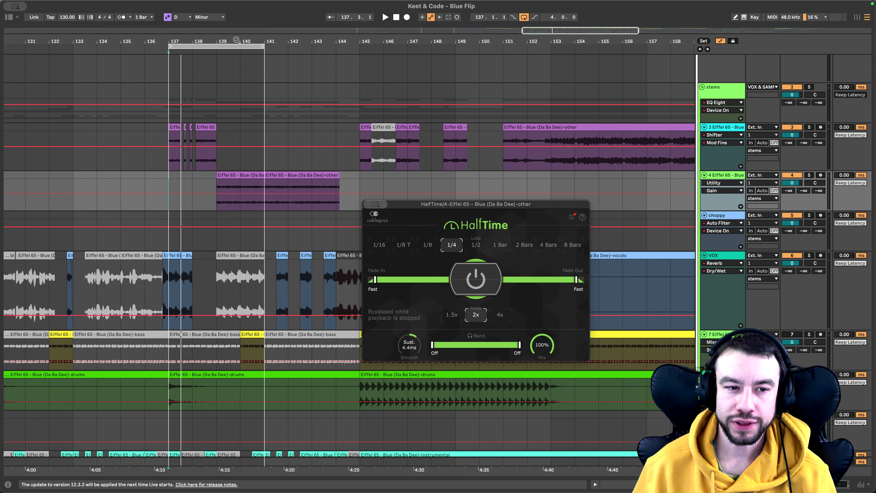
pyautogui.moveTo(220, 45); pyautogui.dragTo(317, 59)
pyautogui.scroll(-5, 315, 62)
pyautogui.click(375, 204)
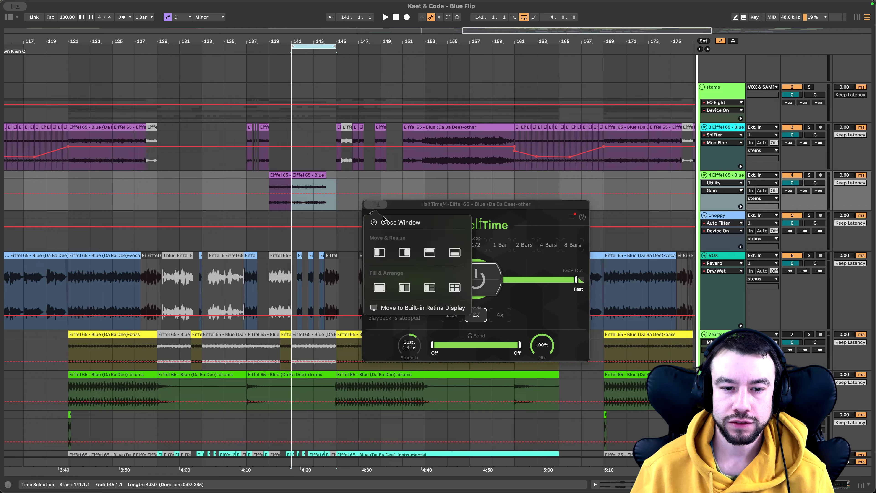
pyautogui.click(382, 221)
# - Play the loop from 141.1.1 and examine the stem and vocal layers up to bar 145
pyautogui.hscroll(-1, 336, 206)
pyautogui.hscroll(-3, 319, 219)
pyautogui.press('space')
pyautogui.scroll(-2, 406, 241)
pyautogui.scroll(4, 408, 242)
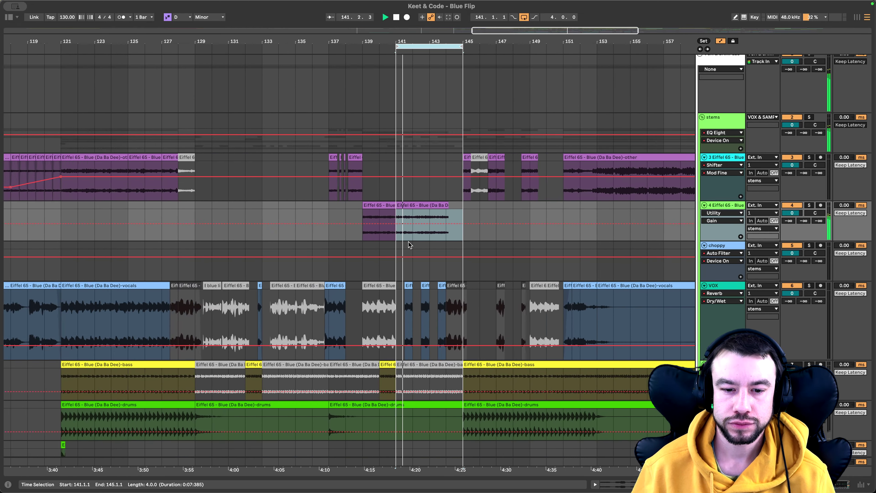
pyautogui.scroll(-3, 408, 242)
pyautogui.scroll(-1, 408, 243)
pyautogui.scroll(3, 409, 242)
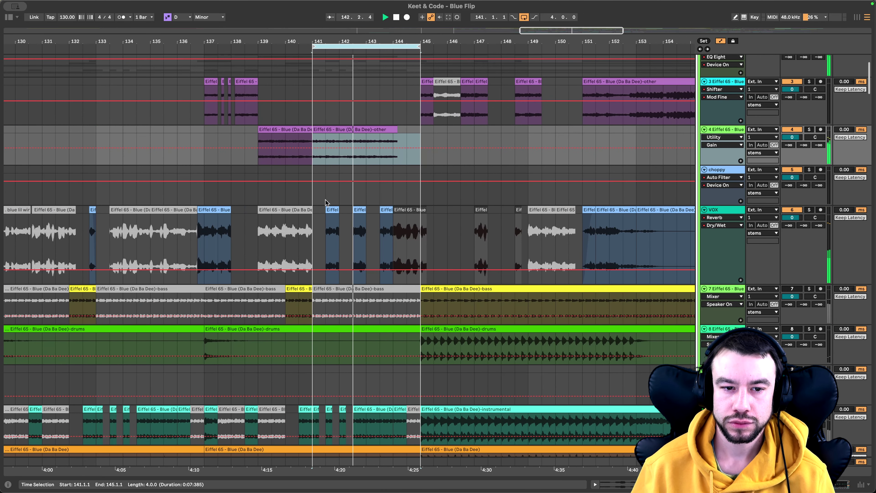
pyautogui.scroll(2, 310, 173)
# - Look through the stem, drum, cymbal and bass lead tracks for the parts playing around bars 137 to 145
pyautogui.scroll(-10, 312, 194)
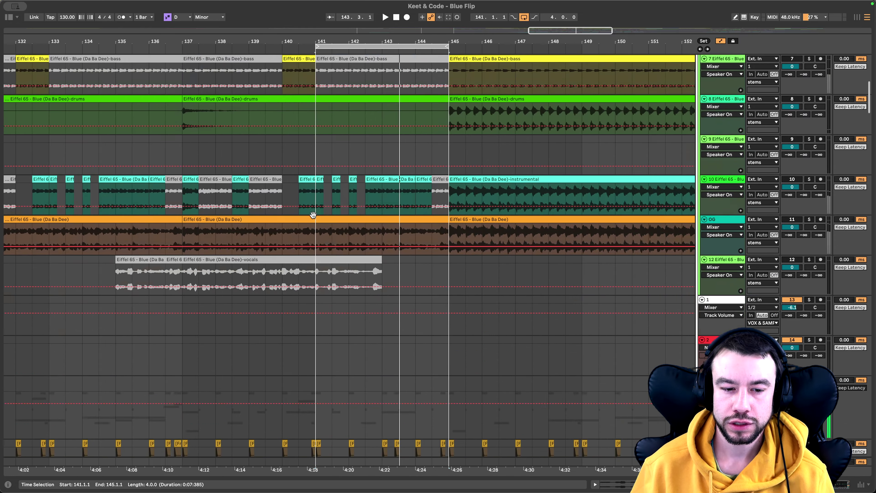
pyautogui.scroll(3, 314, 218)
pyautogui.scroll(-8, 313, 217)
pyautogui.scroll(8, 313, 217)
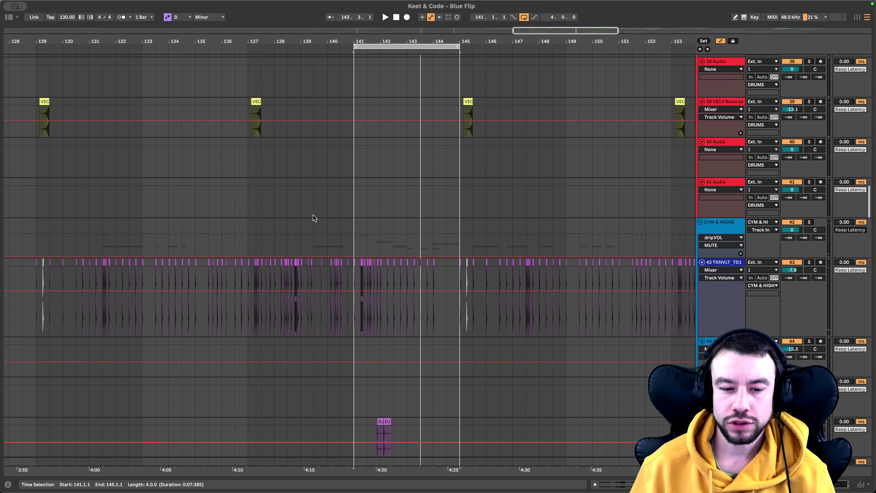
pyautogui.scroll(-15, 312, 214)
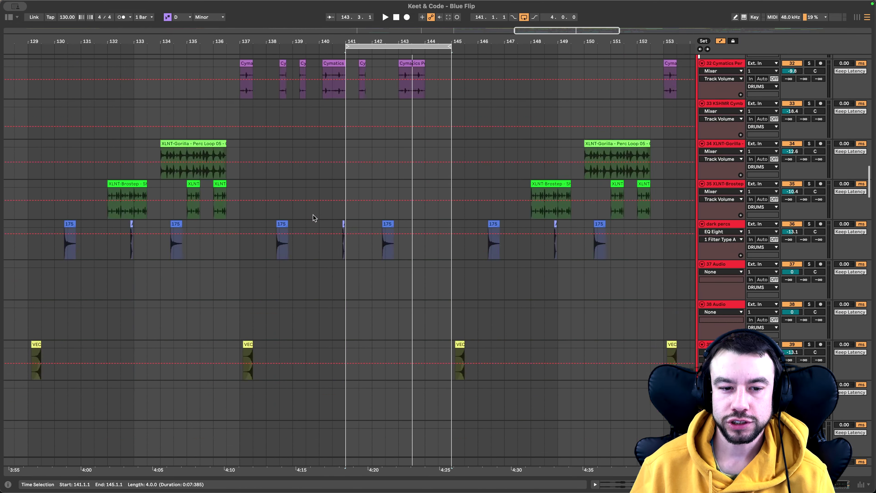
pyautogui.scroll(-13, 313, 214)
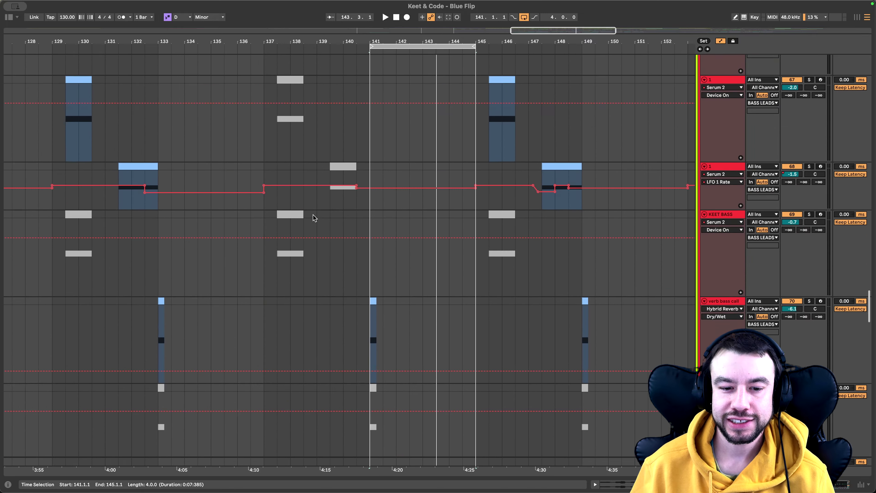
pyautogui.scroll(4, 313, 215)
pyautogui.scroll(4, 366, 228)
# - Place the insert marker at 137.1.1 on the wubbers track, move the four-bar loop there and start playback
pyautogui.click(388, 232)
pyautogui.scroll(-4, 388, 232)
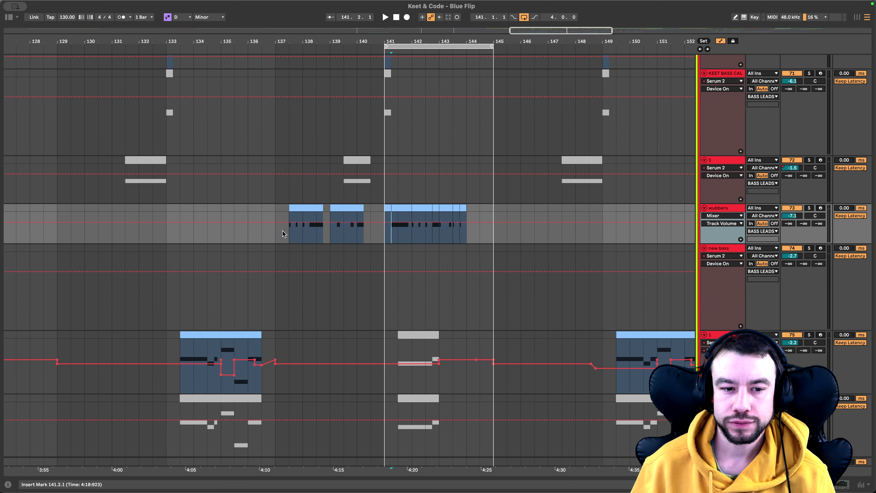
pyautogui.click(278, 234)
pyautogui.moveTo(413, 46); pyautogui.dragTo(304, 47)
pyautogui.press('space')
pyautogui.scroll(-3, 296, 263)
pyautogui.scroll(4, 296, 229)
pyautogui.click(287, 189)
pyautogui.scroll(3, 287, 190)
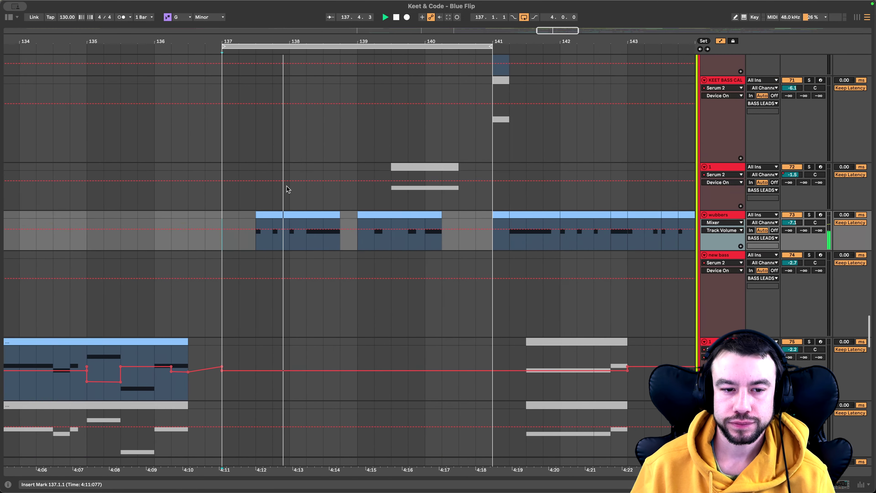
# - Play the four-bar loop with the wubbers track switched off, and switch the track on again to compare
pyautogui.scroll(-3, 290, 196)
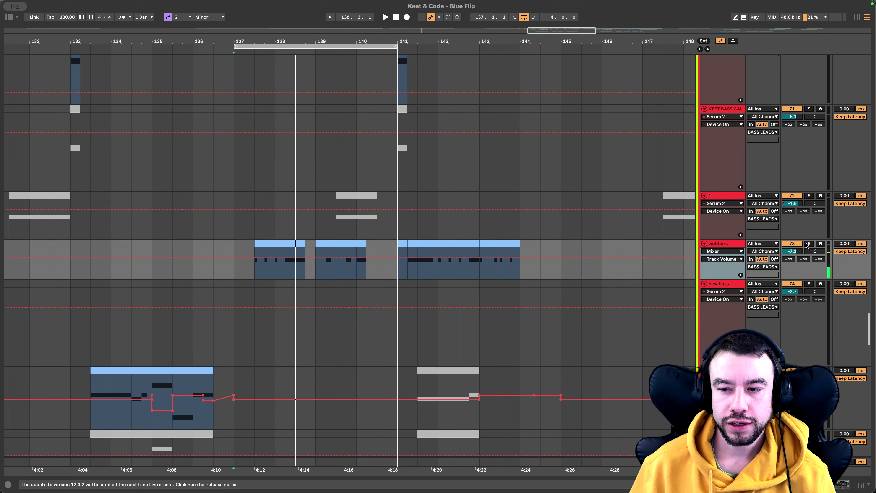
pyautogui.click(800, 243)
pyautogui.press('space')
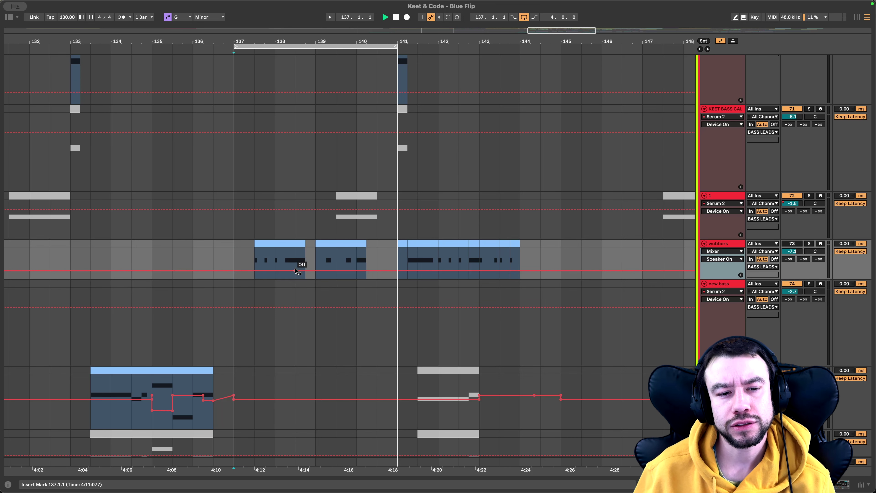
pyautogui.press('space')
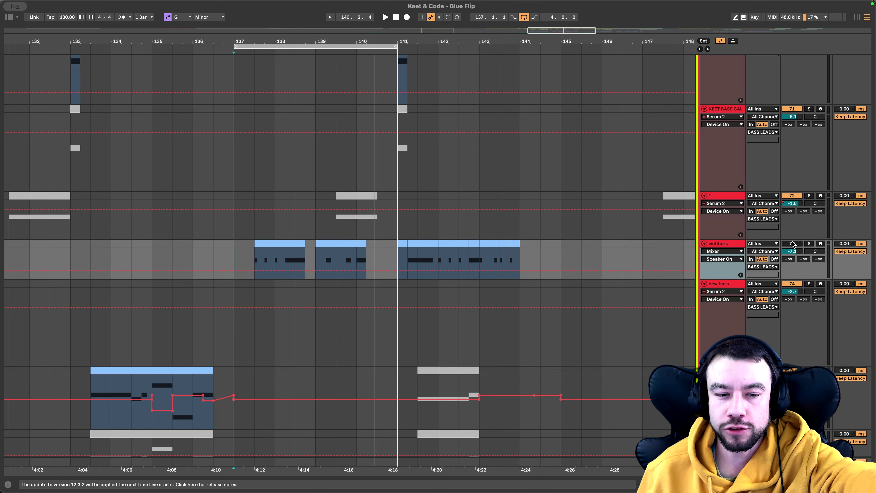
pyautogui.press('space')
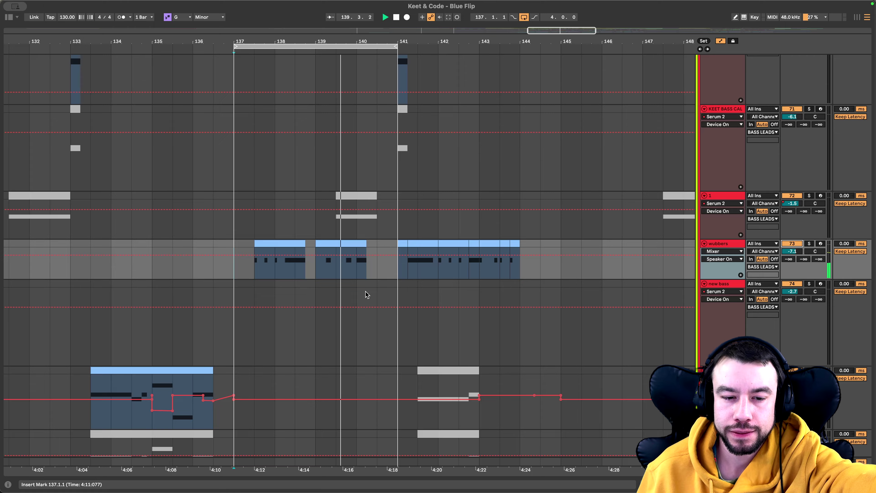
# - Show the wubbers track's device chain and display the Serum 2 LFO 1 Rate automation in the arrangement
pyautogui.press('super+alt+l')
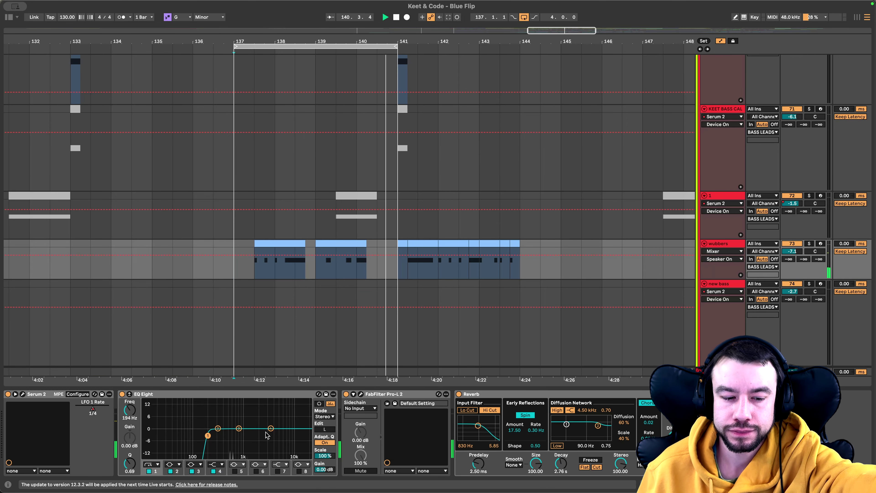
pyautogui.rightClick(94, 414)
pyautogui.click(98, 417)
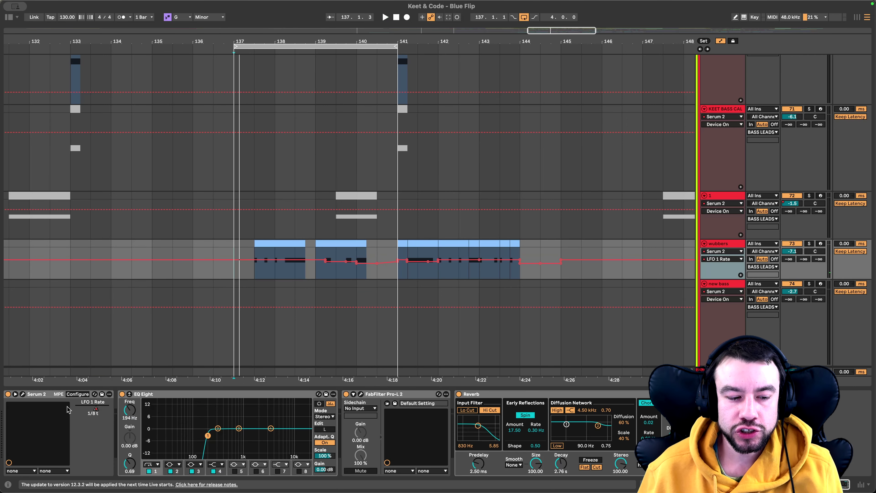
# - Open the Serum 2 window on the wubbers track to examine its oscillators and LFO 1, and close it
pyautogui.click(23, 394)
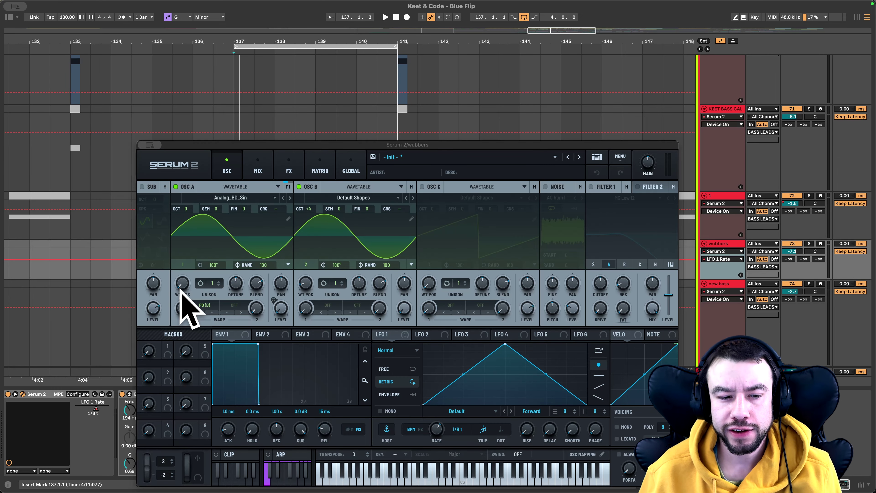
pyautogui.click(149, 145)
pyautogui.click(169, 162)
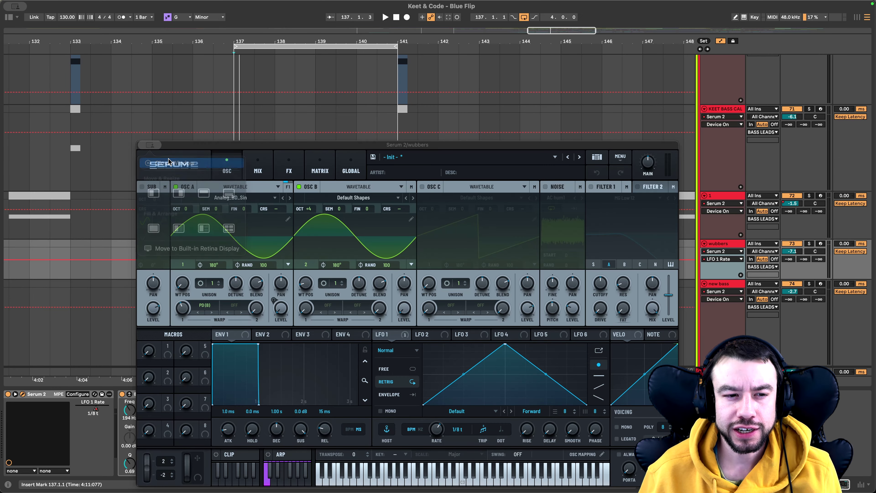
# - Play the wubbers part from 137.1.1 and extend the loop to eight bars, ending at 145.1.1
pyautogui.scroll(3, 405, 278)
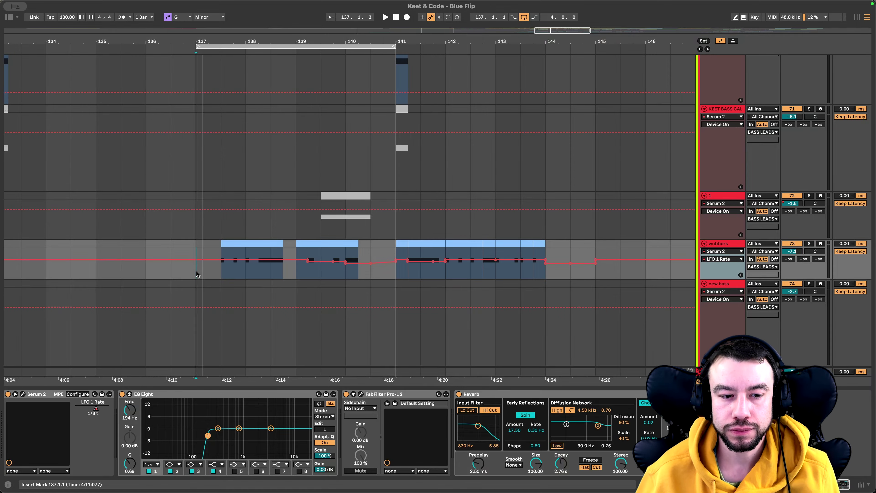
pyautogui.scroll(2, 197, 274)
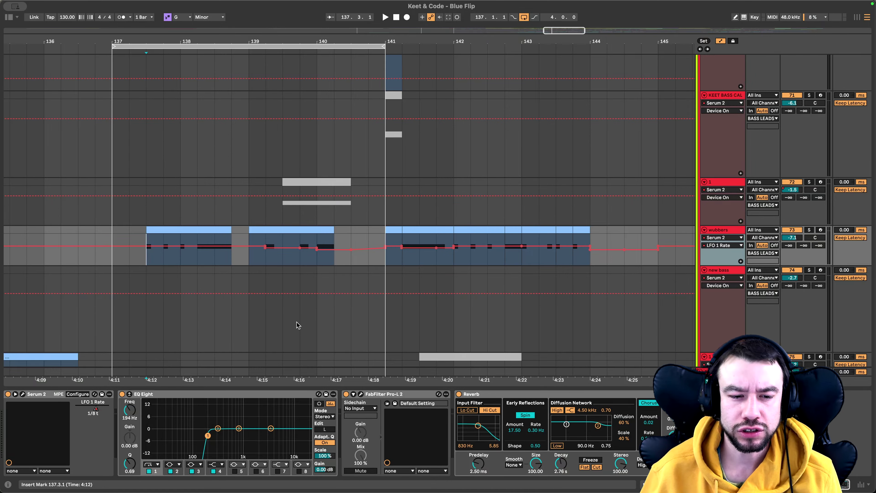
pyautogui.click(115, 230)
pyautogui.press('space')
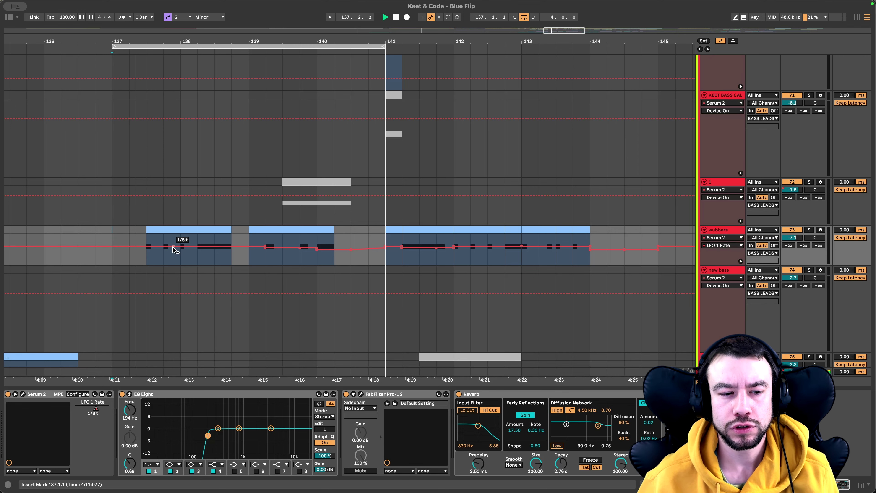
pyautogui.scroll(-2, 375, 149)
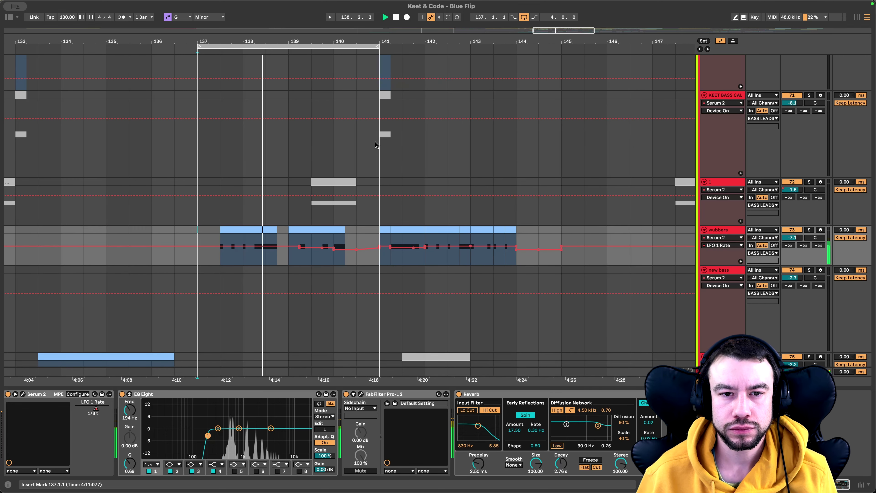
pyautogui.moveTo(379, 46); pyautogui.dragTo(562, 51)
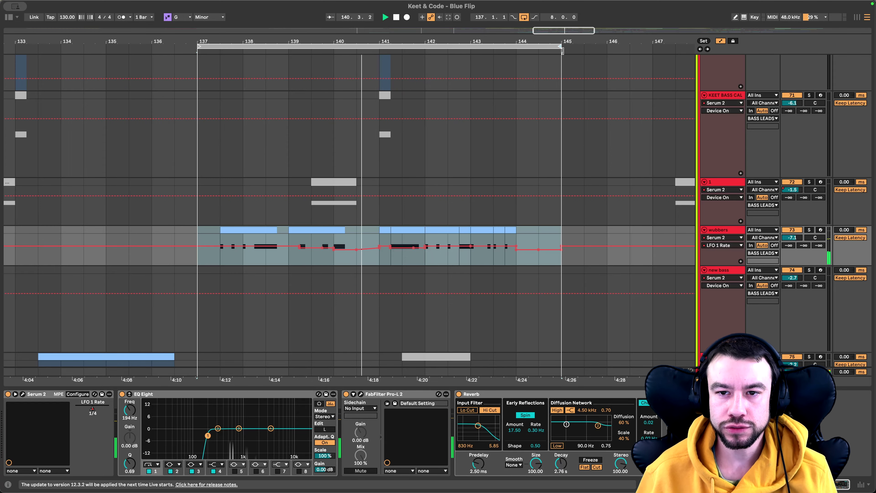
pyautogui.click(562, 50)
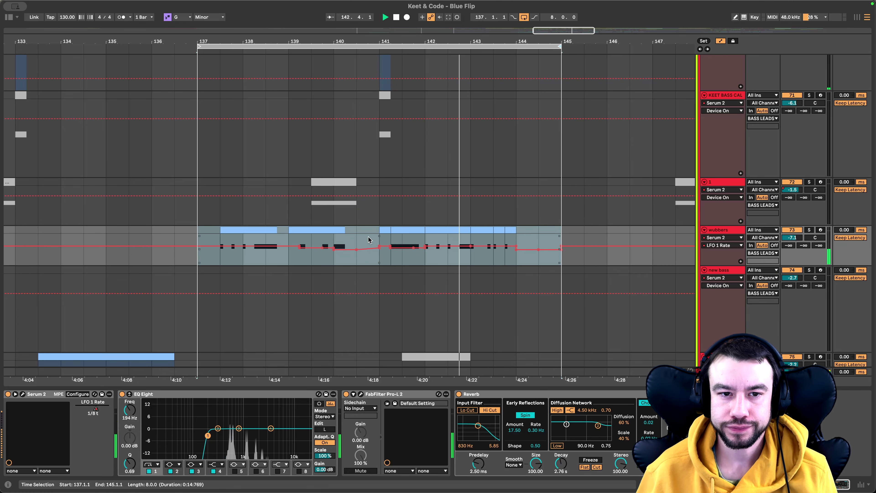
# - Select 137.1.1 to 145.1.1 in the wubbers track's LFO 1 Rate automation and stop playback
pyautogui.scroll(-3, 448, 286)
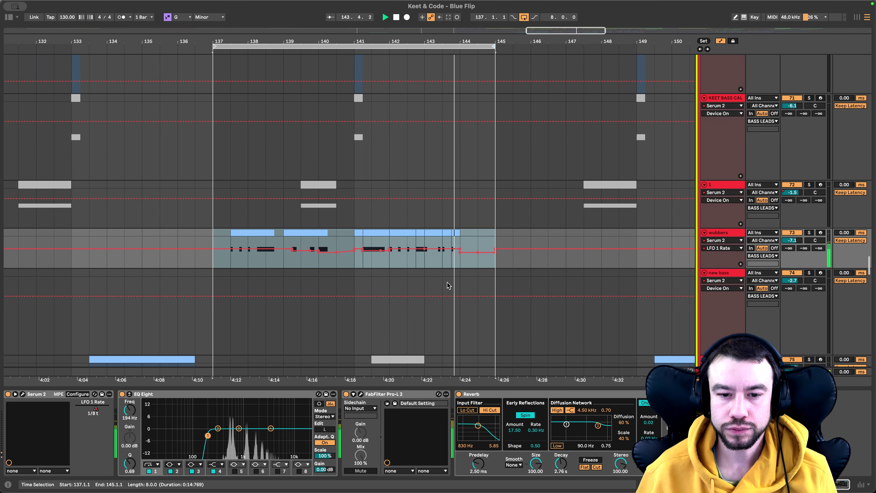
pyautogui.hscroll(1, 448, 286)
pyautogui.hscroll(2, 448, 285)
pyautogui.hscroll(-1, 418, 288)
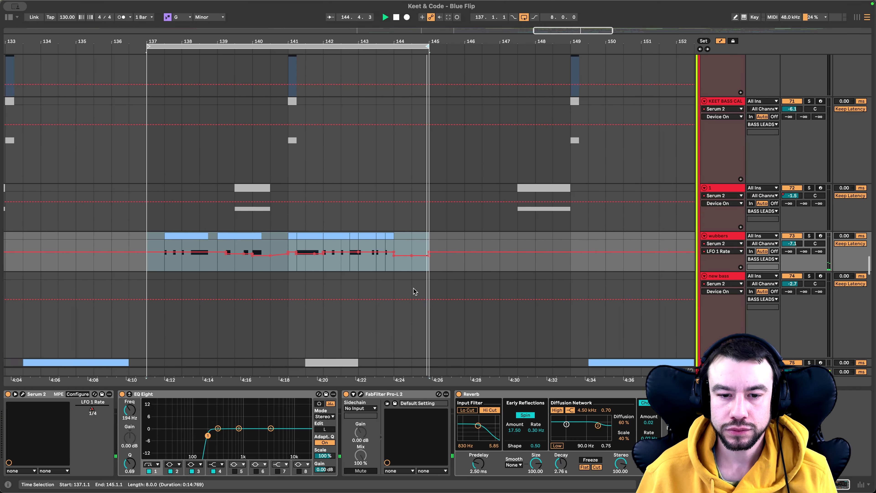
pyautogui.moveTo(148, 263); pyautogui.dragTo(426, 266)
pyautogui.hscroll(-1, 297, 267)
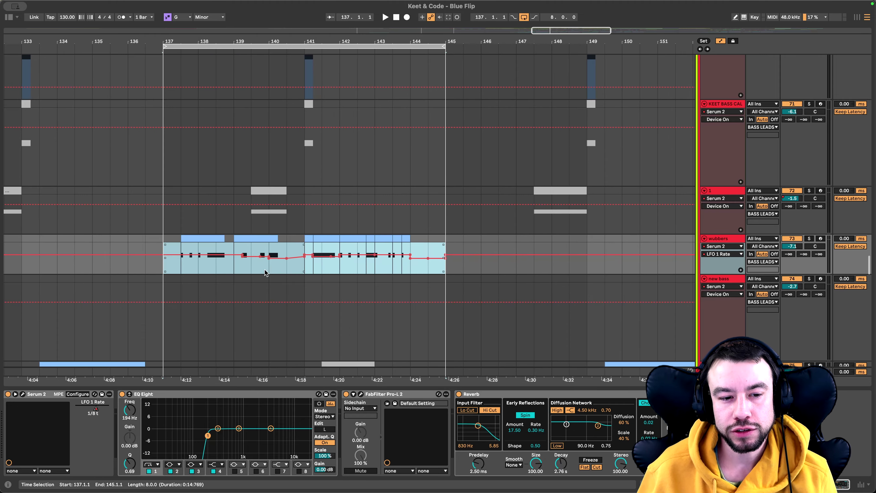
# - Highlight 144.1.1 to 145.1.1 across the bass tracks, and the full 137.1.1 to 145.1.1 range around the wubbers track
pyautogui.scroll(1, 427, 269)
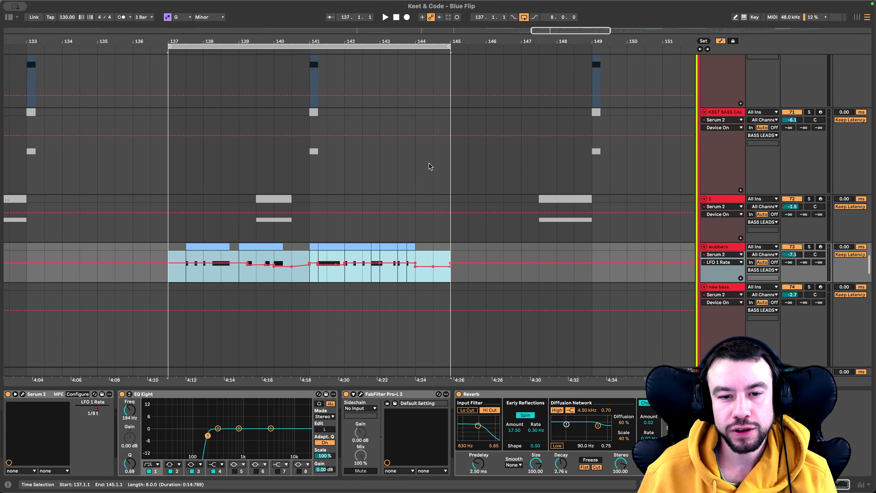
pyautogui.moveTo(417, 162); pyautogui.dragTo(451, 323)
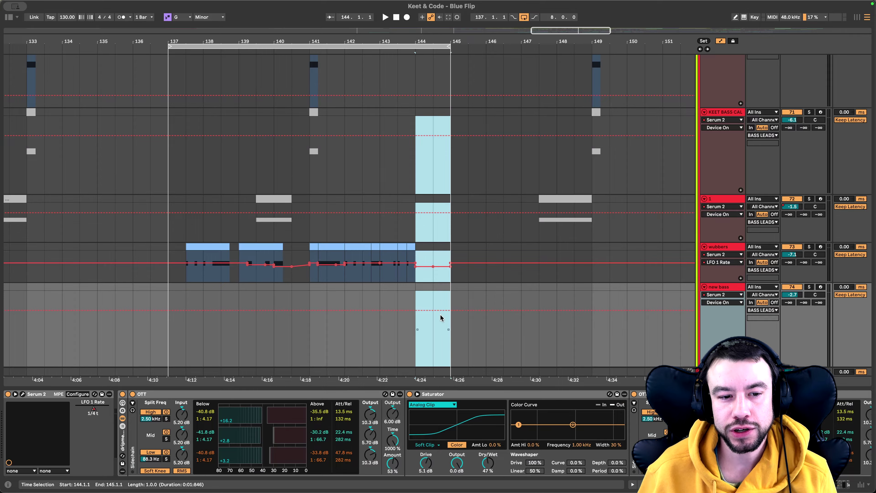
pyautogui.moveTo(170, 222); pyautogui.dragTo(449, 351)
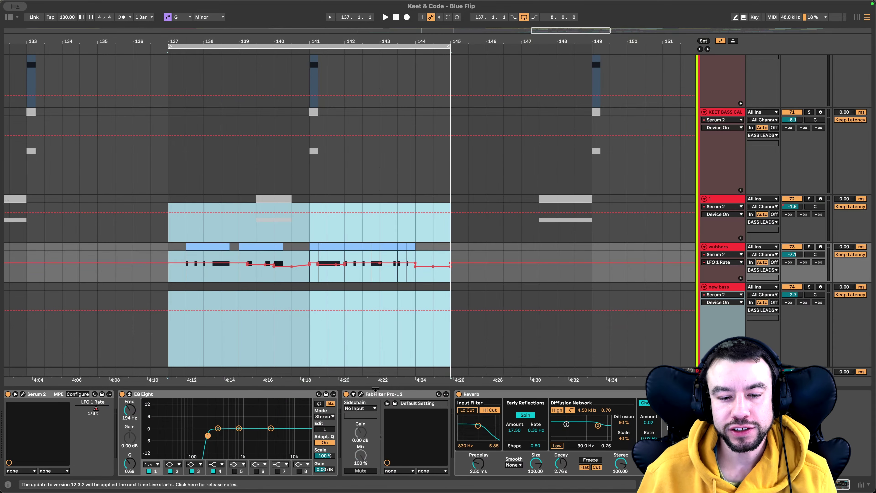
# - Hide the device view and fold all tracks into their groups for an overview of the arrangement
pyautogui.doubleClick(375, 390)
pyautogui.scroll(-5, 375, 390)
pyautogui.scroll(1, 376, 390)
pyautogui.hscroll(-2, 376, 390)
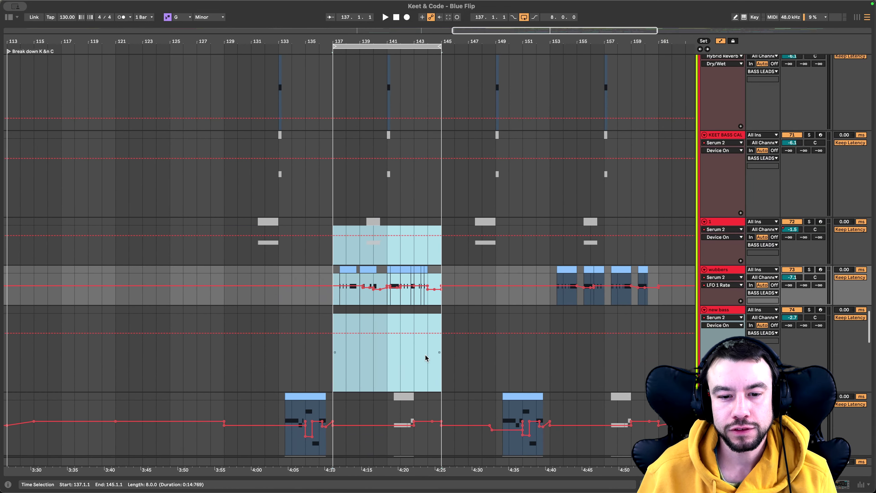
pyautogui.scroll(3, 425, 358)
pyautogui.hotkey('alt', 'u')
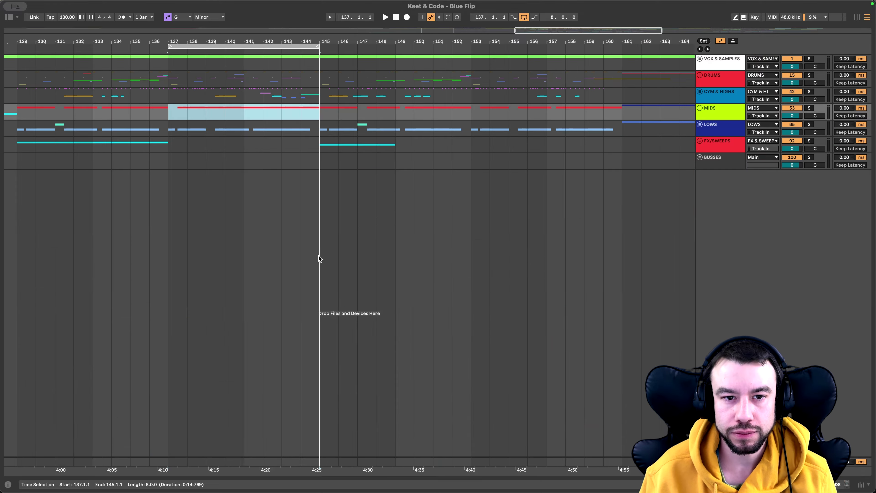
# - Move the eight-bar loop to start at 145.1.1, and highlight the sections before and after bar 145 across the groups
pyautogui.scroll(-5, 318, 256)
pyautogui.moveTo(283, 46); pyautogui.dragTo(339, 54)
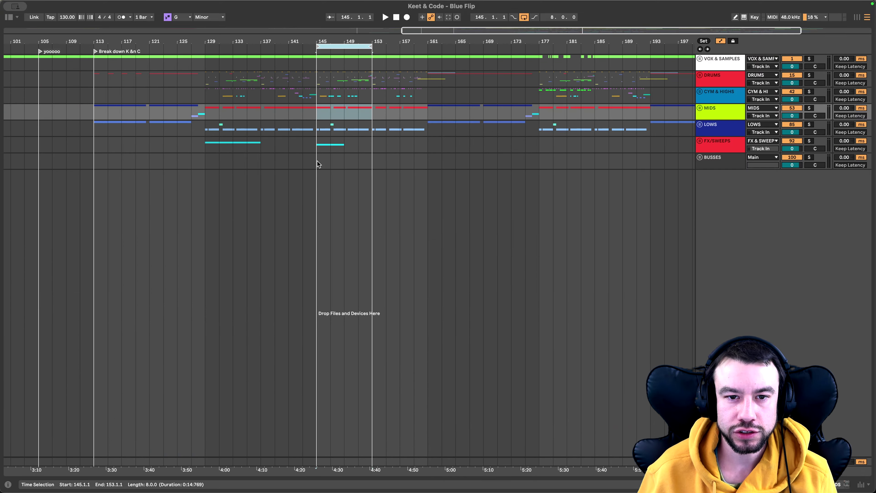
pyautogui.moveTo(317, 160); pyautogui.dragTo(206, 56)
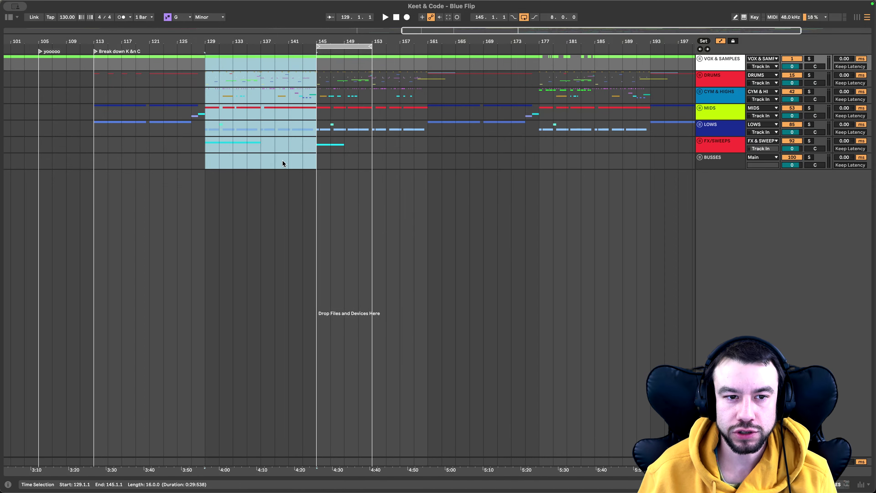
pyautogui.moveTo(317, 59); pyautogui.dragTo(423, 61)
# - Play the section from 145.1.1 and shorten the loop to four bars, ending at 149.1.1
pyautogui.press('space')
pyautogui.moveTo(349, 46)
pyautogui.mouseDown()
pyautogui.moveTo(333, 46)
pyautogui.moveTo(361, 46)
pyautogui.mouseUp()
pyautogui.press('space')
pyautogui.press('space')
pyautogui.scroll(5, 344, 72)
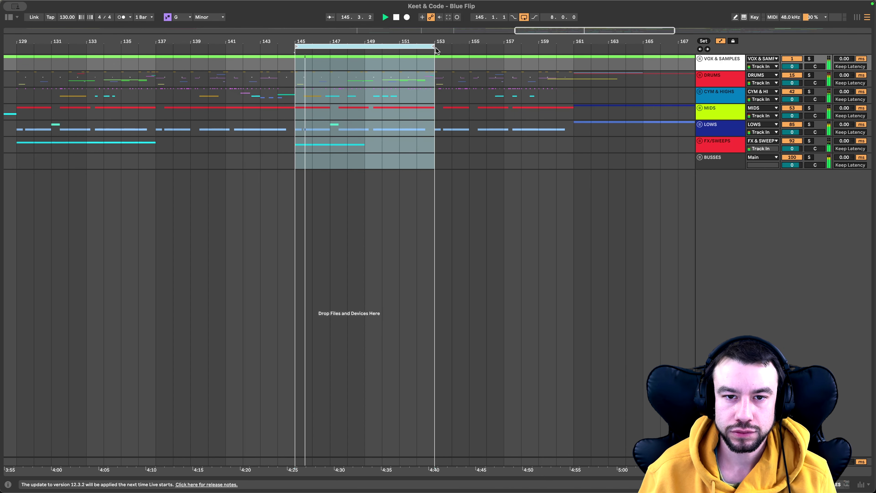
pyautogui.press('super+Left')
pyautogui.press('super+Left')
pyautogui.press('space')
pyautogui.scroll(-4, 333, 145)
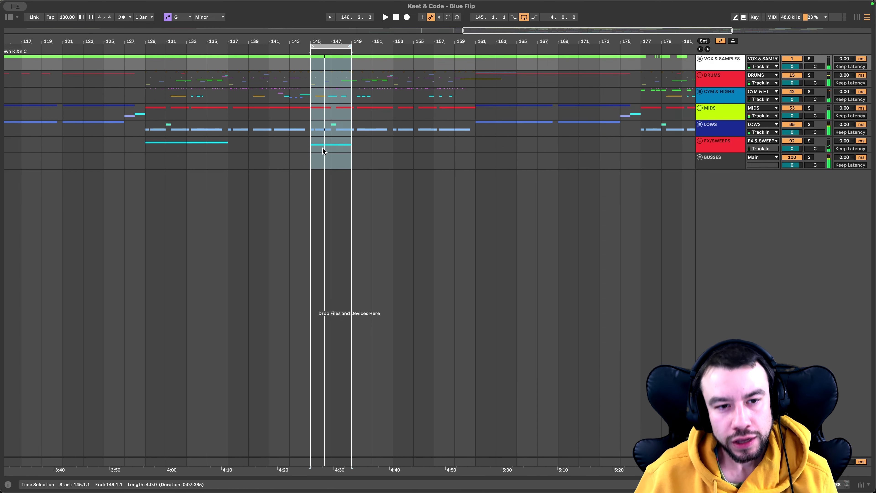
# - Highlight 129.1.1 to 145.1.1 across all groups and extend the loop to 16 bars, from 145.1.1 to 161.1.1
pyautogui.moveTo(311, 165); pyautogui.dragTo(436, 105)
pyautogui.moveTo(310, 162); pyautogui.dragTo(143, 61)
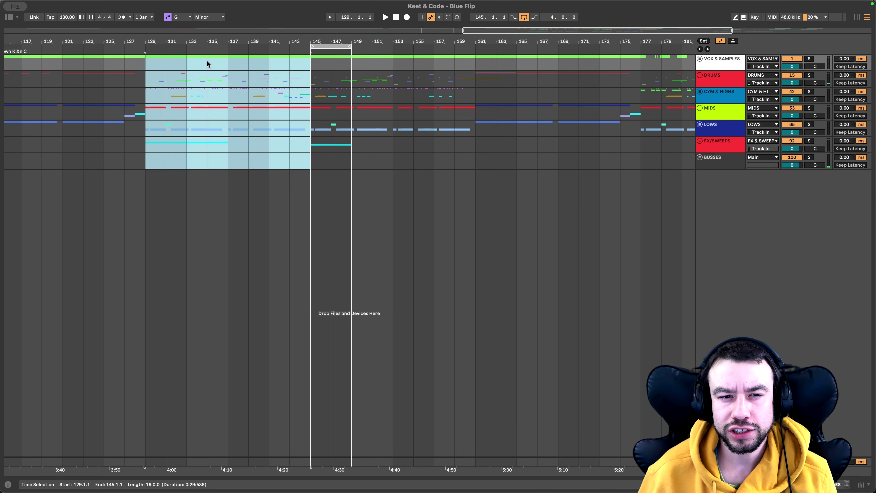
pyautogui.moveTo(349, 47); pyautogui.dragTo(475, 46)
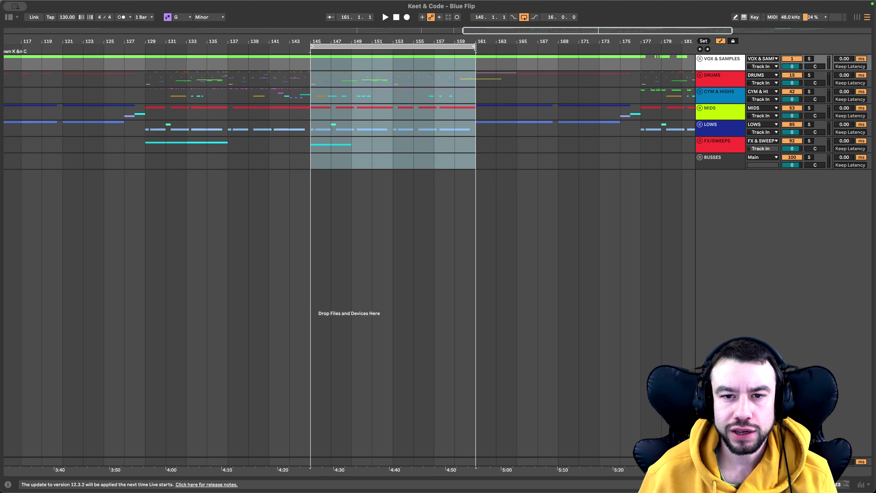
pyautogui.click(481, 165)
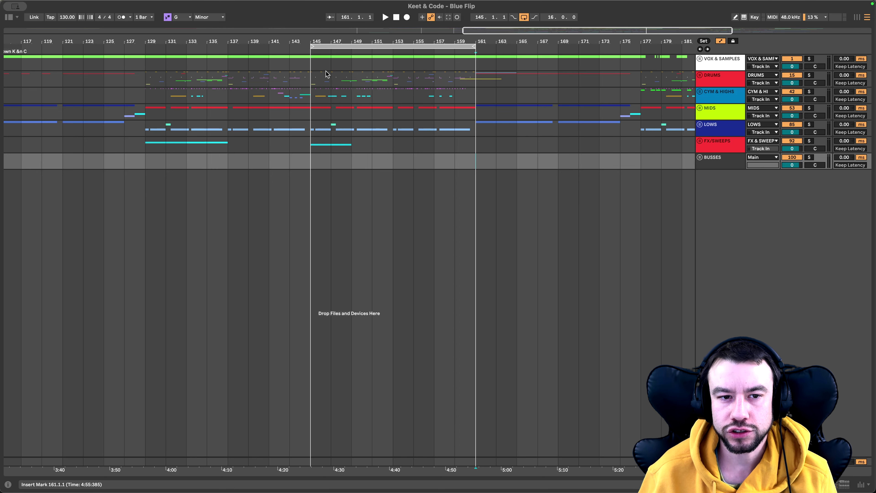
# - Place the insert marker at 145.1.1 on the DRUMS group and start playback
pyautogui.click(315, 75)
pyautogui.scroll(-2, 312, 184)
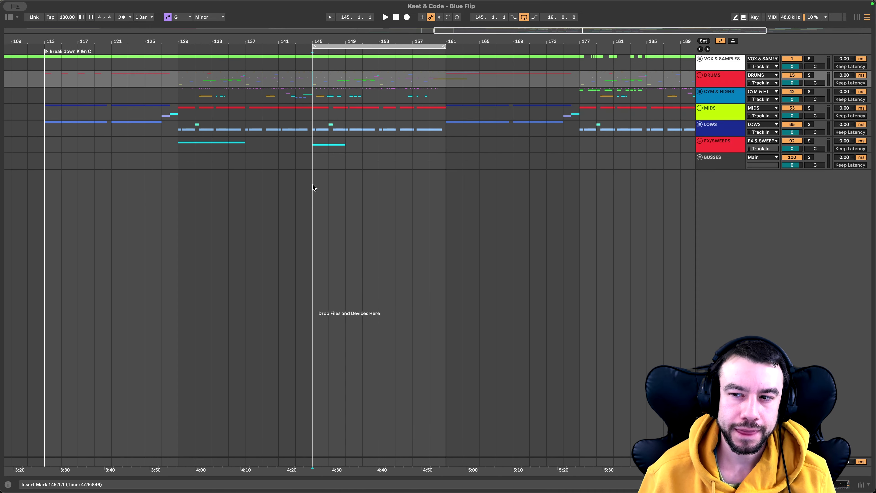
pyautogui.press('space')
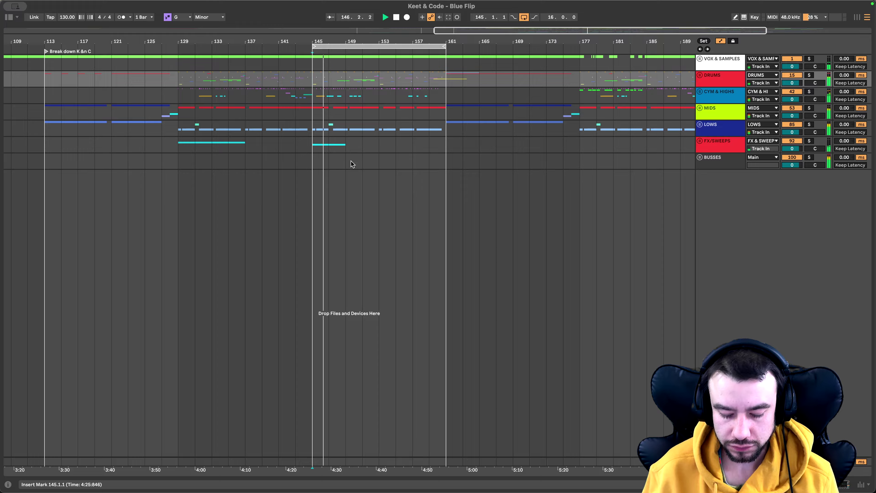
# - Unfold all tracks and look through the drum, bass lead and melody tracks playing from bar 145
pyautogui.hotkey('alt', 'u')
pyautogui.scroll(-15, 352, 161)
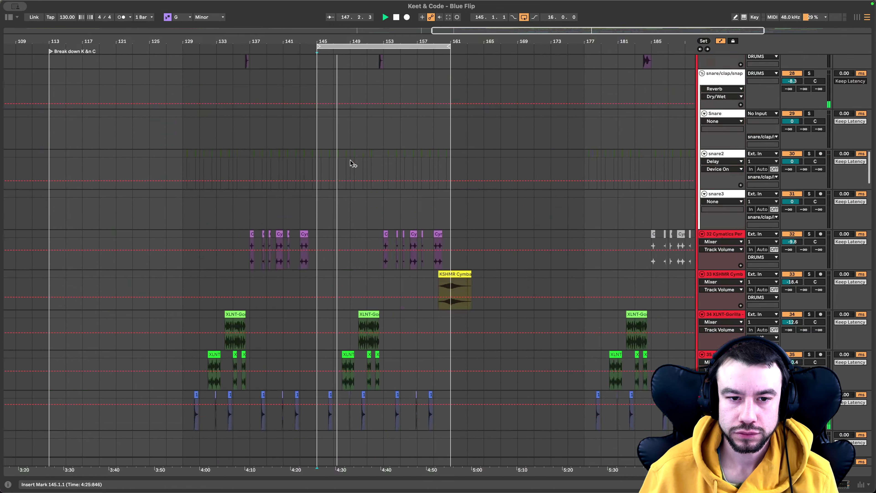
pyautogui.scroll(-20, 351, 160)
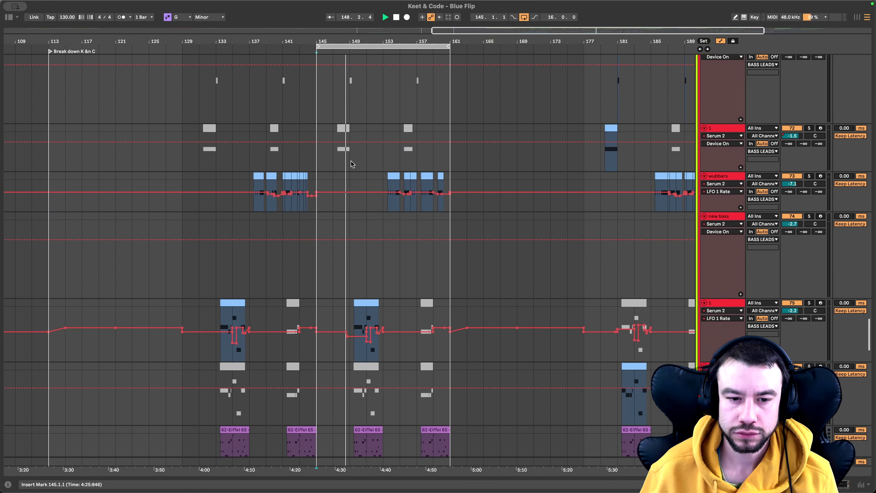
pyautogui.scroll(-3, 351, 161)
pyautogui.scroll(8, 351, 161)
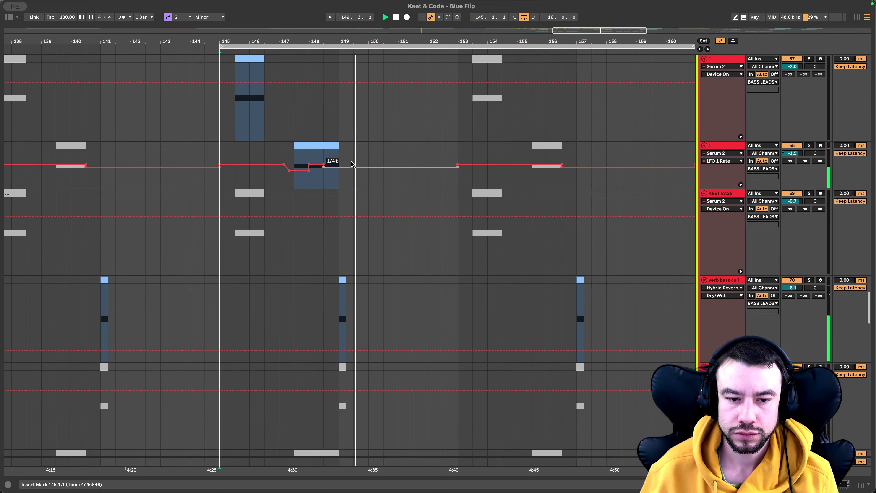
pyautogui.scroll(-6, 351, 163)
pyautogui.scroll(-4, 400, 242)
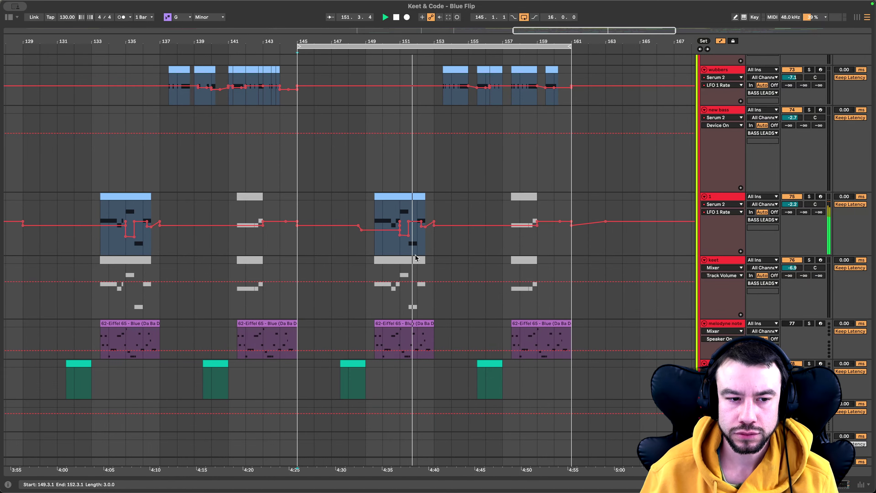
# - Return to the stems group and select the "Eiffel 65 - Blue (Da Ba Dee)-other" clip that starts at bar 151
pyautogui.scroll(5, 451, 261)
pyautogui.scroll(-15, 451, 263)
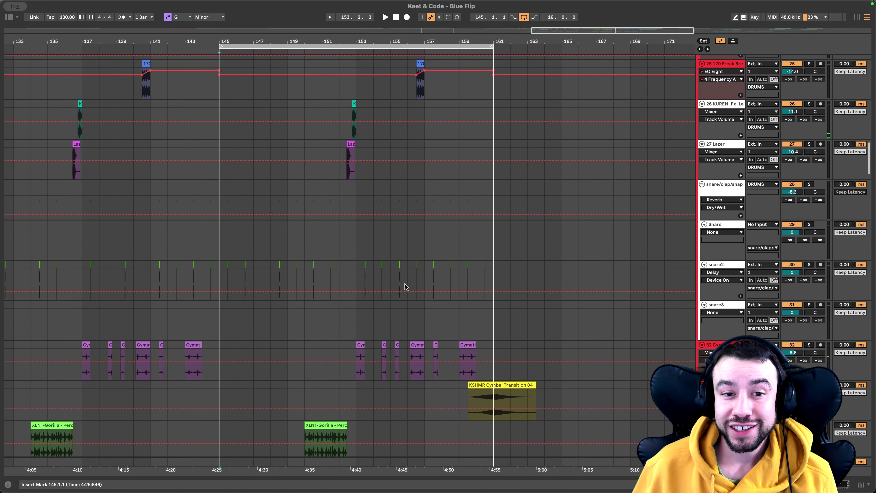
pyautogui.scroll(15, 405, 285)
pyautogui.scroll(2, 405, 285)
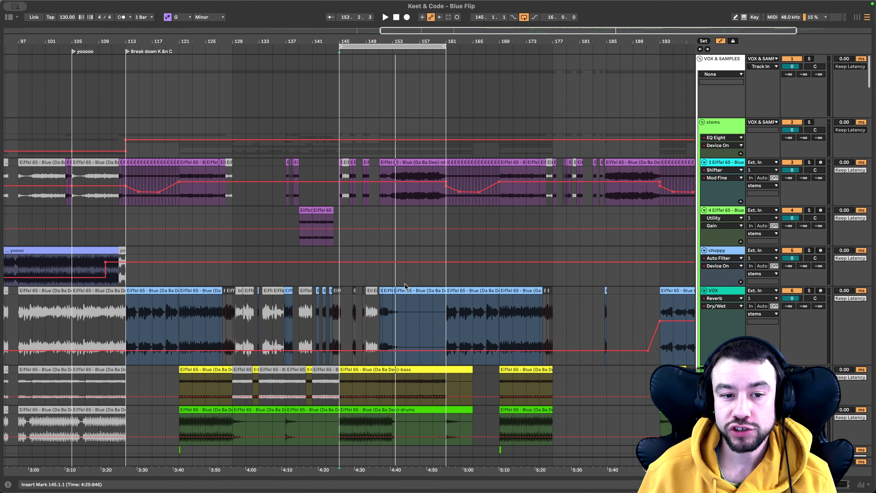
pyautogui.scroll(5, 414, 221)
pyautogui.moveTo(401, 62); pyautogui.dragTo(403, 492)
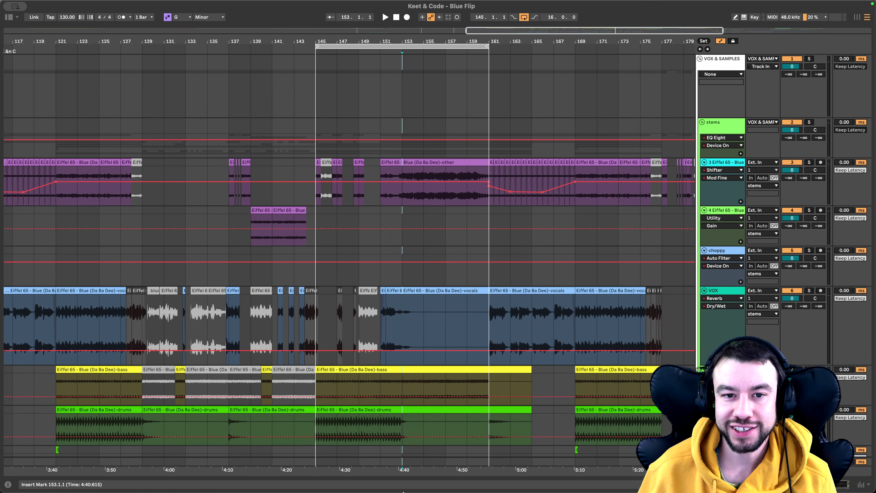
pyautogui.click(414, 162)
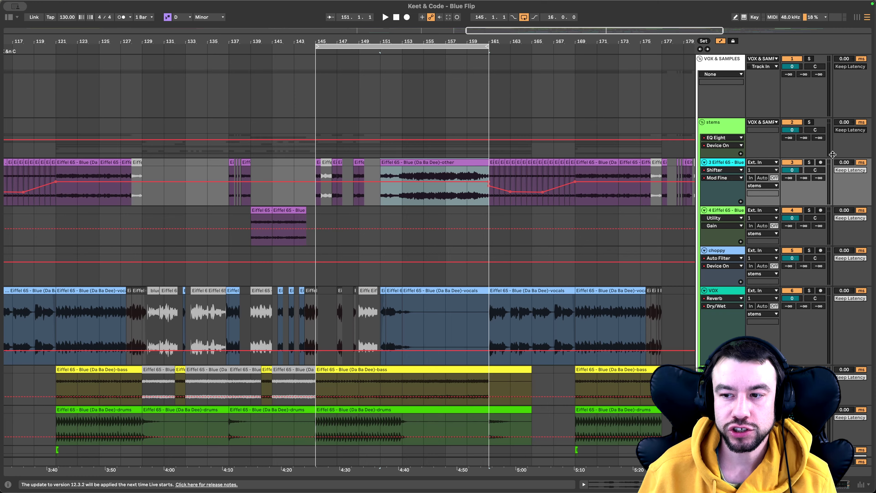
# - Solo the "other" stem track and play it from 149.1.1
pyautogui.click(808, 162)
pyautogui.click(403, 196)
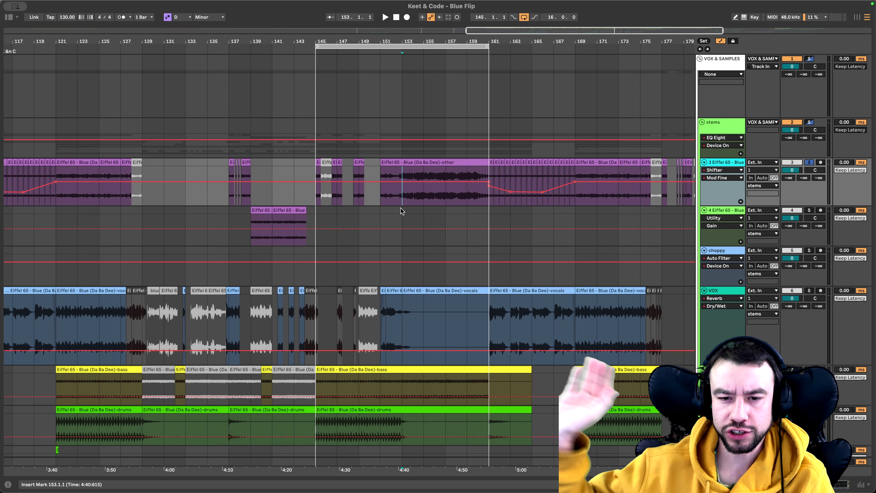
pyautogui.click(358, 104)
pyautogui.press('space')
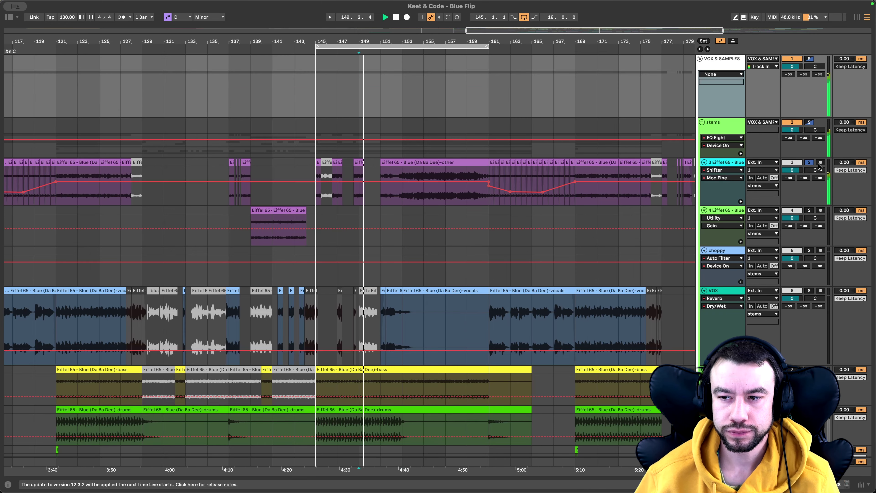
# - Follow the stem and vocal tracks during playback through the transition at bar 161, and stop playback
pyautogui.scroll(5, 428, 228)
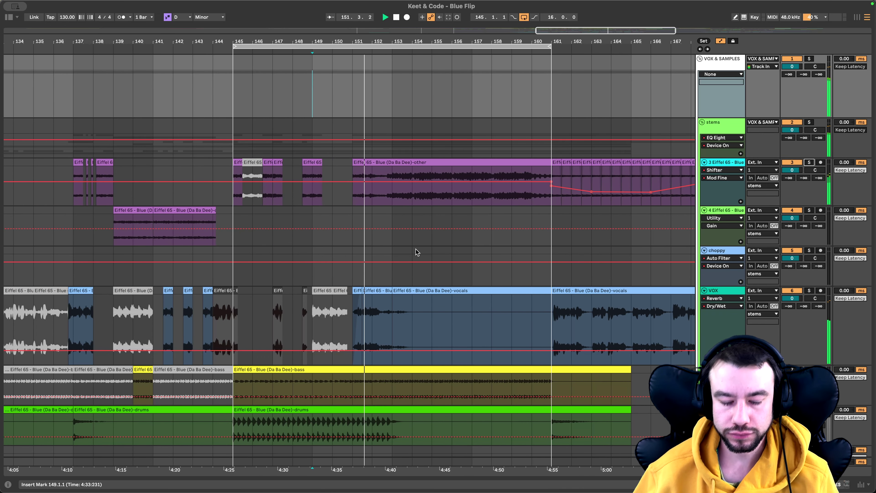
pyautogui.scroll(-2, 415, 249)
pyautogui.scroll(-1, 369, 249)
pyautogui.scroll(-3, 368, 248)
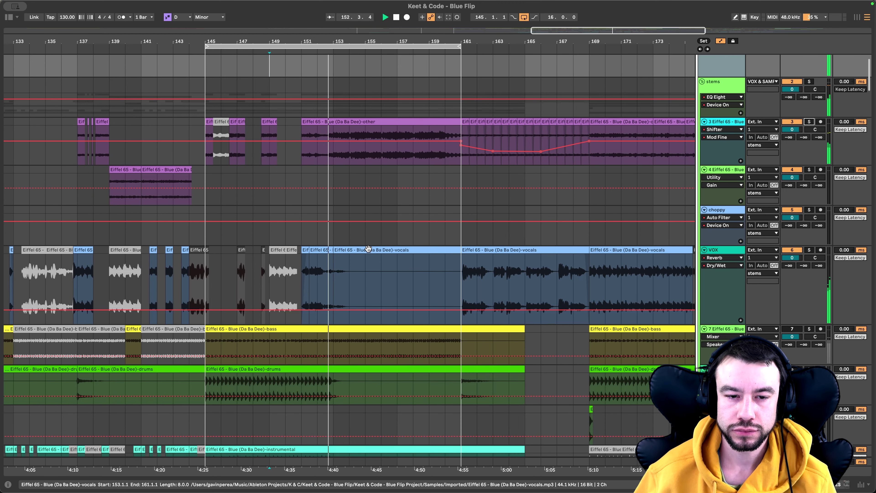
pyautogui.scroll(4, 368, 248)
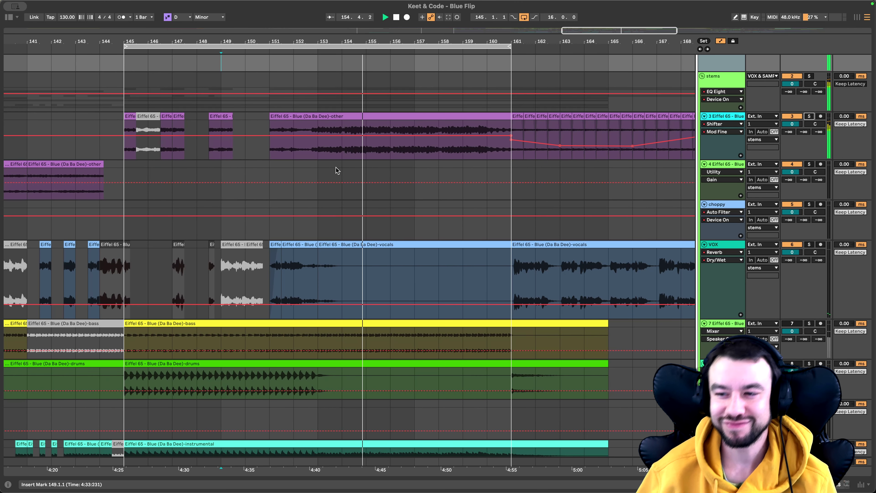
pyautogui.hscroll(3, 336, 170)
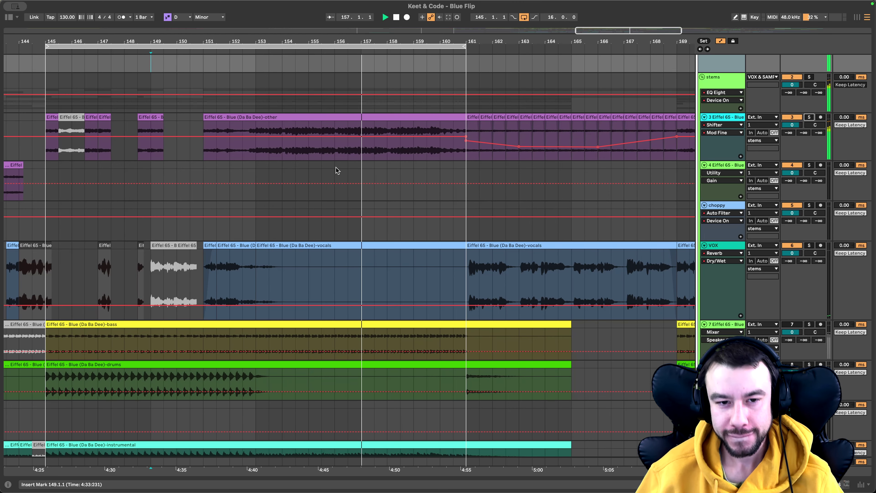
pyautogui.hscroll(2, 336, 170)
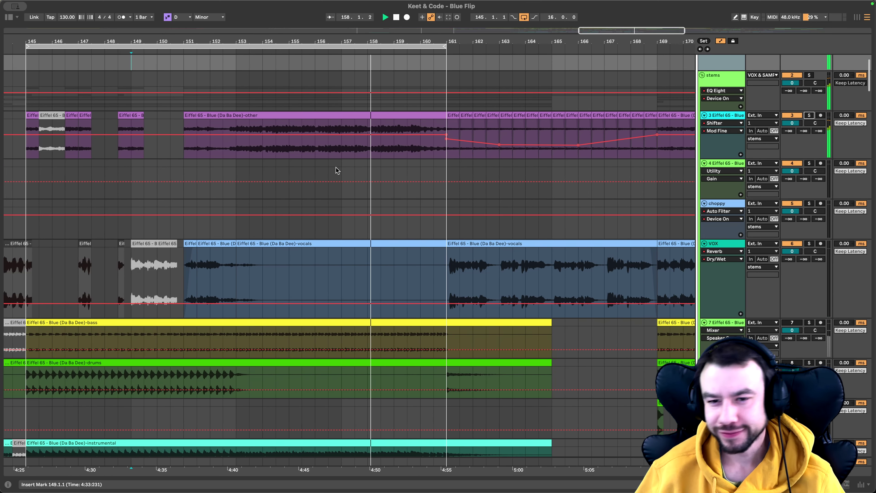
pyautogui.hscroll(2, 335, 170)
pyautogui.hscroll(2, 281, 170)
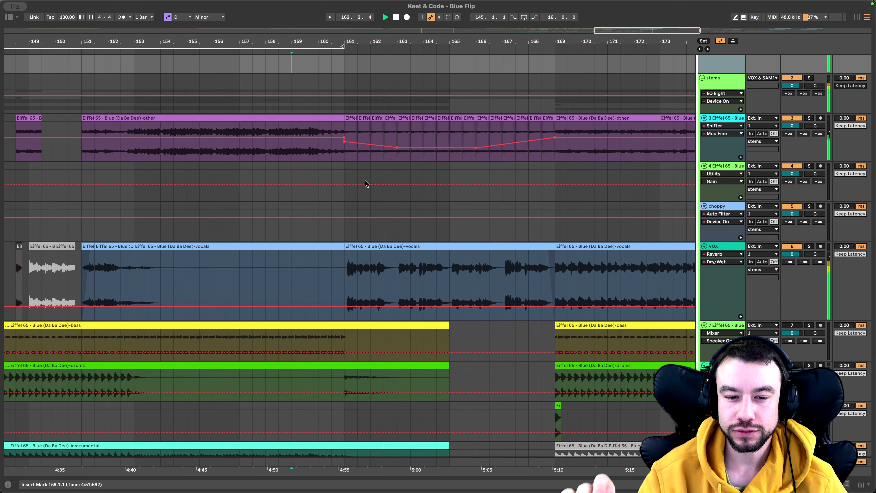
pyautogui.press('space')
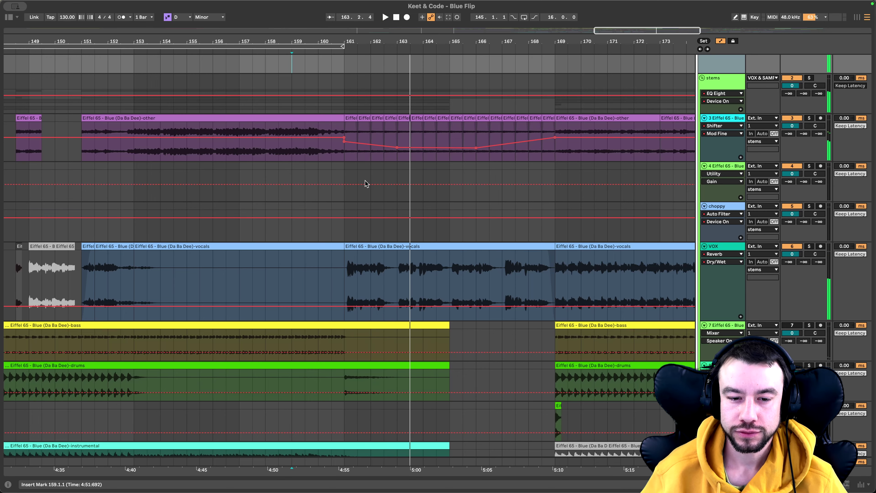
# - Fold all the groups, set the insert marker at 175.1.1 on VOX & SAMPLES and start playback
pyautogui.press('-')
pyautogui.moveTo(336, 176); pyautogui.dragTo(388, 370)
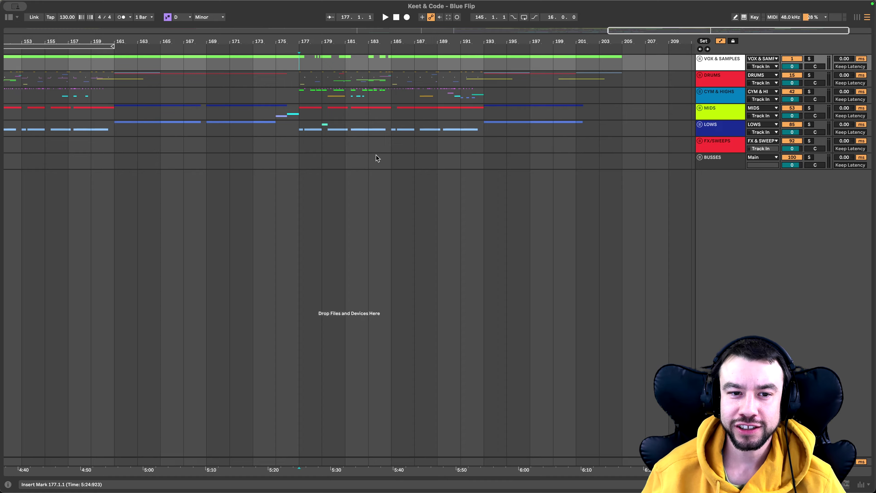
pyautogui.hscroll(5, 375, 154)
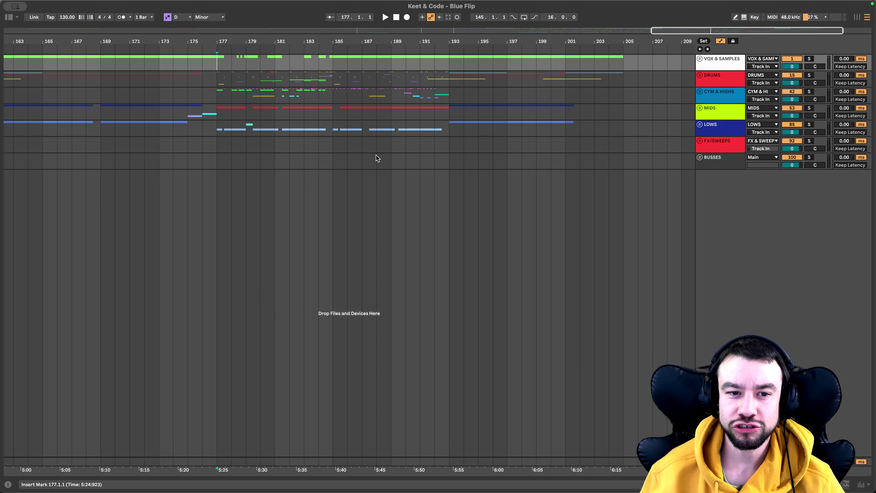
pyautogui.hscroll(-5, 224, 148)
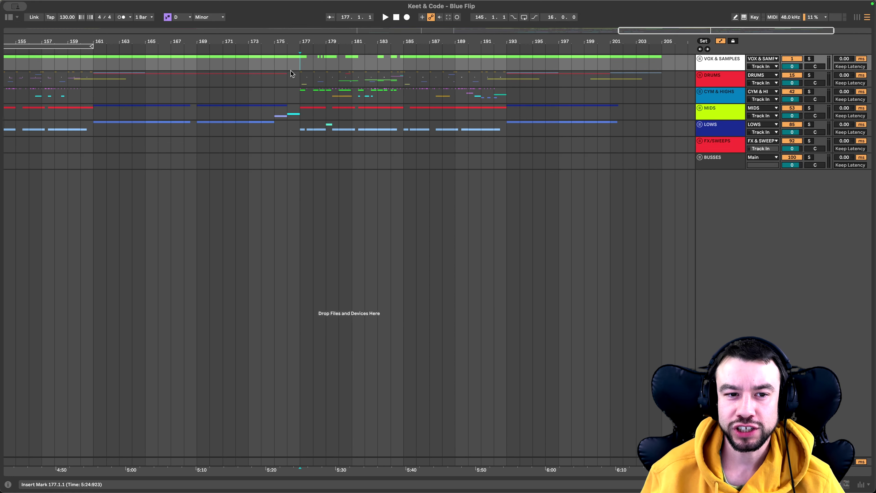
pyautogui.click(276, 66)
pyautogui.press('space')
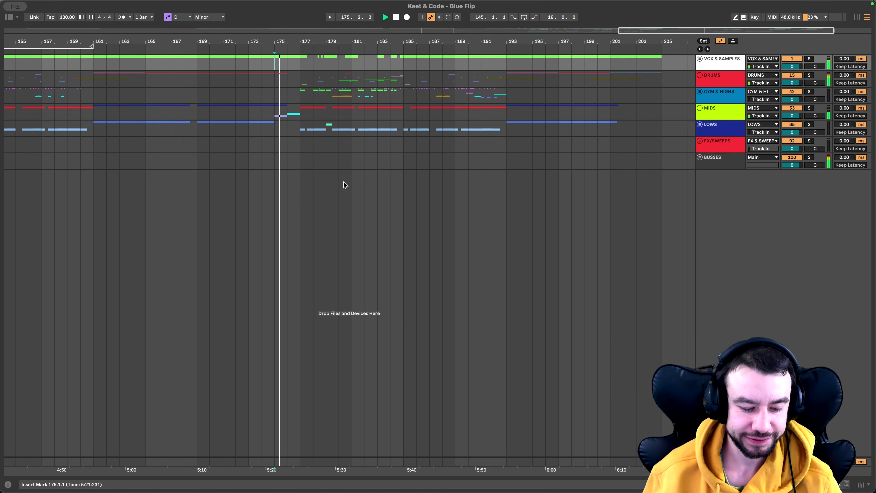